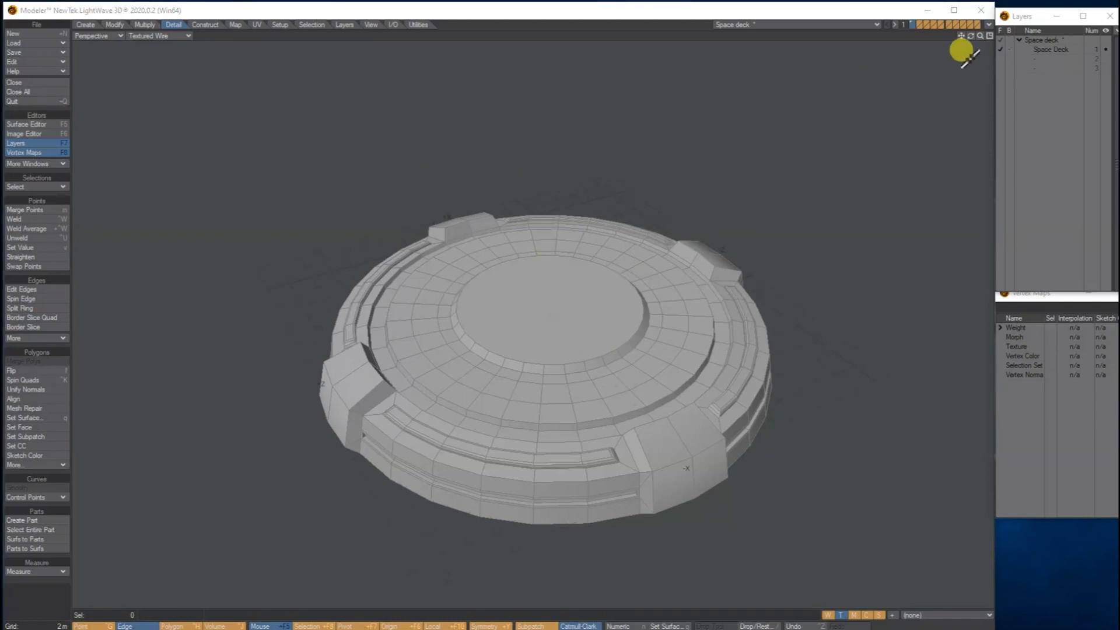
- Examine the space deck model from several angles in the four-viewport layout
mouse_move(970, 36)
mouse_down()
mouse_move(948, 42)
mouse_move(985, 36)
mouse_up()
click(989, 36)
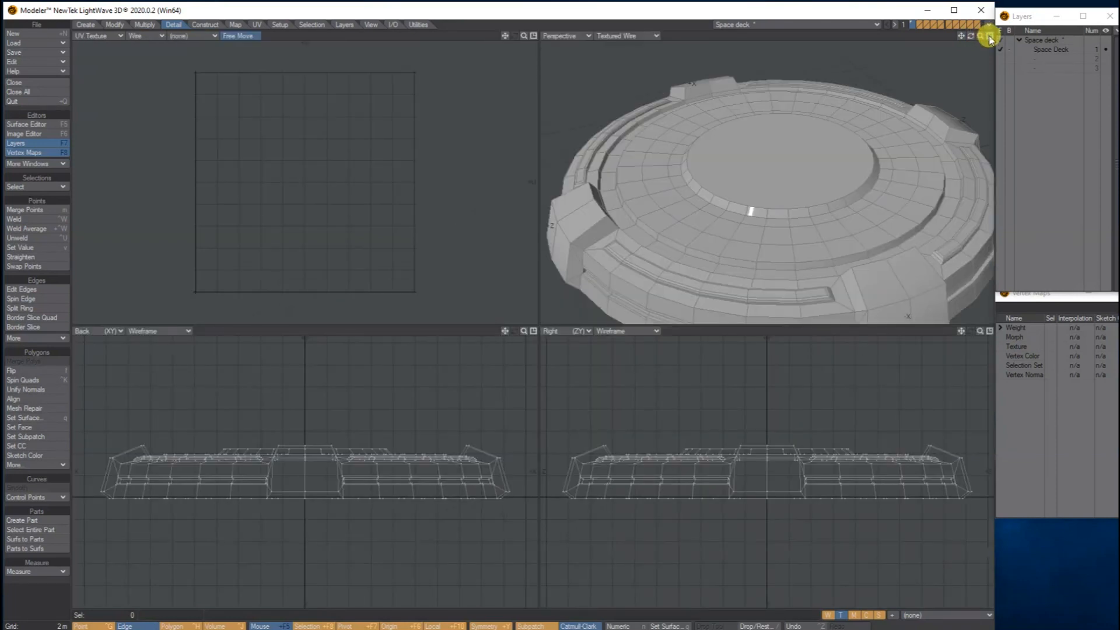
drag(980, 35, 957, 36)
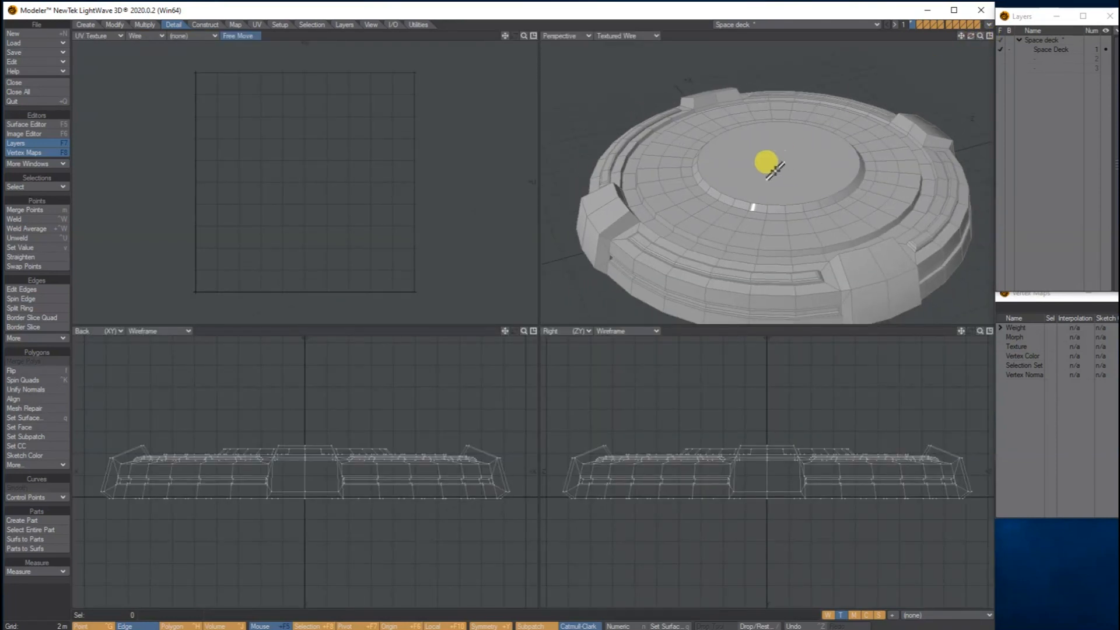
drag(971, 36, 755, 115)
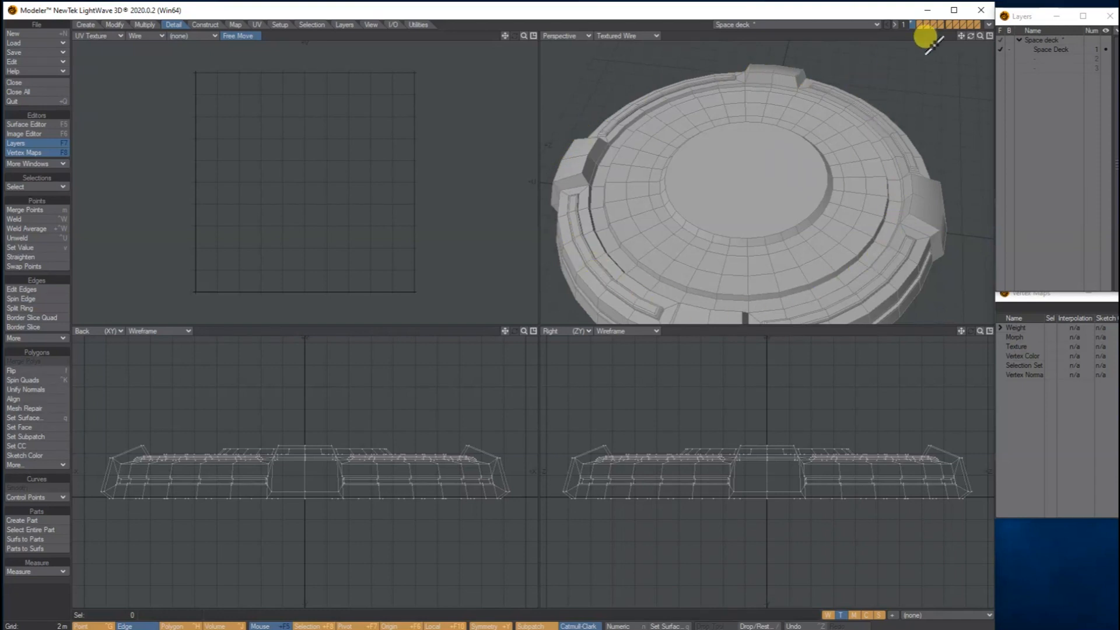
drag(985, 35, 962, 35)
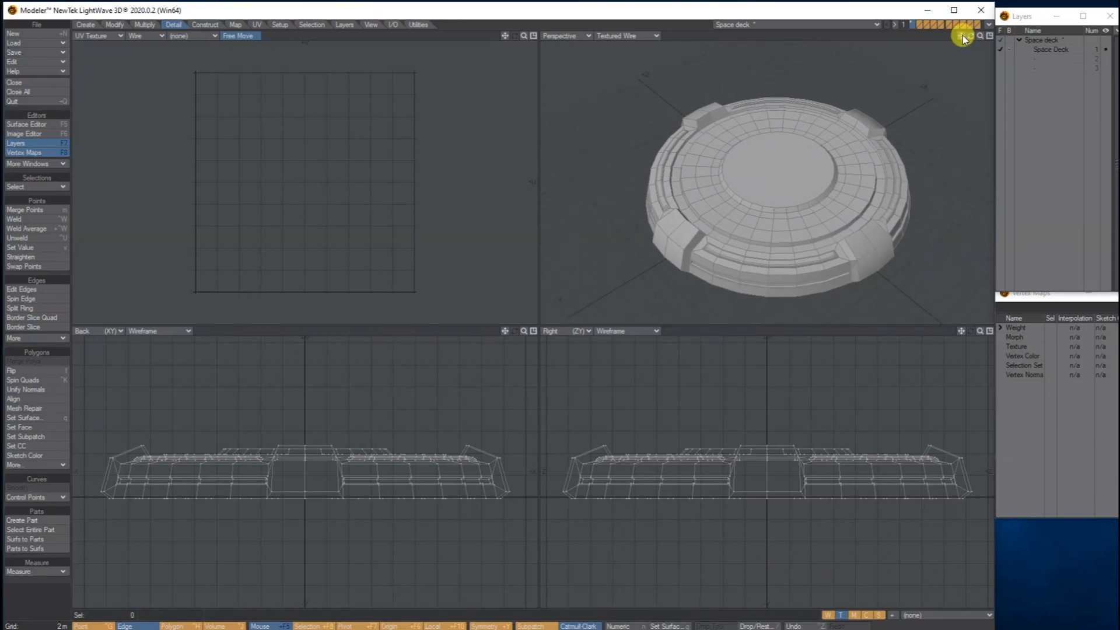
drag(979, 36, 967, 35)
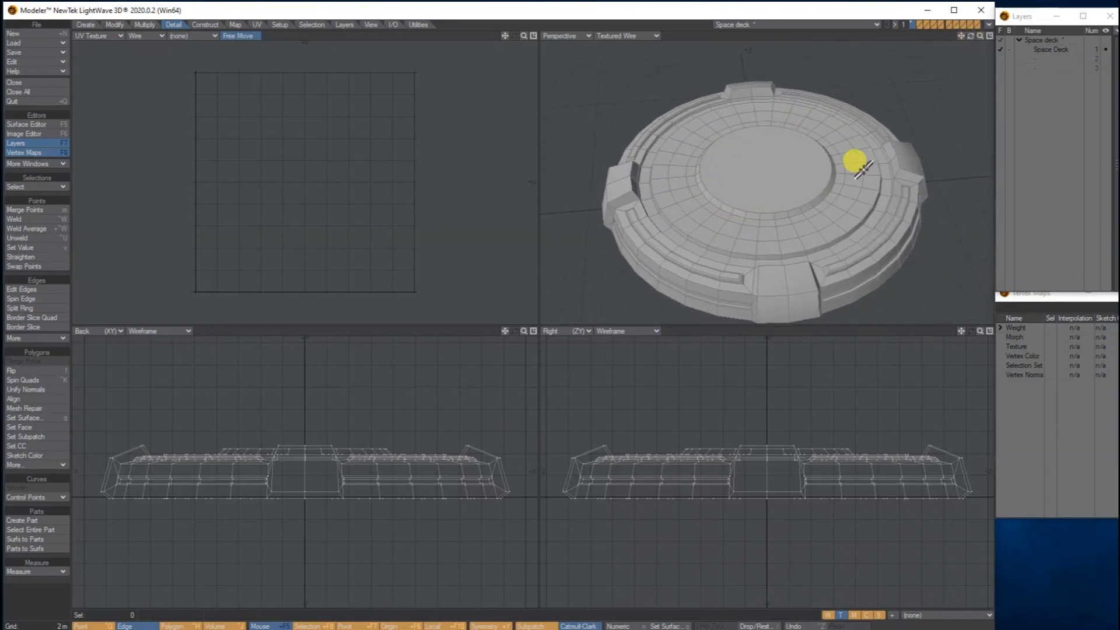
drag(972, 36, 968, 39)
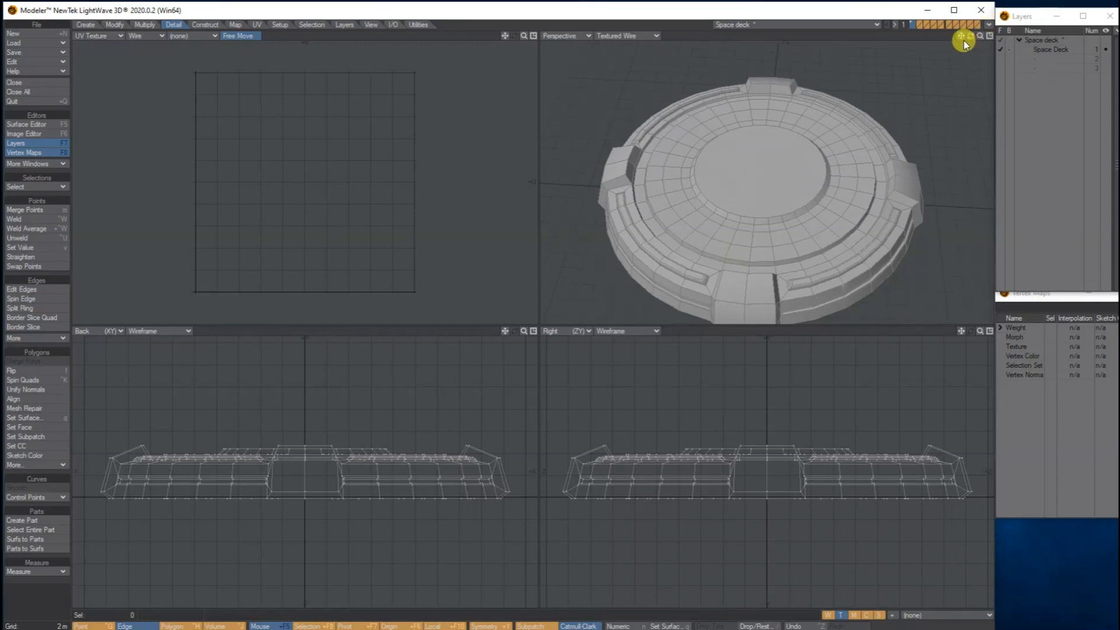
drag(962, 36, 971, 17)
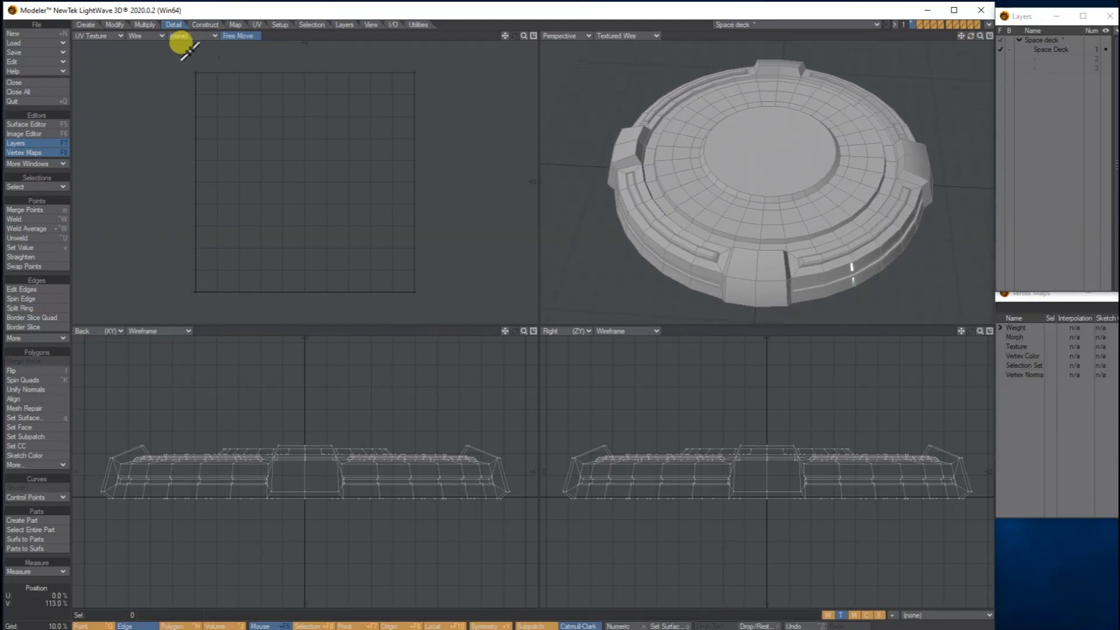
- In edge mode, select the complete circular edge loop on the top face where the inner deck meets the raised outer ring
key(ctrl+h)
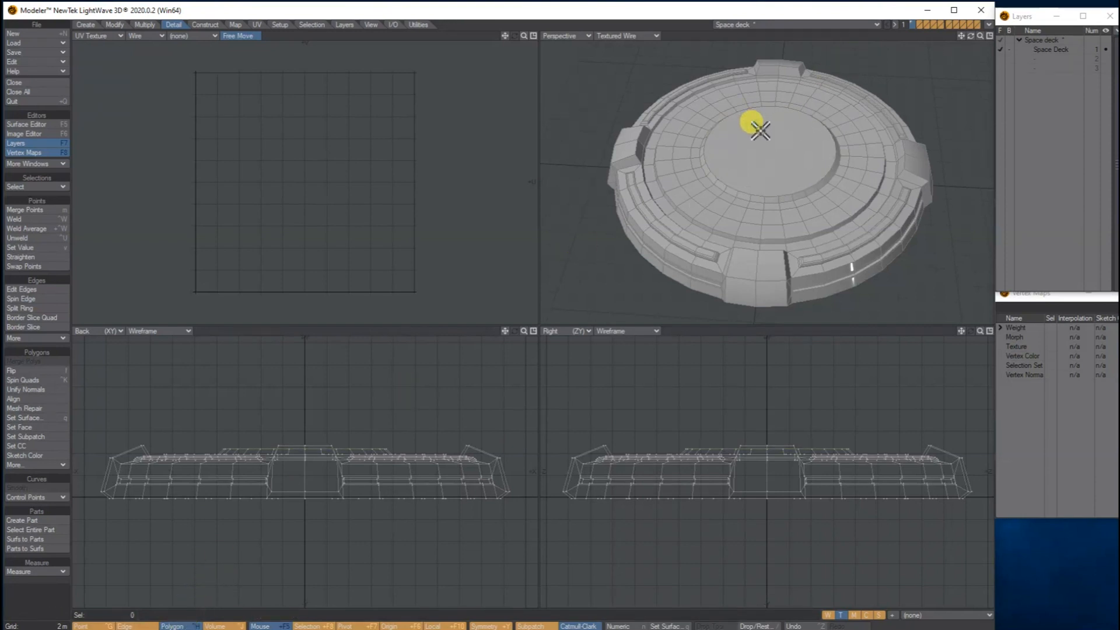
click(758, 129)
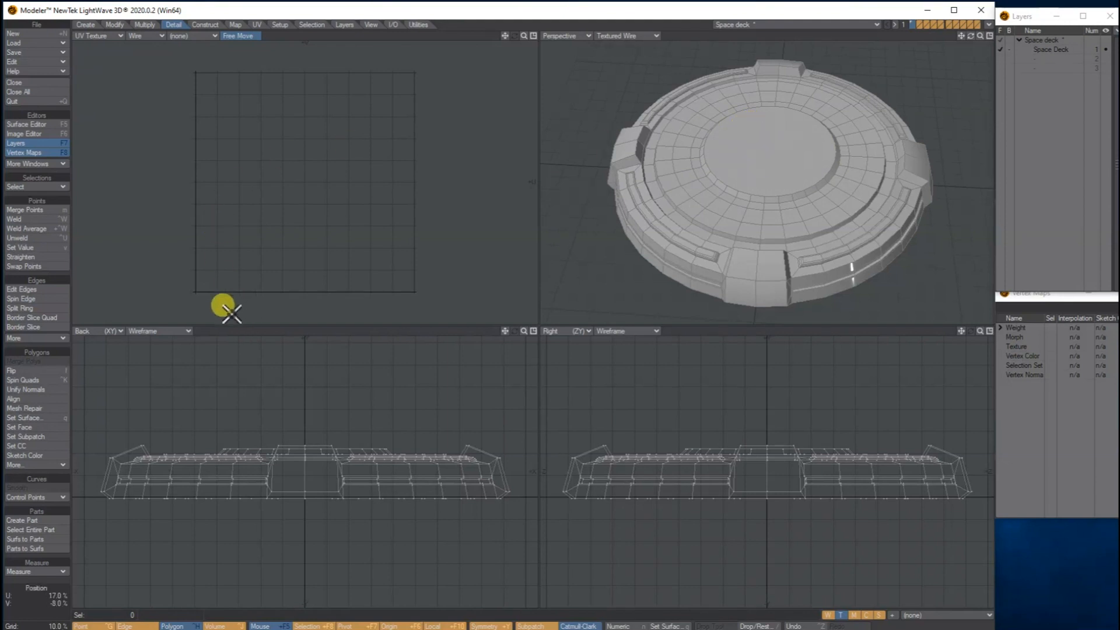
click(133, 625)
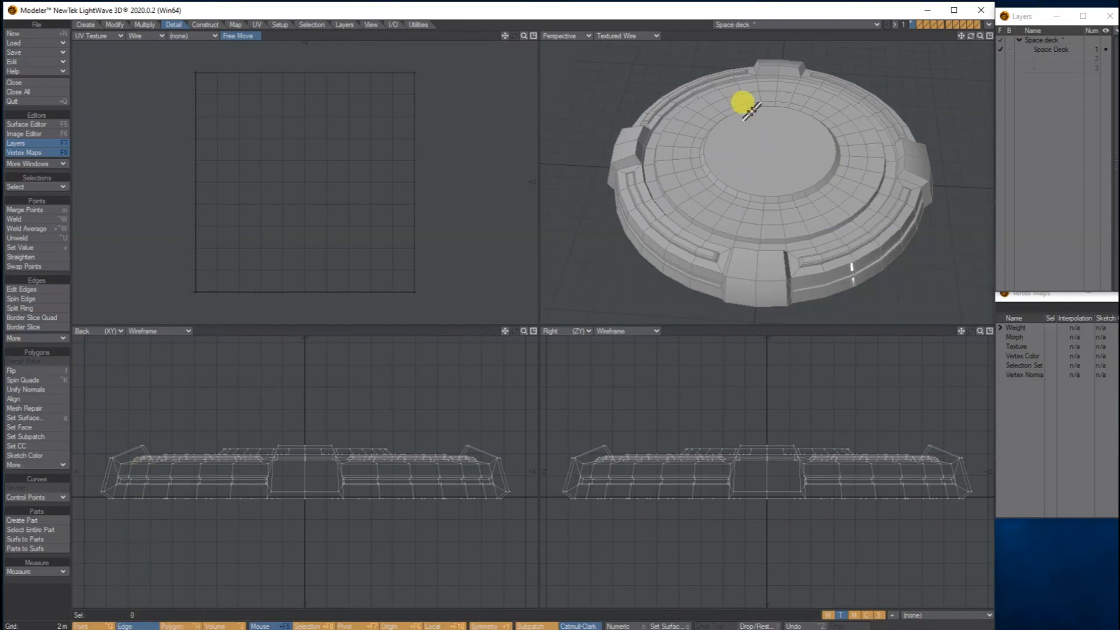
click(989, 35)
drag(980, 36, 908, 49)
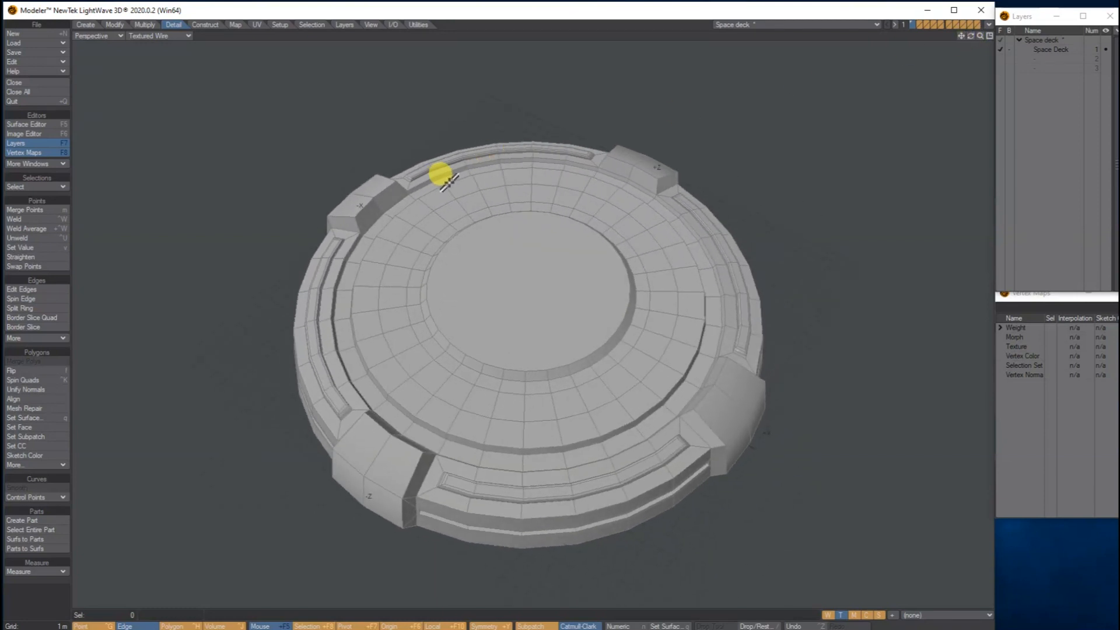
click(445, 172)
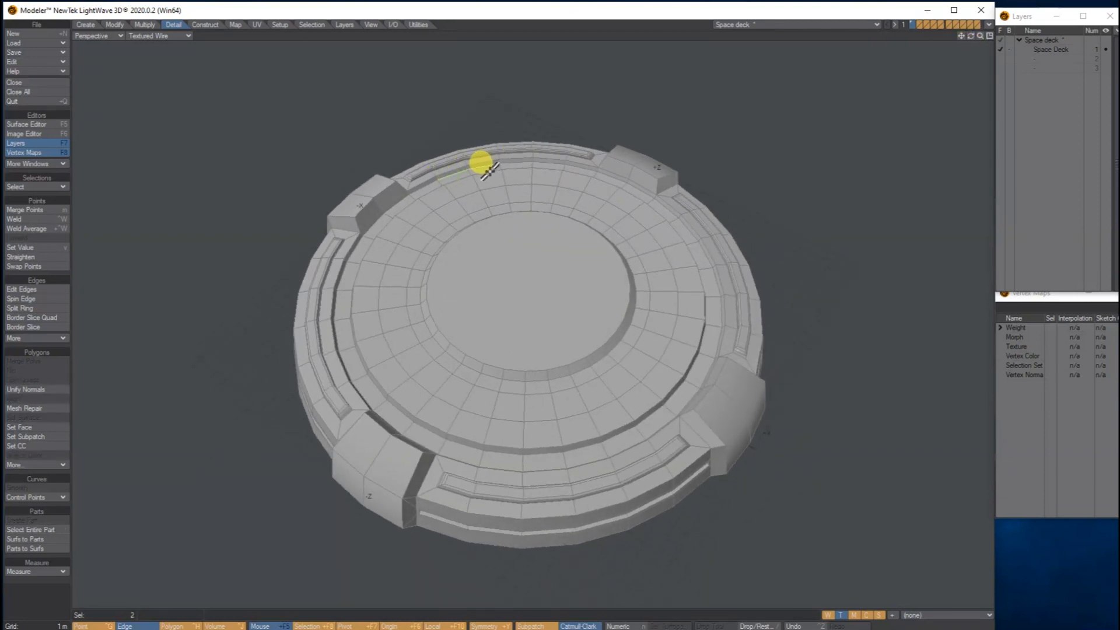
click(509, 160)
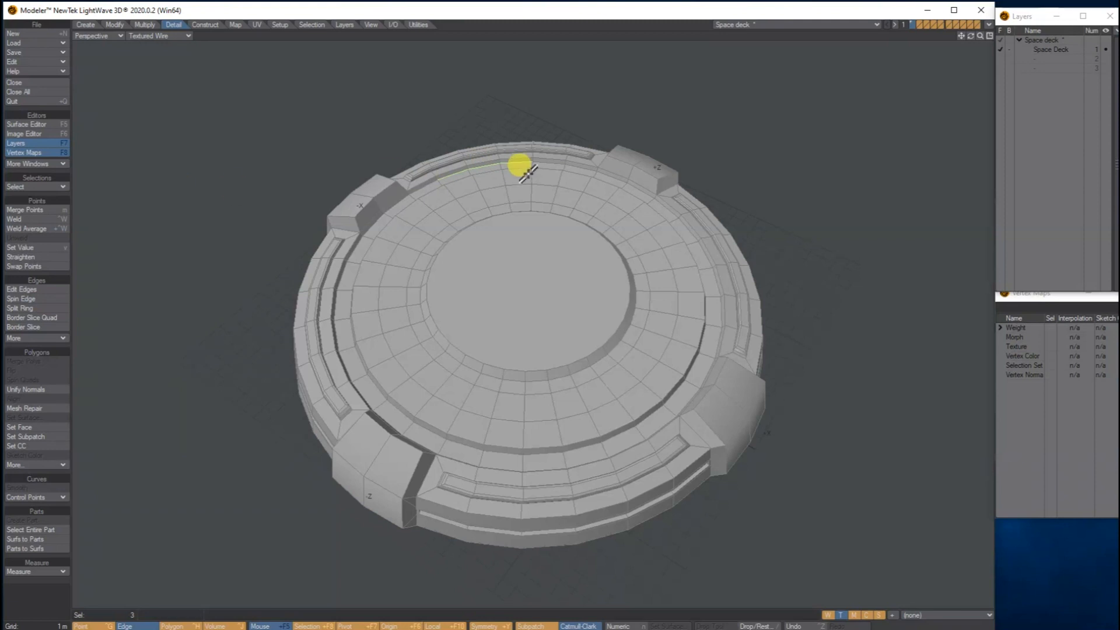
click(30, 187)
click(30, 197)
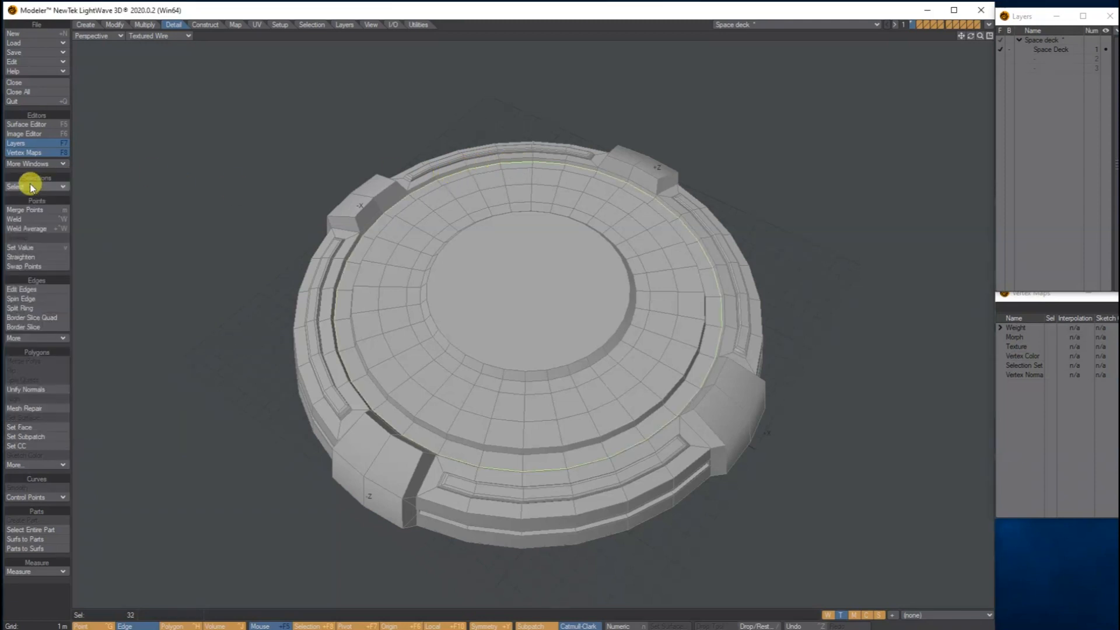
- Add the first sections of the underside's outer perimeter edge loop to the selection, bridging the edges beneath a block
drag(970, 36, 970, 7)
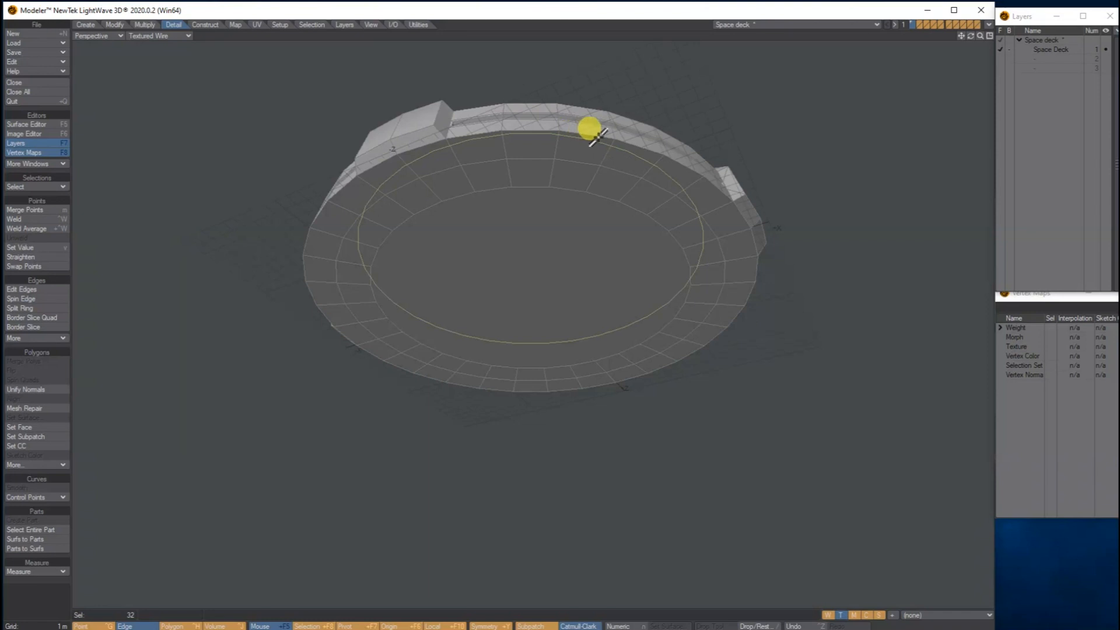
drag(595, 137, 670, 158)
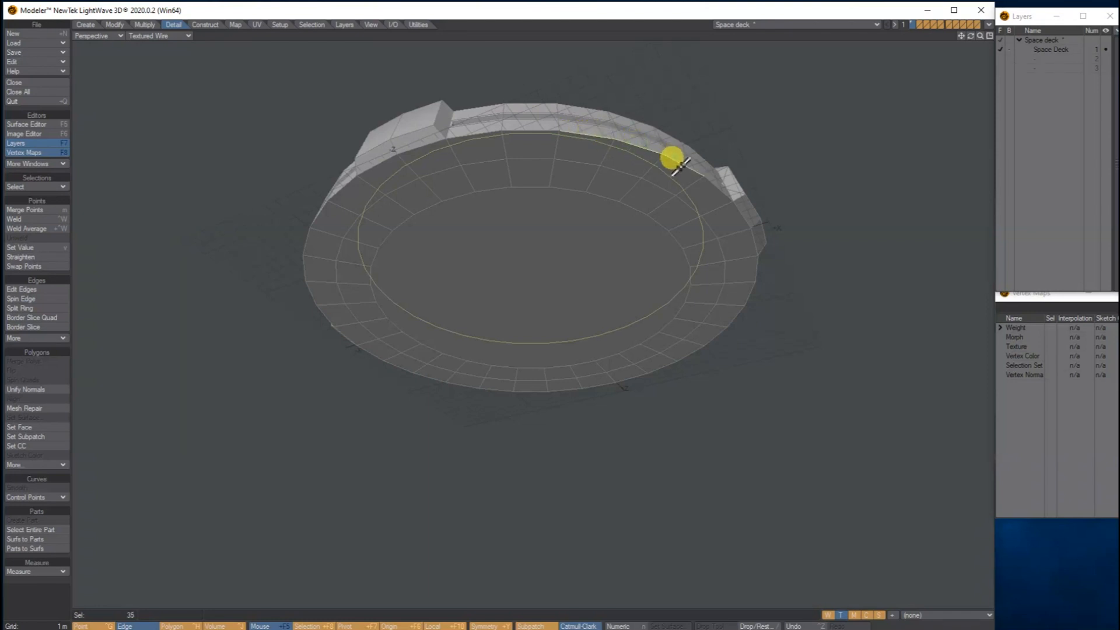
click(47, 188)
click(47, 193)
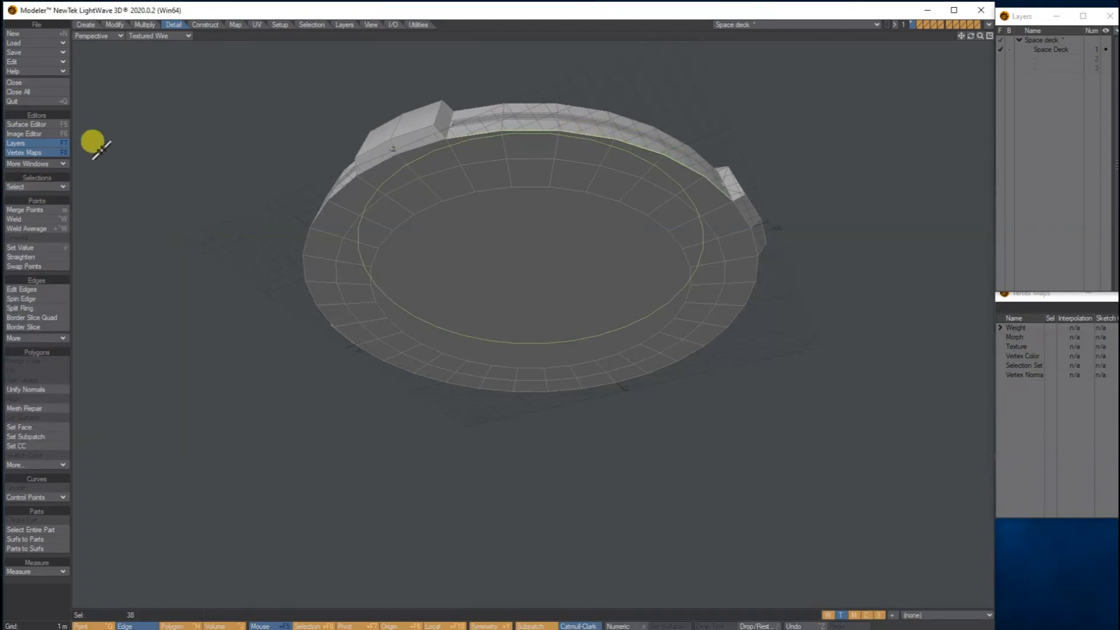
drag(971, 36, 1035, 44)
click(434, 184)
click(492, 178)
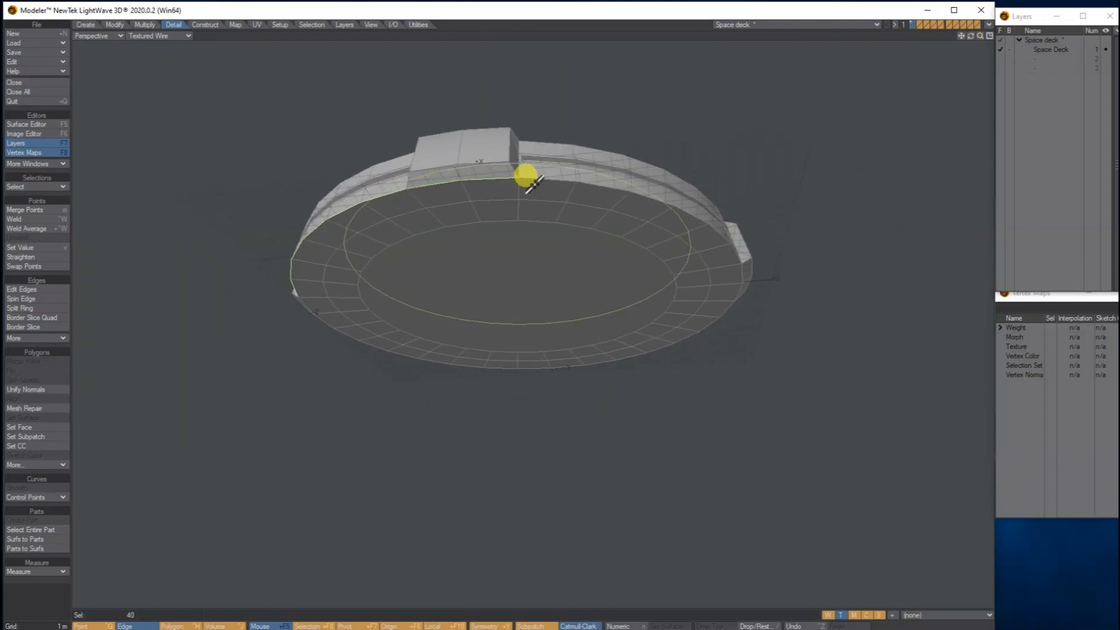
click(29, 184)
click(30, 183)
- Extend the selection beneath the remaining blocks until the underside's whole outer perimeter edge loop is selected
drag(972, 36, 567, 134)
click(407, 199)
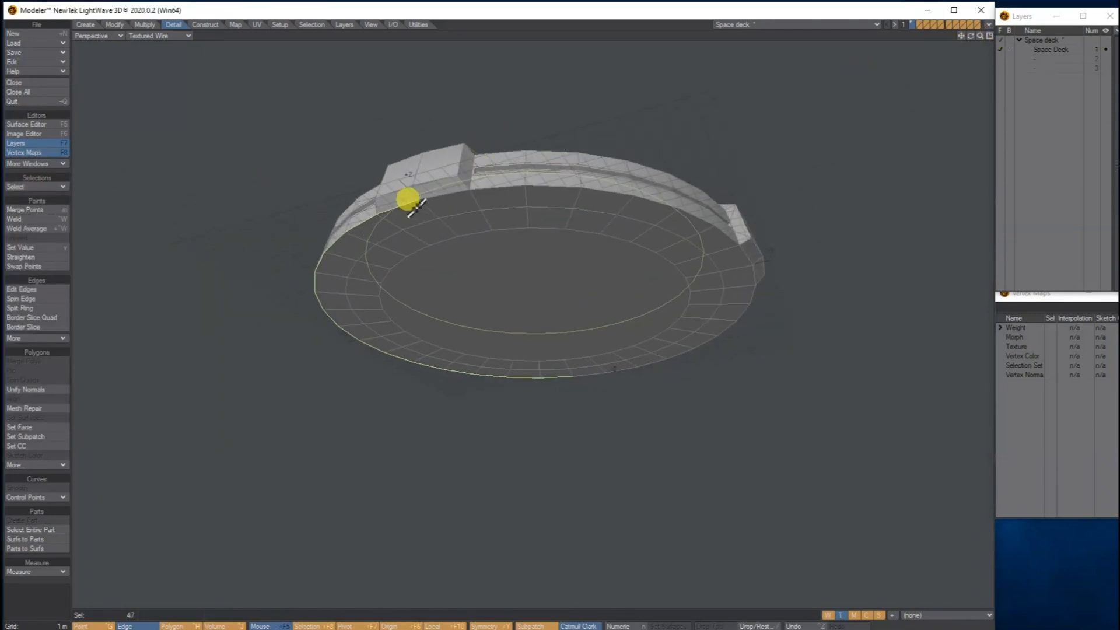
click(444, 195)
click(50, 187)
click(50, 187)
drag(970, 36, 630, 142)
click(572, 181)
click(629, 185)
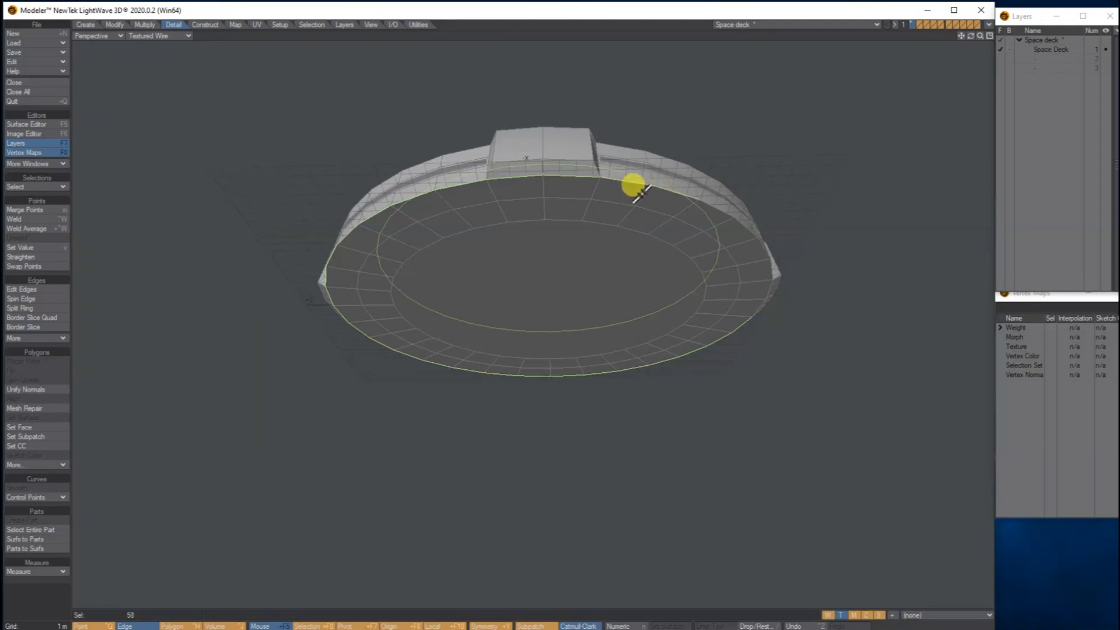
click(41, 186)
click(40, 185)
drag(970, 36, 590, 130)
click(508, 150)
click(565, 152)
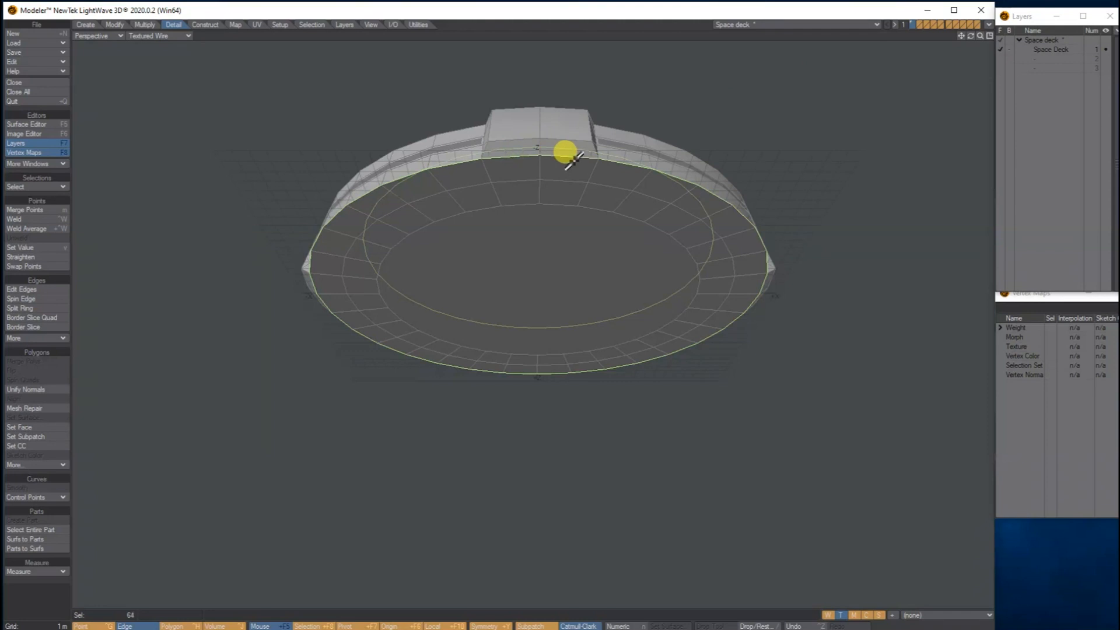
- Unwrap the model with ABF UV Unwrap, using the two selected edge loops as seams
drag(970, 36, 970, 198)
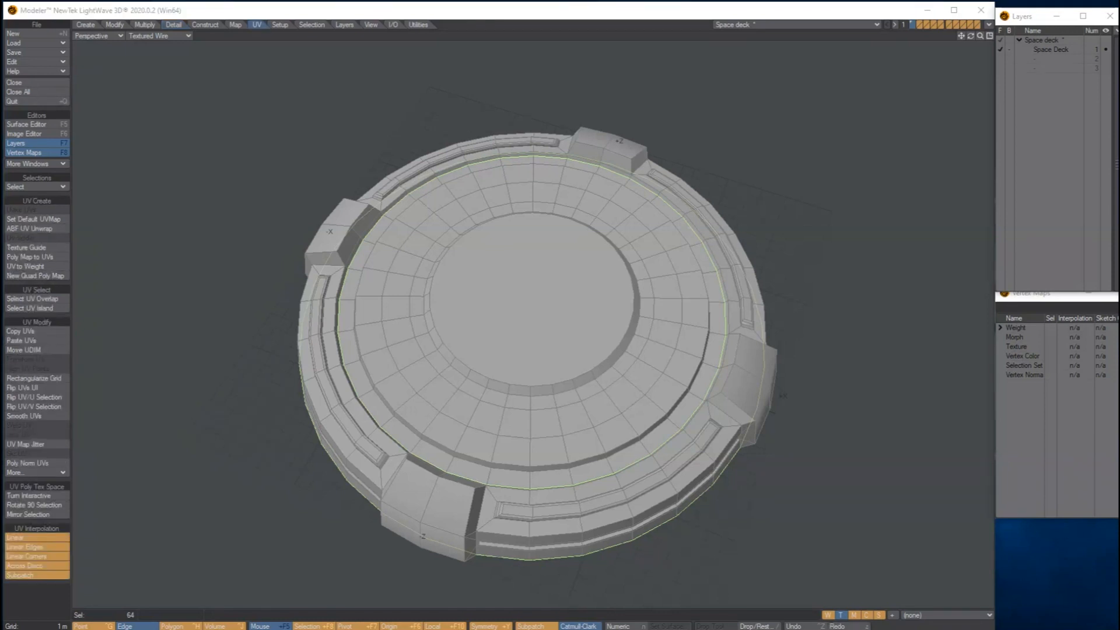
click(989, 37)
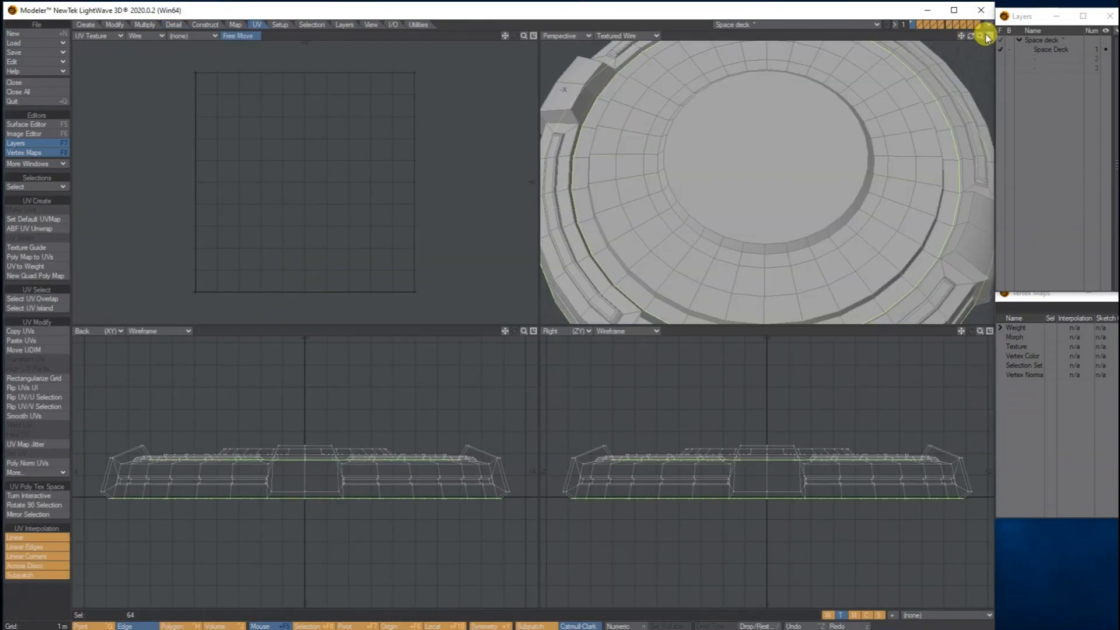
mouse_move(979, 37)
mouse_down()
mouse_move(934, 36)
mouse_move(970, 26)
mouse_move(969, 12)
mouse_move(974, 49)
mouse_move(975, 9)
mouse_move(970, 49)
mouse_up()
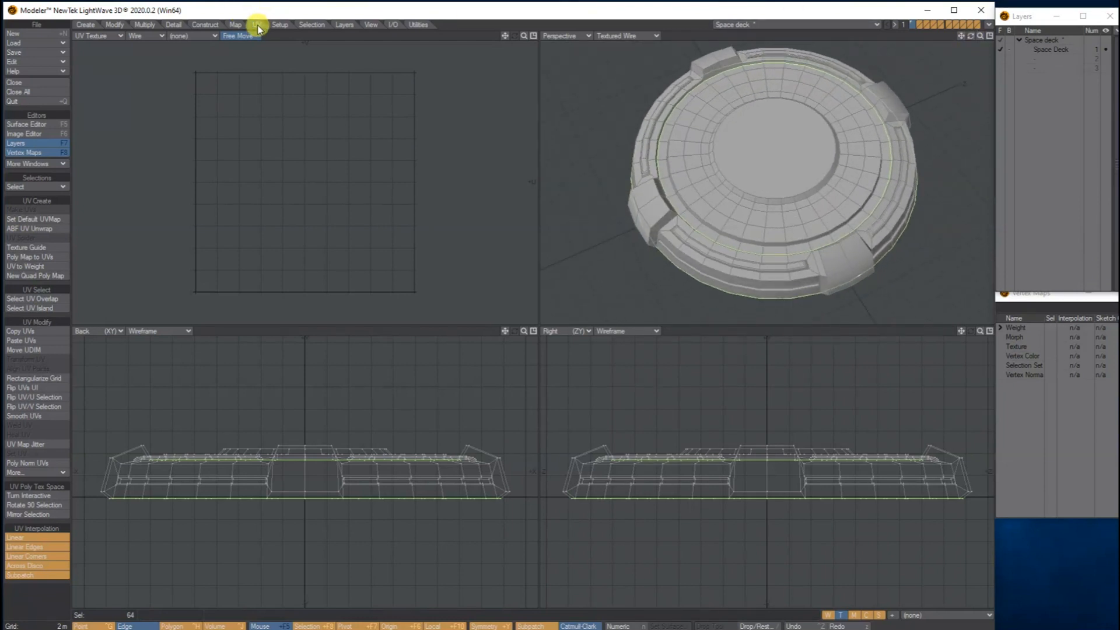
click(23, 229)
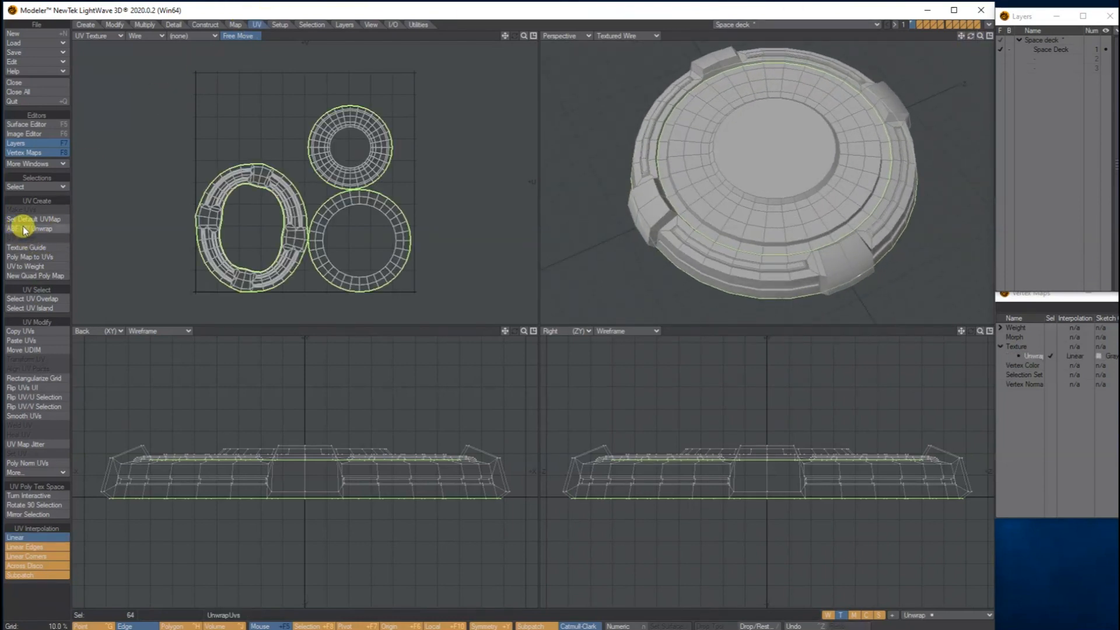
- Select the polygons of the top deck's UV island and move it about 70 mm in X and 120 mm in Y
click(525, 36)
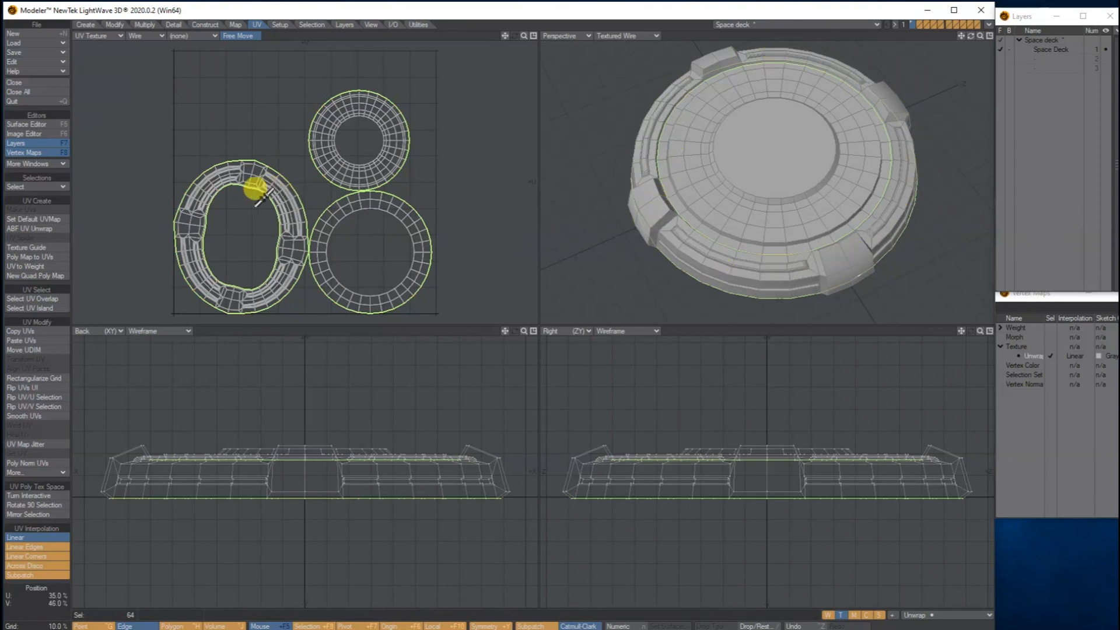
drag(524, 39, 442, 80)
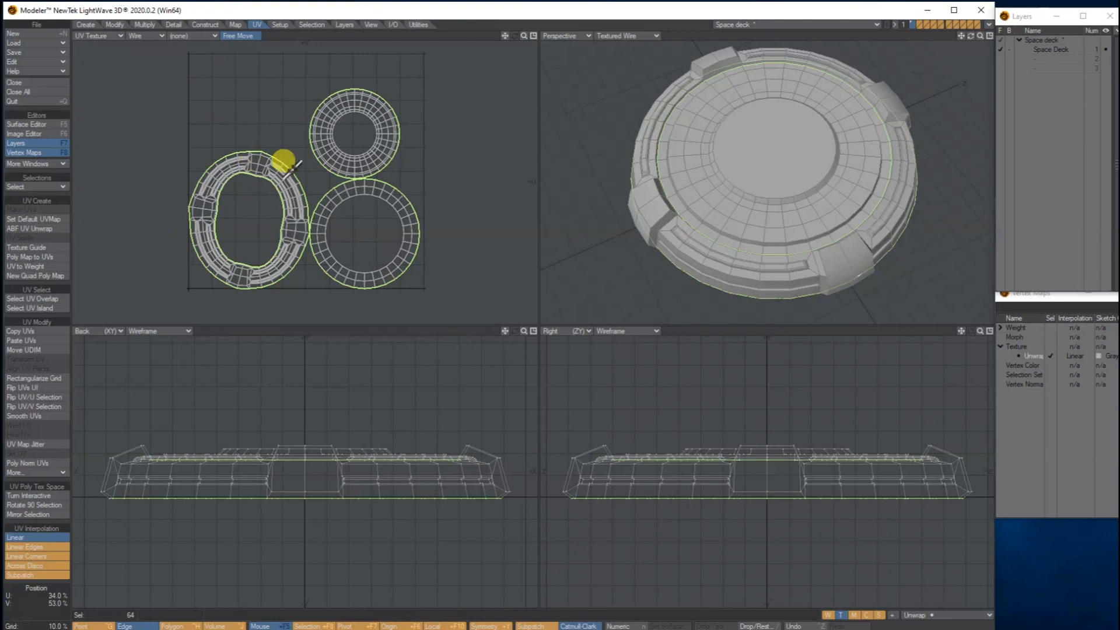
drag(970, 36, 896, 35)
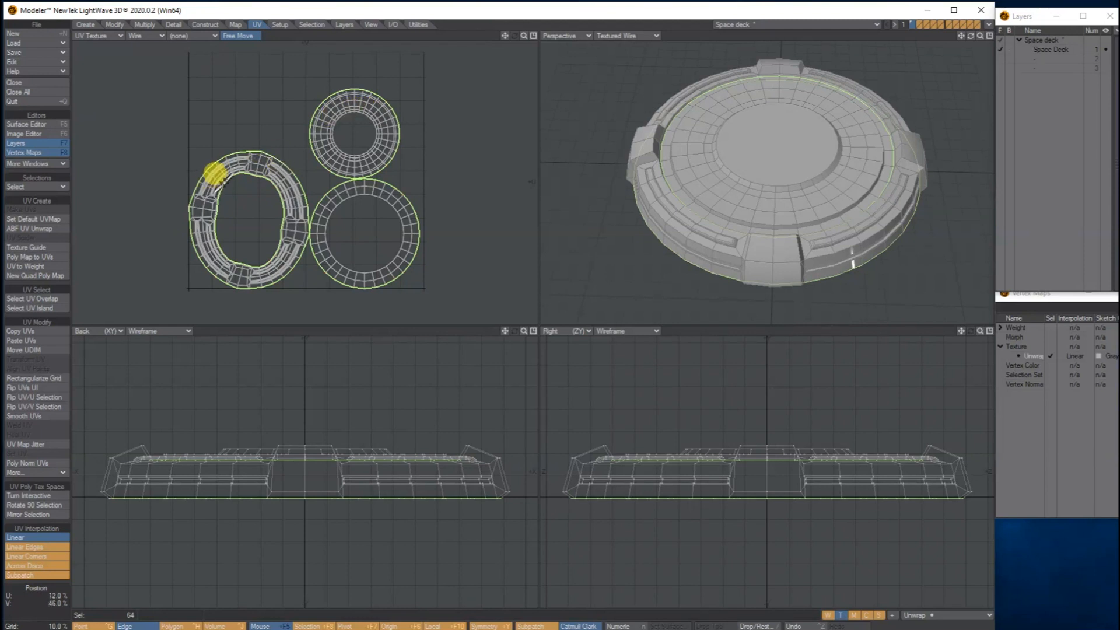
drag(213, 165, 262, 164)
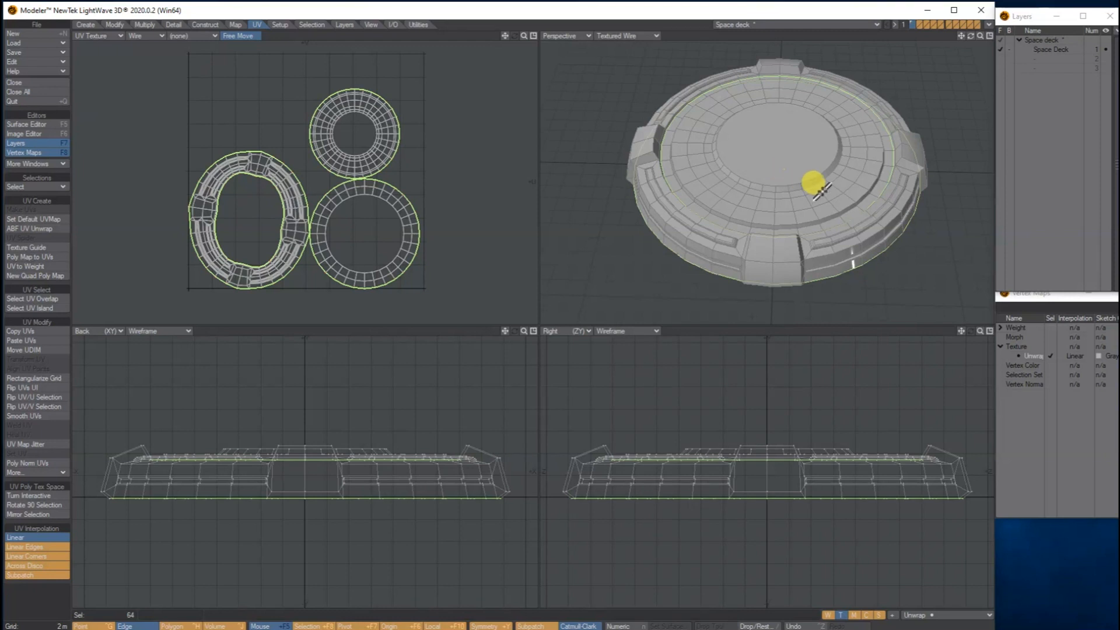
mouse_move(966, 38)
mouse_down()
mouse_move(969, 73)
mouse_move(968, 55)
mouse_move(945, 52)
mouse_move(966, 38)
mouse_move(982, 44)
mouse_up()
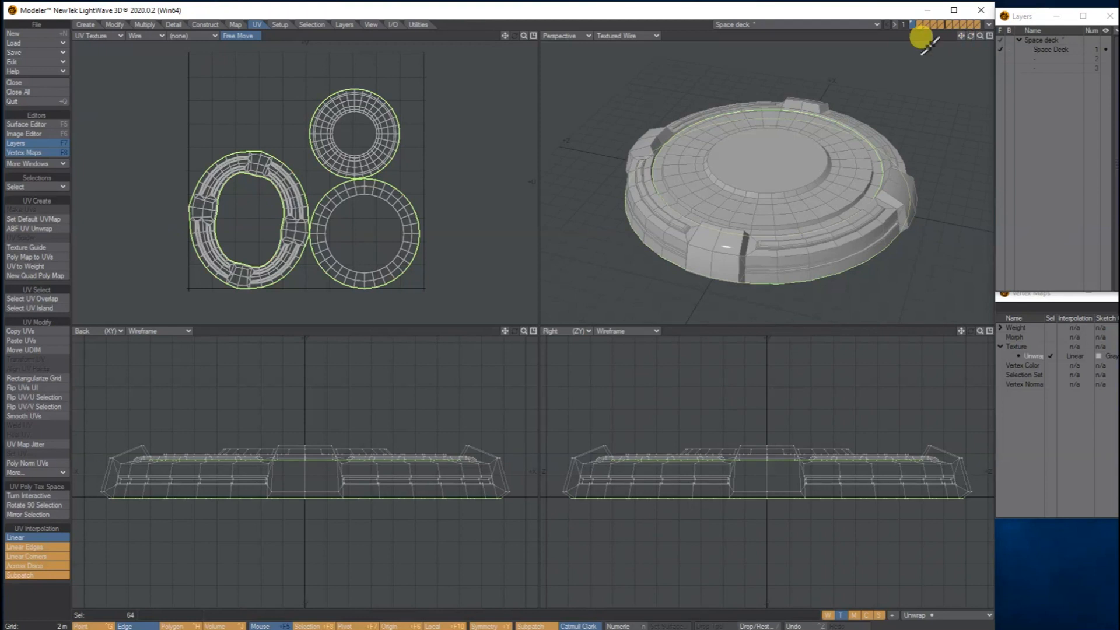
click(263, 126)
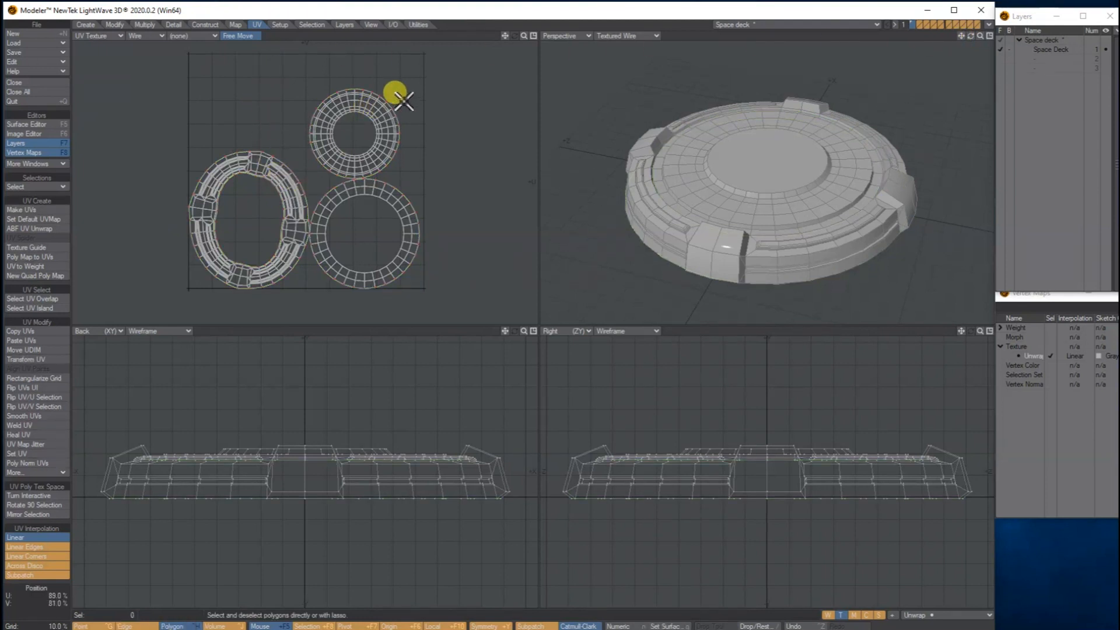
mouse_move(408, 107)
right_down()
mouse_move(392, 86)
mouse_move(303, 113)
mouse_move(322, 173)
mouse_move(395, 138)
mouse_move(417, 102)
right_up()
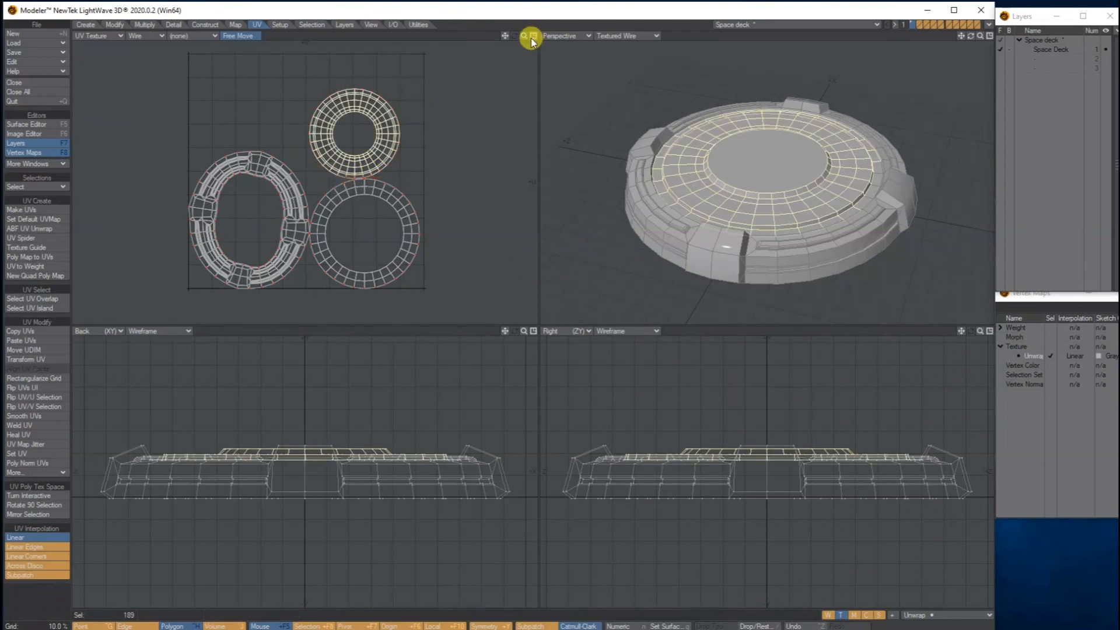
mouse_move(529, 37)
mouse_down()
mouse_move(471, 140)
mouse_move(439, 165)
mouse_move(397, 162)
mouse_up()
drag(525, 36, 432, 86)
drag(352, 123, 368, 95)
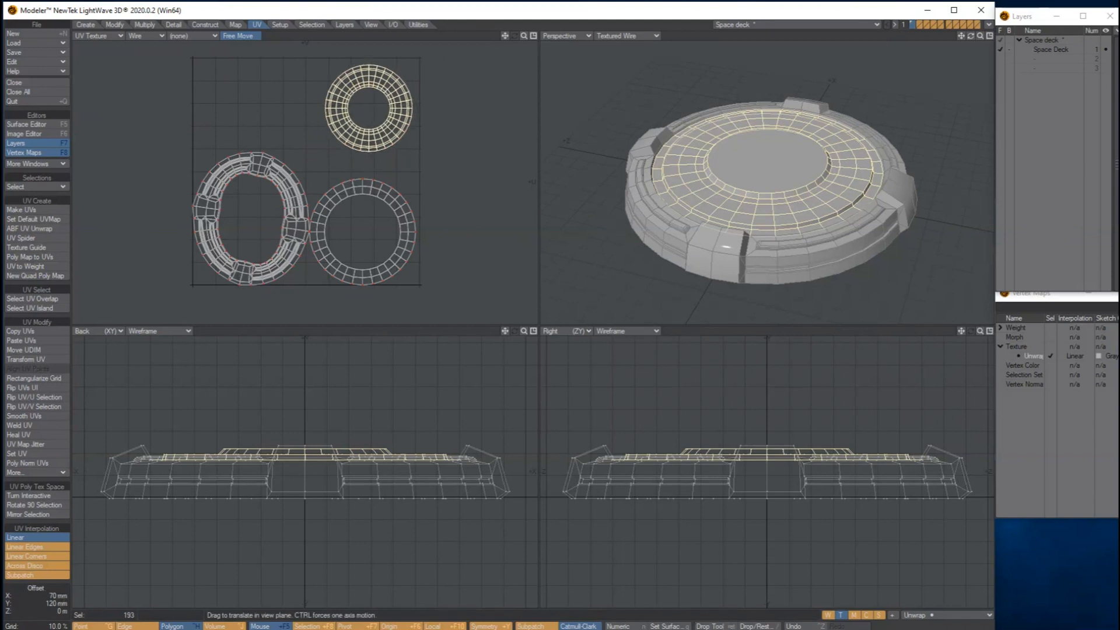
- Replace the selection with the underside's UV island and move it slightly upward, just below the top deck's island
key(slash)
mouse_move(369, 170)
right_down()
mouse_move(323, 178)
mouse_move(312, 276)
mouse_move(459, 187)
mouse_move(364, 169)
right_up()
drag(524, 36, 478, 36)
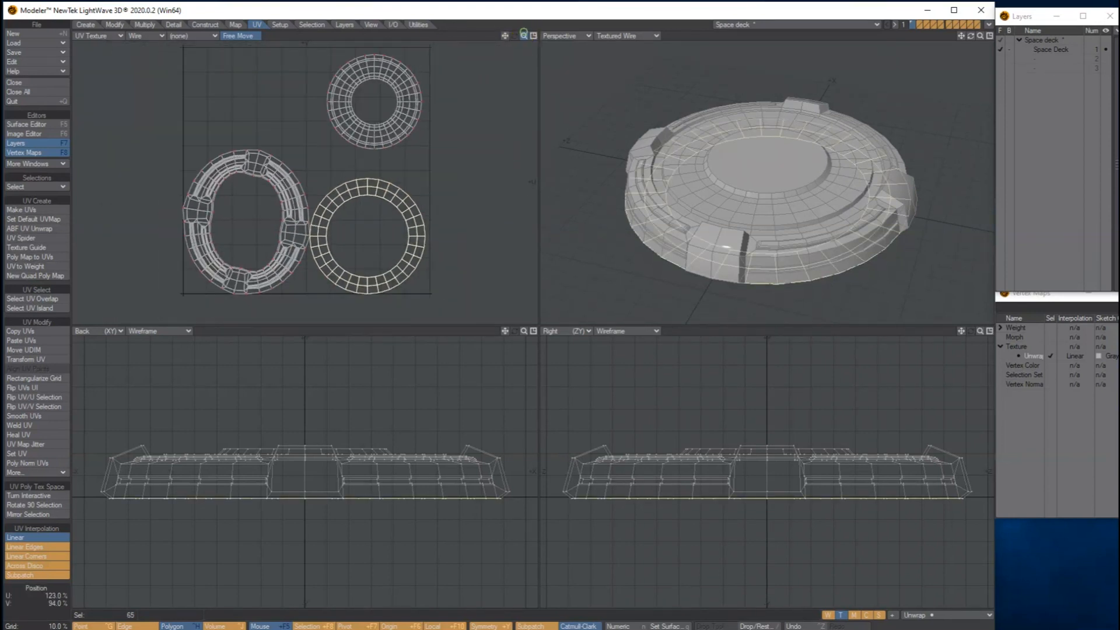
drag(369, 187, 374, 165)
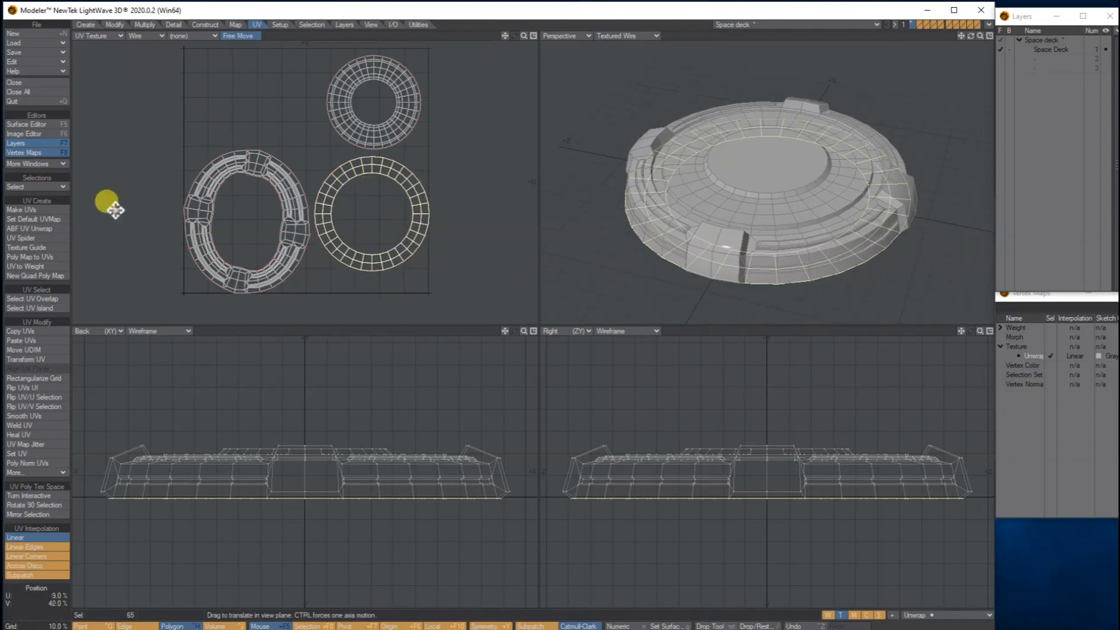
- Scale the underside's UV island down slightly with the Size tool and clear the selection
click(114, 25)
click(14, 400)
drag(368, 201, 353, 202)
click(358, 207)
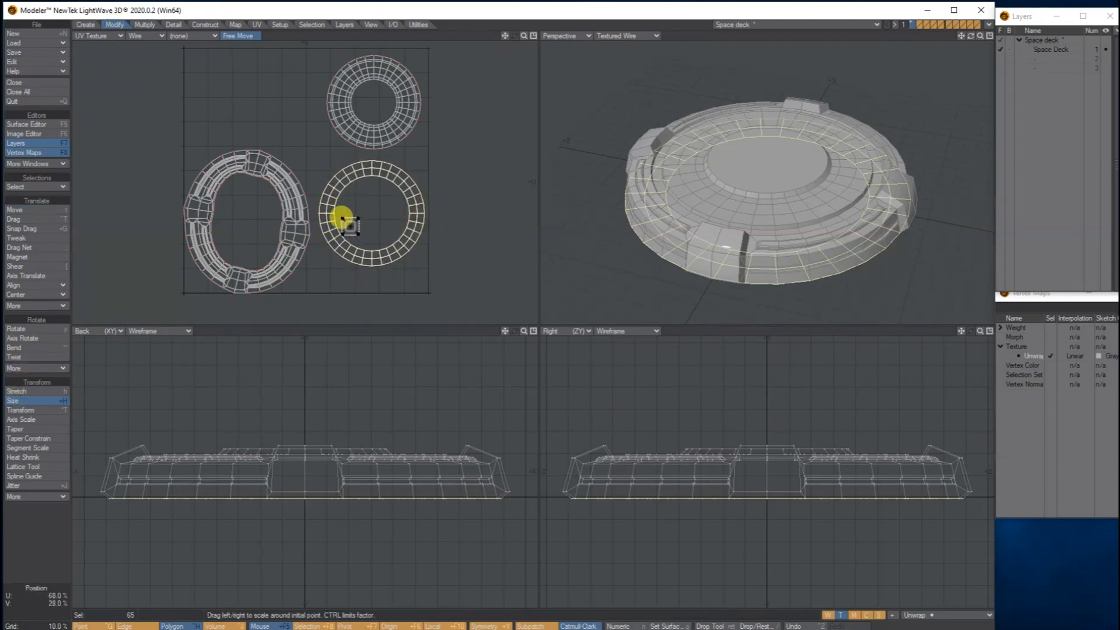
key(space)
key(/)
- Select the outer rim's oval UV island, move it up beside the top deck's island, and clear the selection
mouse_move(288, 140)
right_down()
mouse_move(120, 239)
mouse_move(304, 311)
mouse_move(315, 246)
mouse_move(300, 138)
mouse_move(262, 150)
right_up()
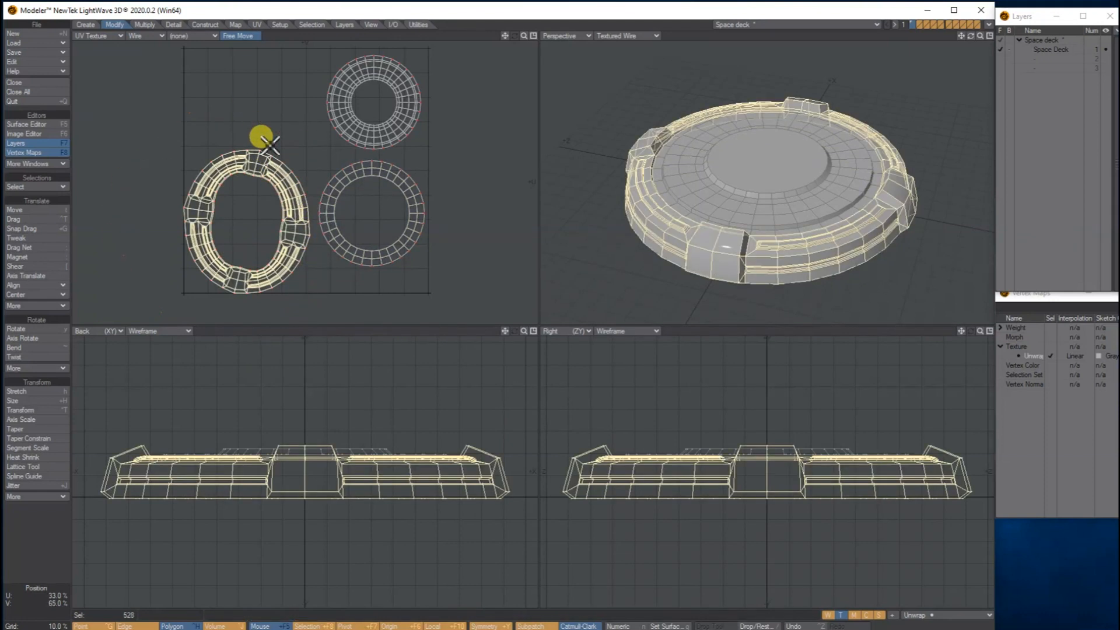
key(t)
drag(246, 184, 256, 106)
click(235, 175)
drag(236, 178, 255, 152)
key(Return)
key(slash)
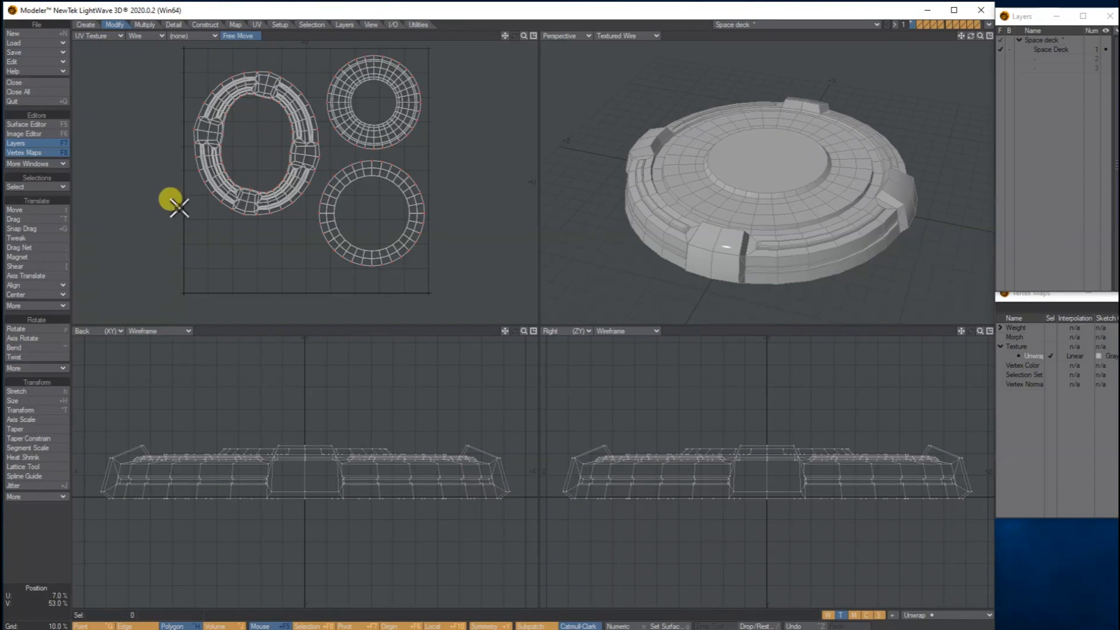
- Export the Texture UV view as encapsulated PostScript, overwriting Space deck2.eps in the LW-Maya ship folder
click(400, 24)
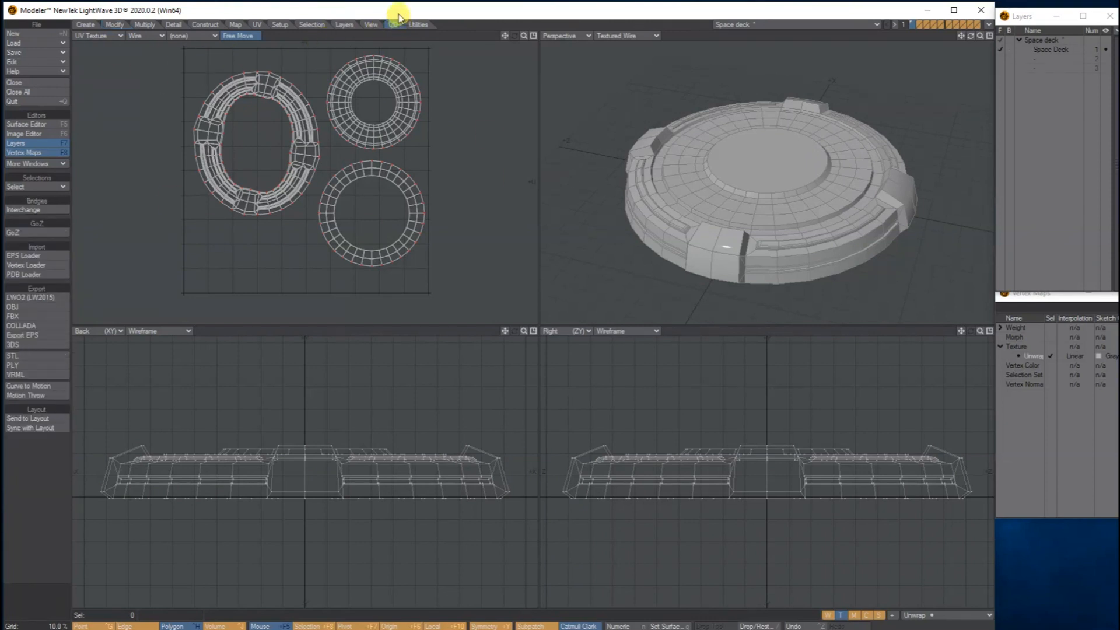
click(19, 336)
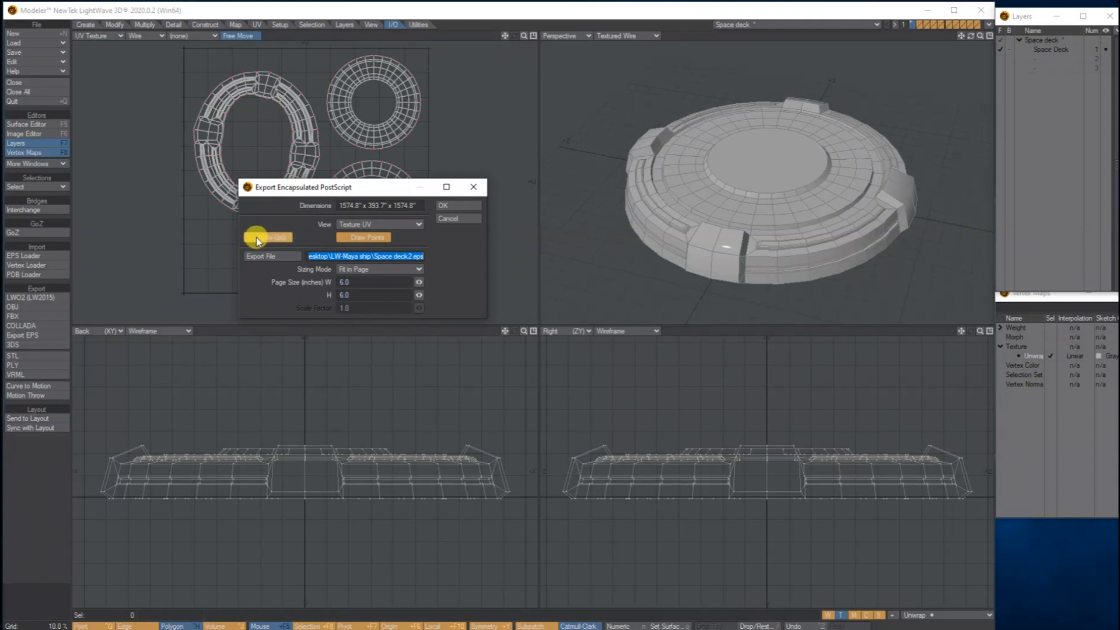
click(350, 225)
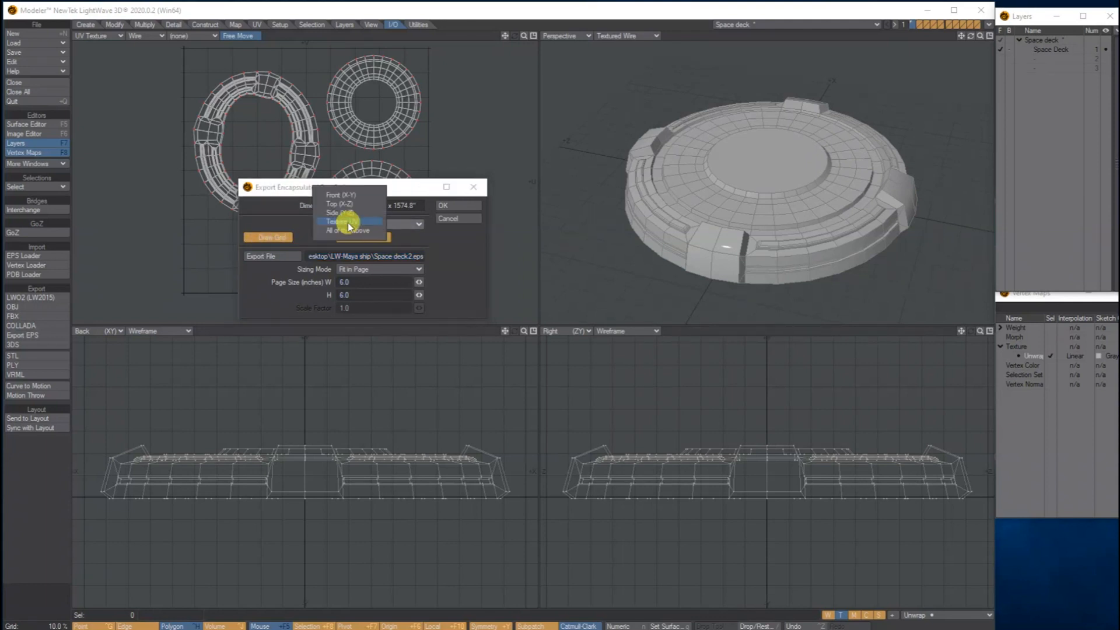
click(351, 221)
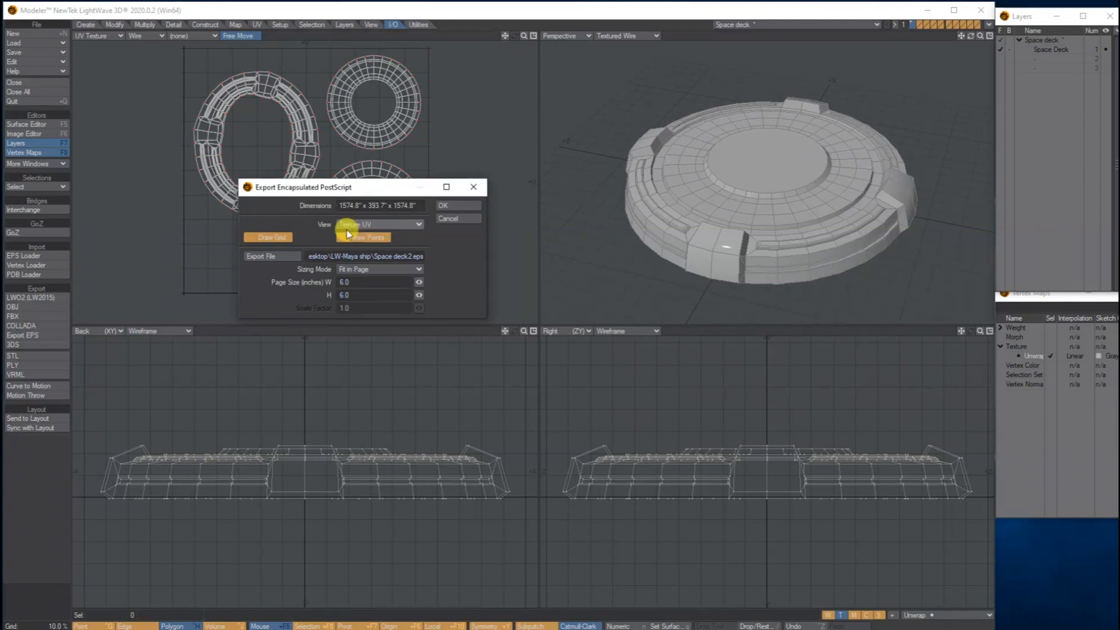
click(267, 255)
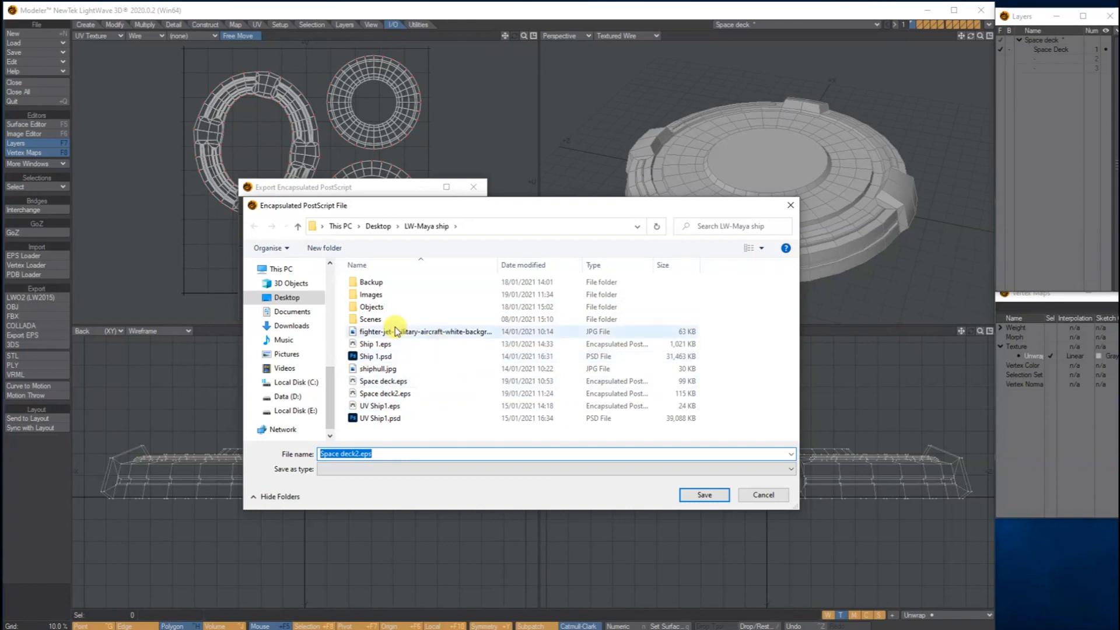
click(388, 394)
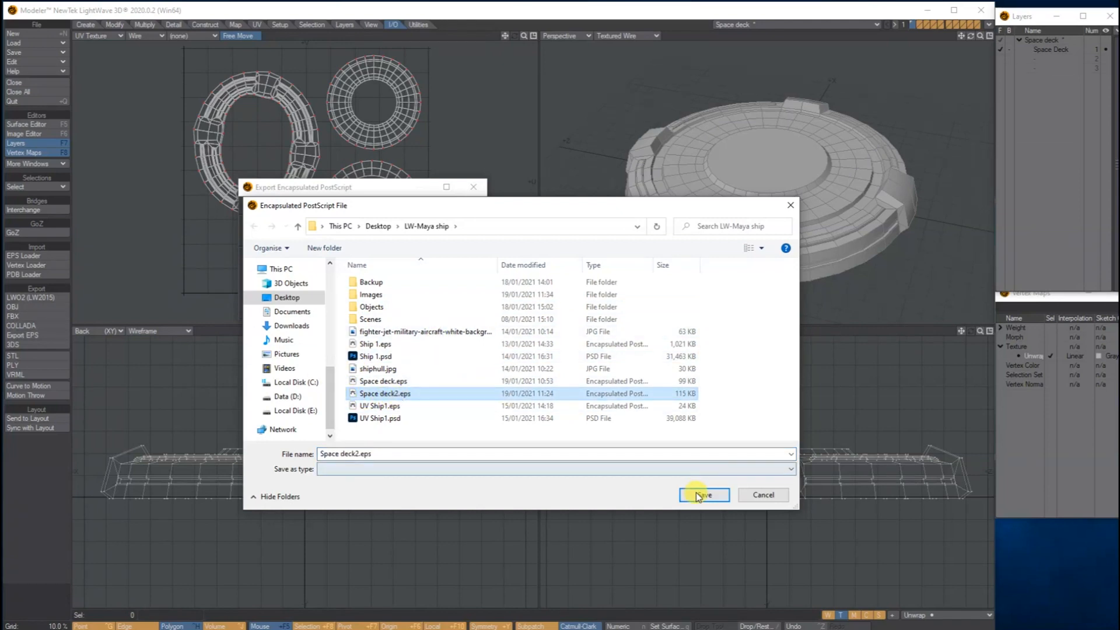
click(697, 495)
click(596, 364)
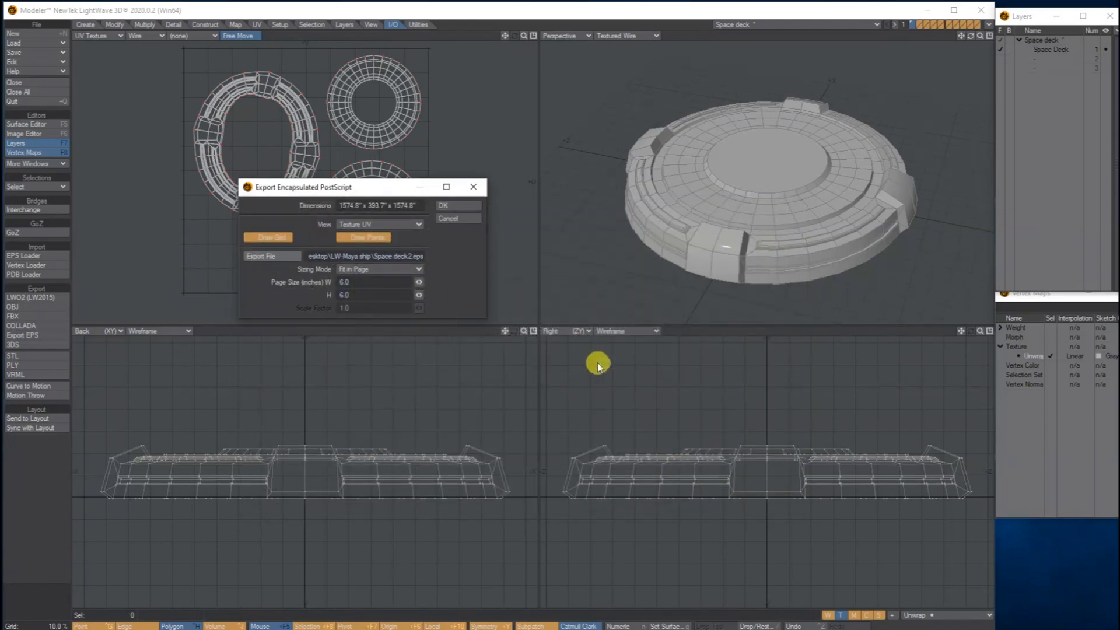
click(455, 207)
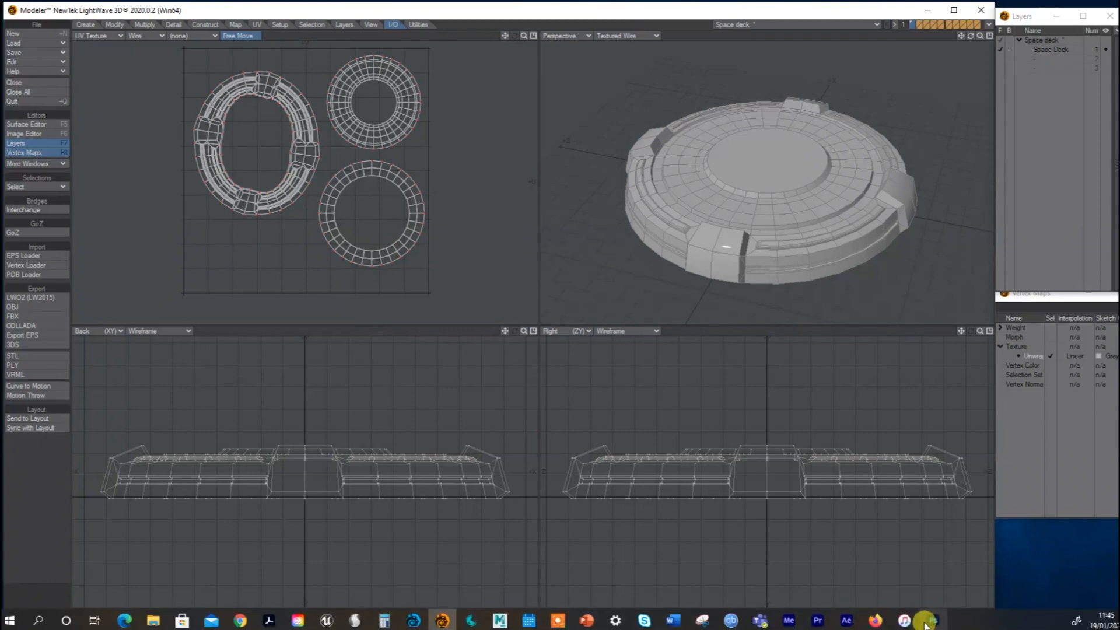
- Switch to Photoshop and open Space deck2.eps from the LW-Maya ship folder
click(928, 623)
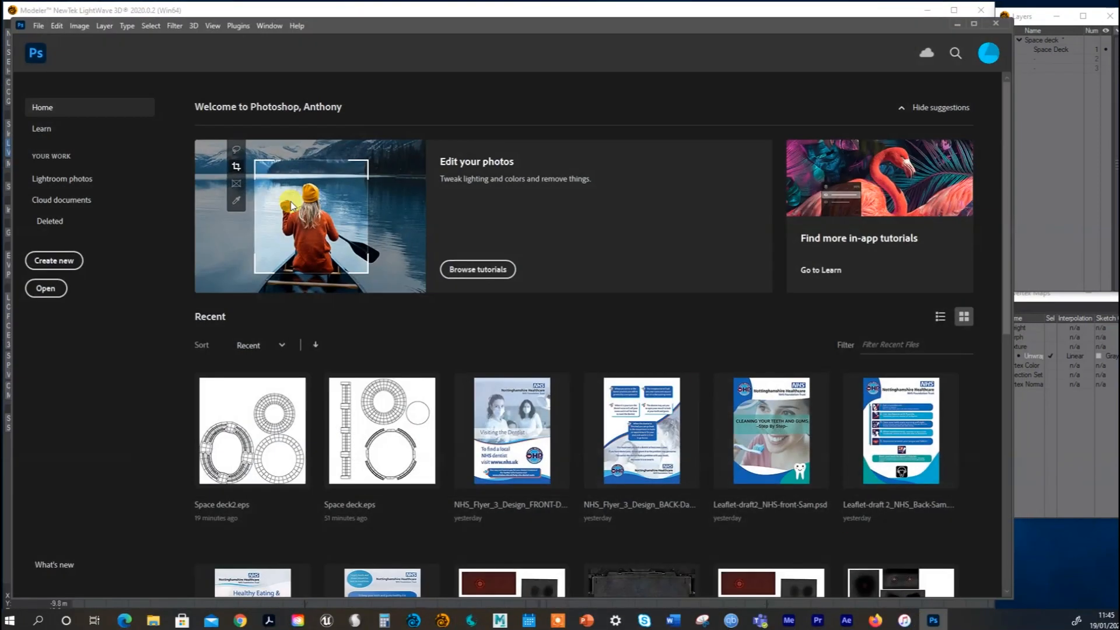
click(38, 26)
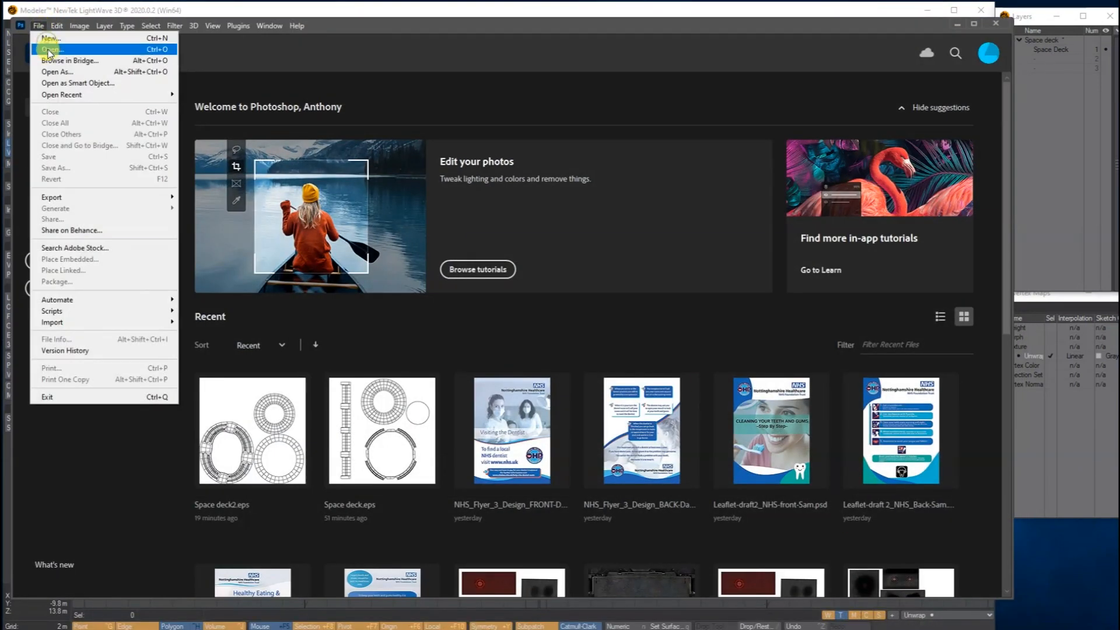
click(52, 49)
scroll(364, 183, down, 1)
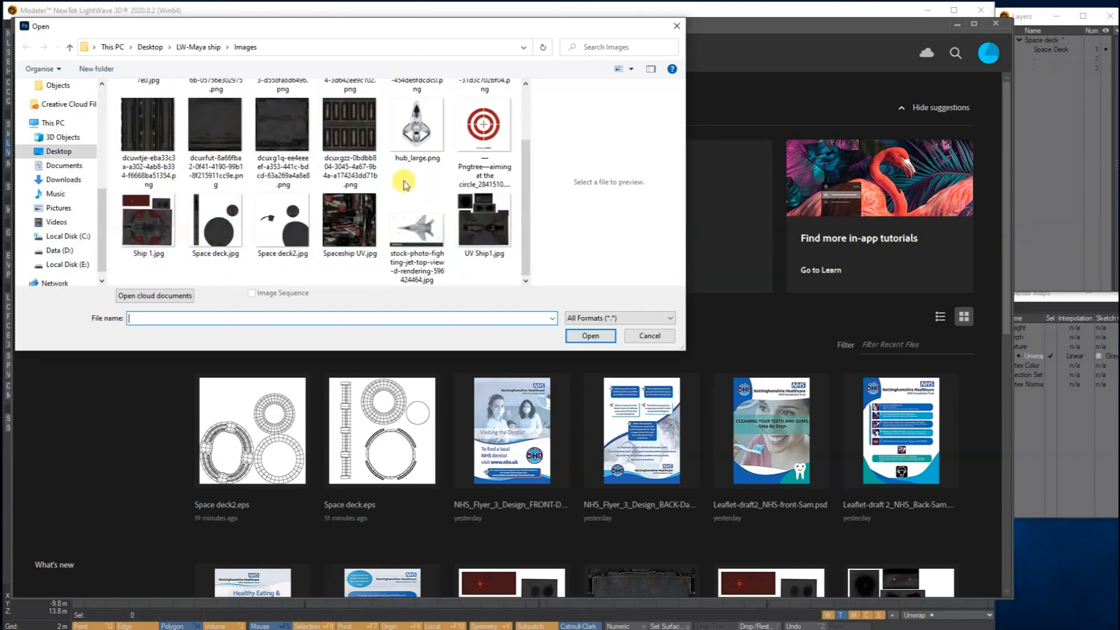
click(185, 49)
click(175, 215)
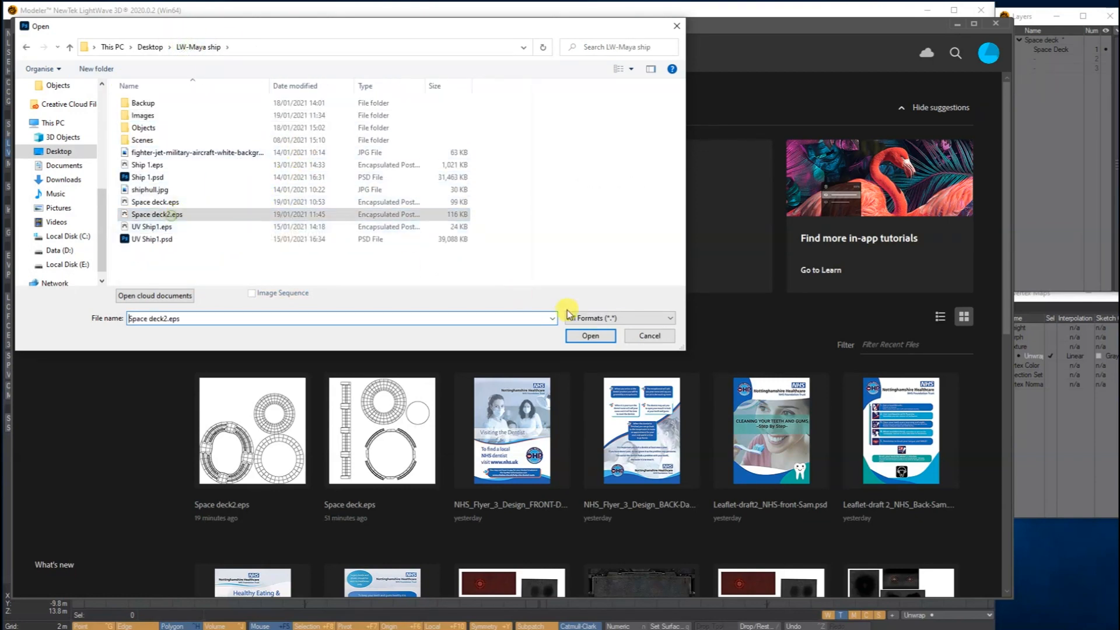
click(589, 336)
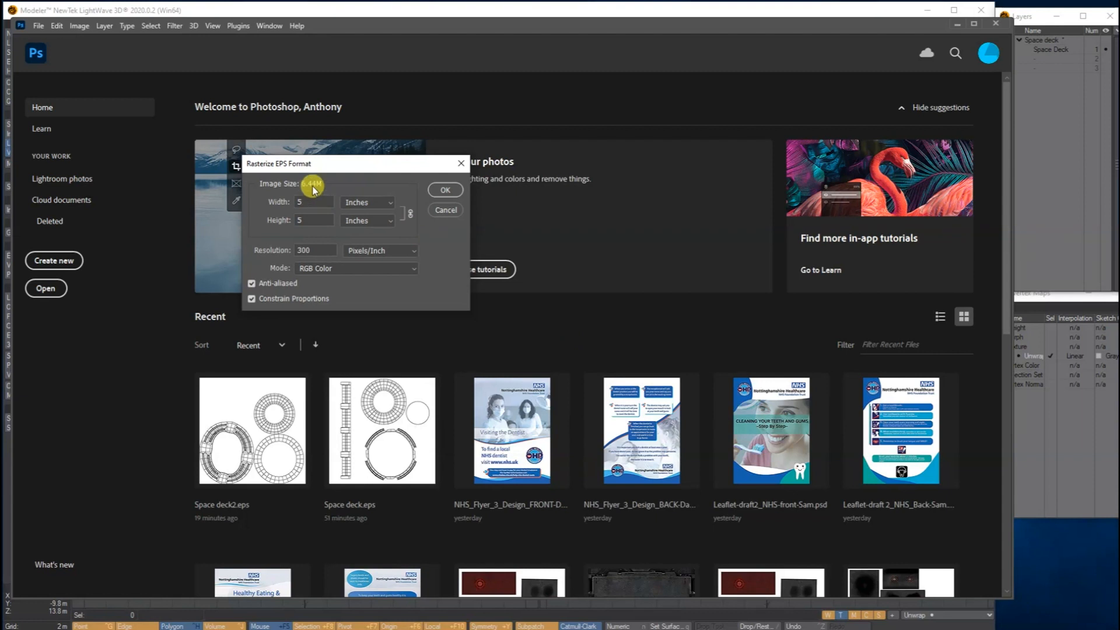
- Rasterize the EPS at 5 by 5 inches, 300 pixels/inch, in RGB Color mode
click(305, 268)
click(315, 290)
click(315, 269)
click(318, 299)
click(324, 269)
click(333, 287)
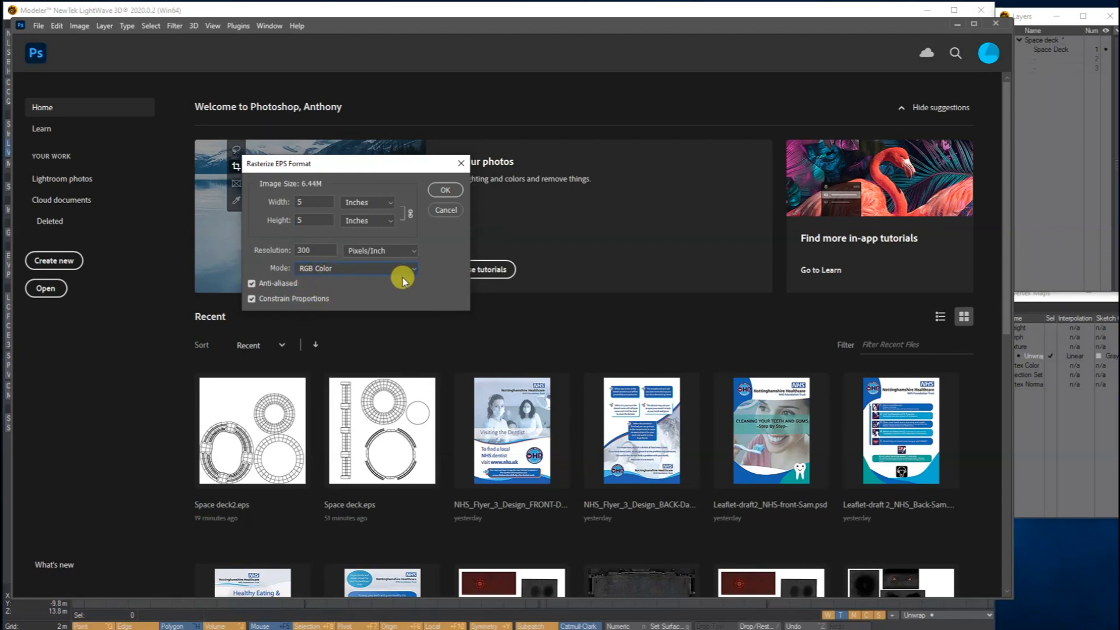
click(441, 190)
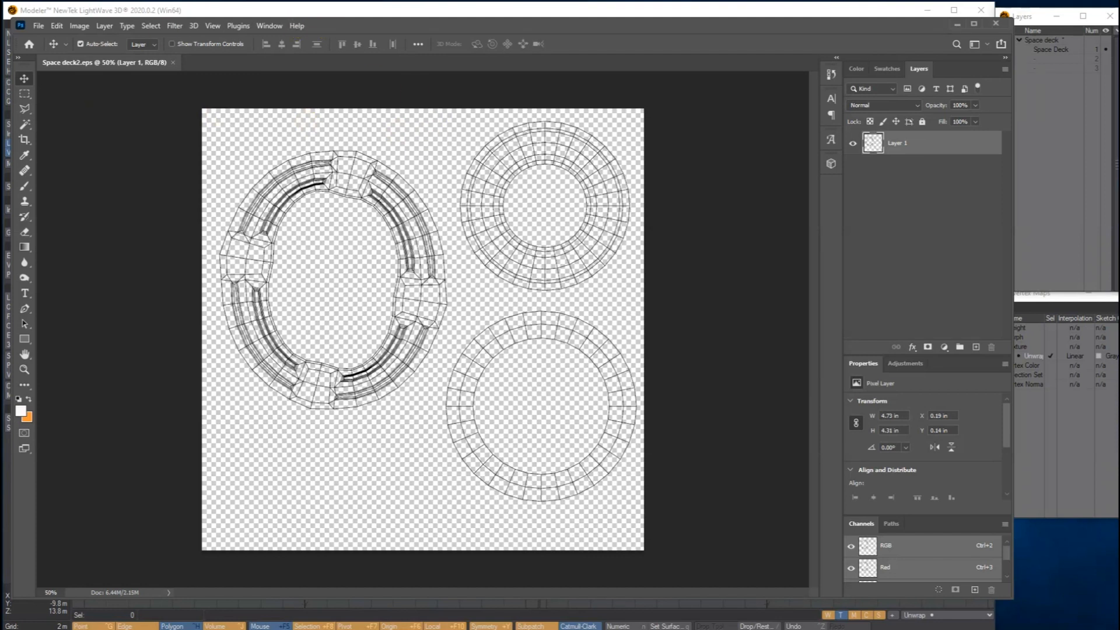
- Bring the browser over Photoshop, look through the DeviantArt sci-fi textures gallery, and move the browser away again
drag(0, 47, 538, 50)
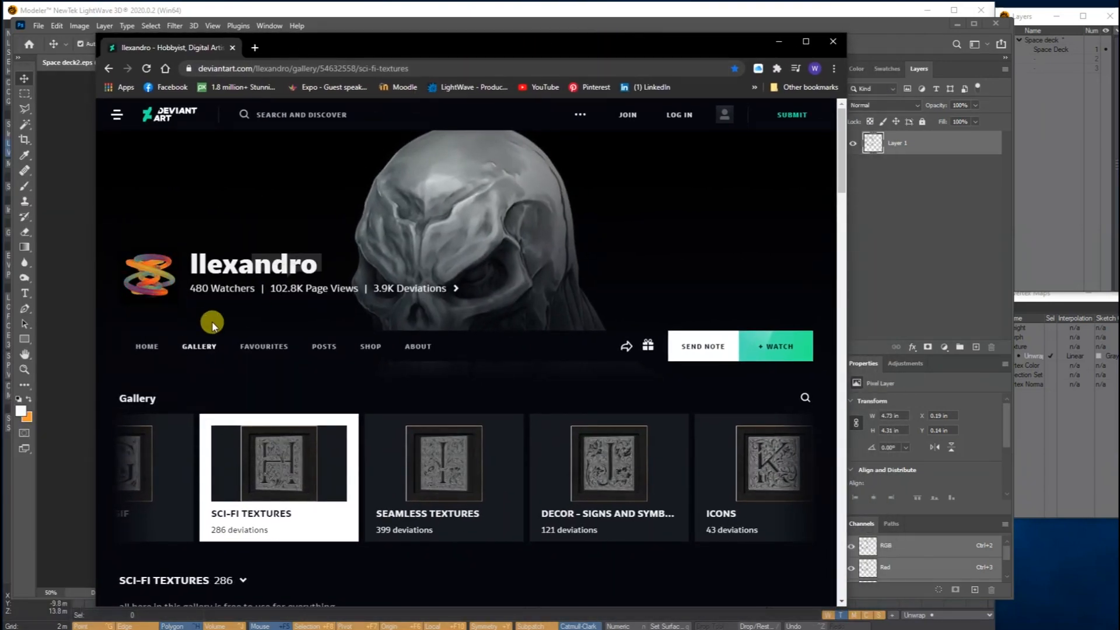
scroll(461, 300, down, 4)
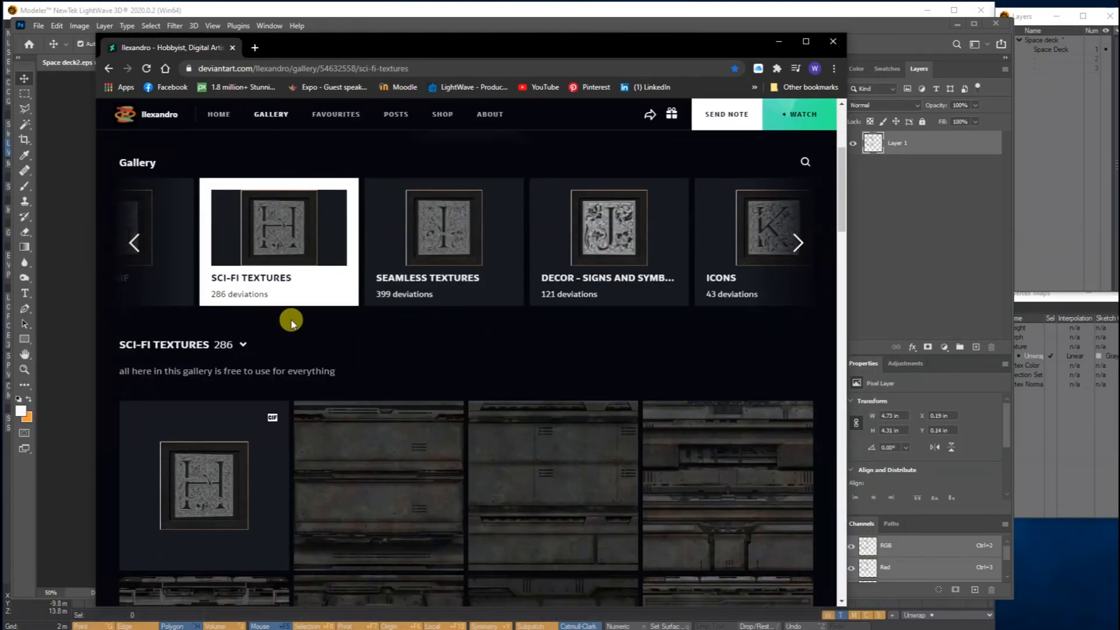
scroll(464, 347, down, 3)
scroll(370, 393, down, 5)
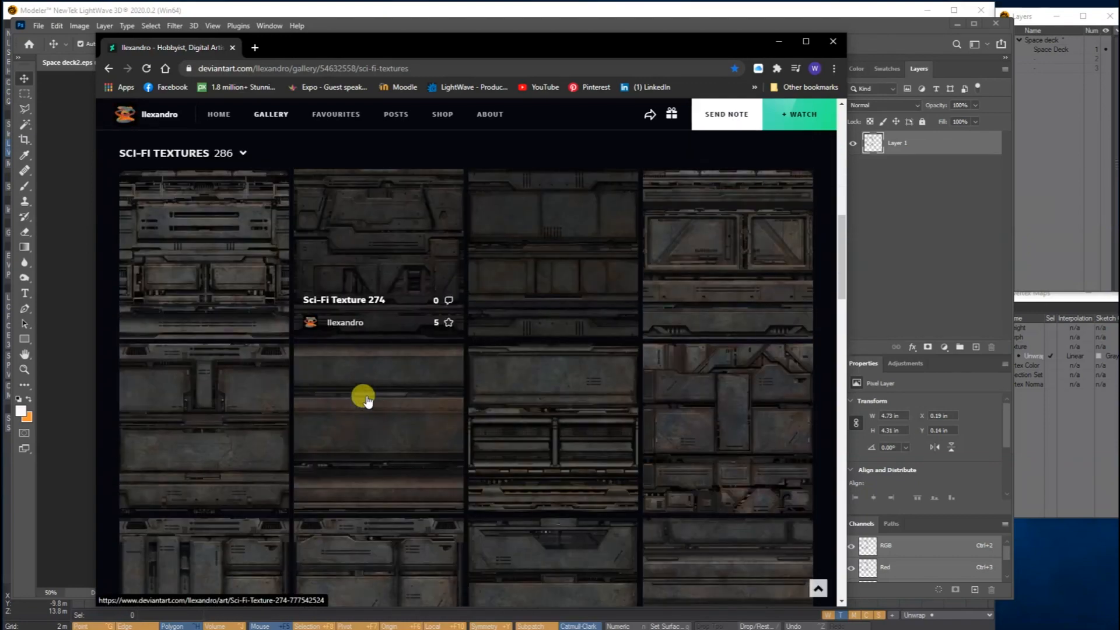
scroll(367, 400, down, 6)
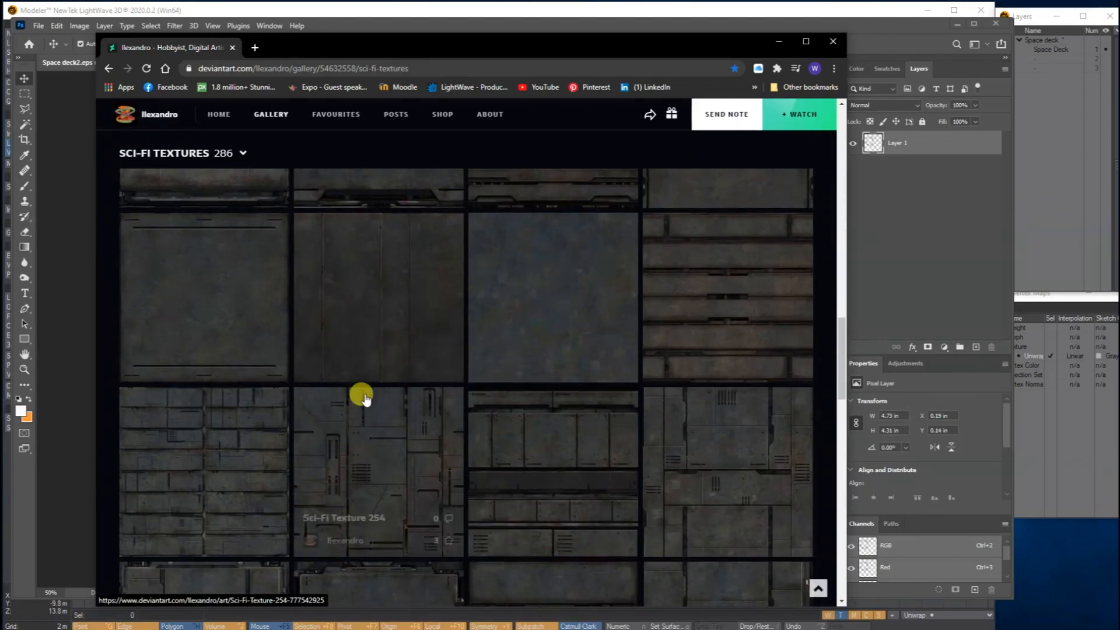
scroll(362, 400, up, 15)
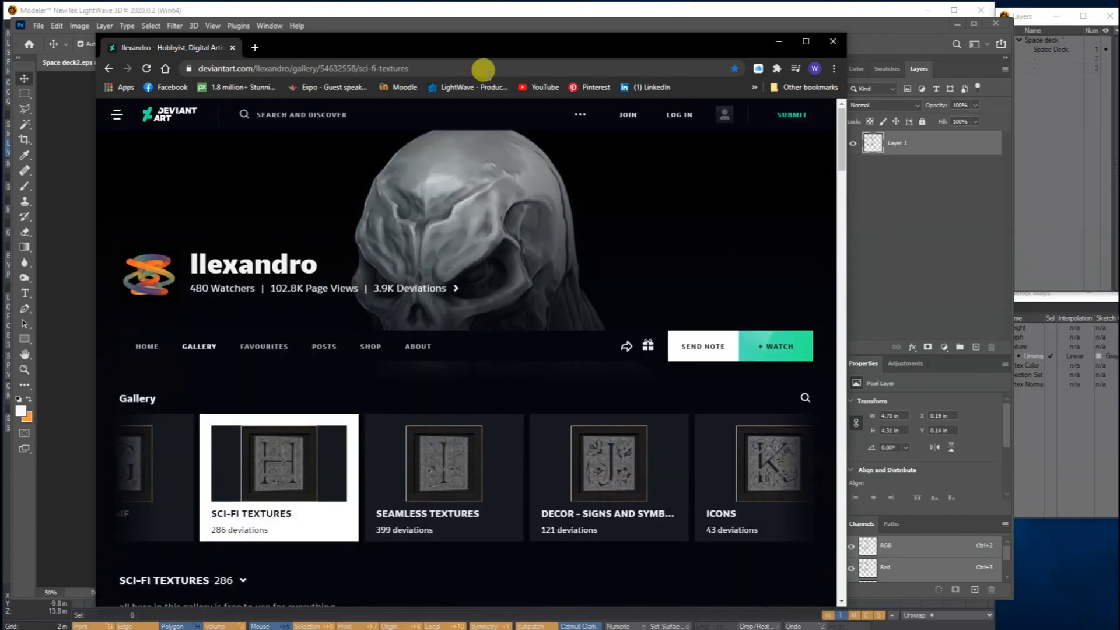
drag(492, 47, 1, 146)
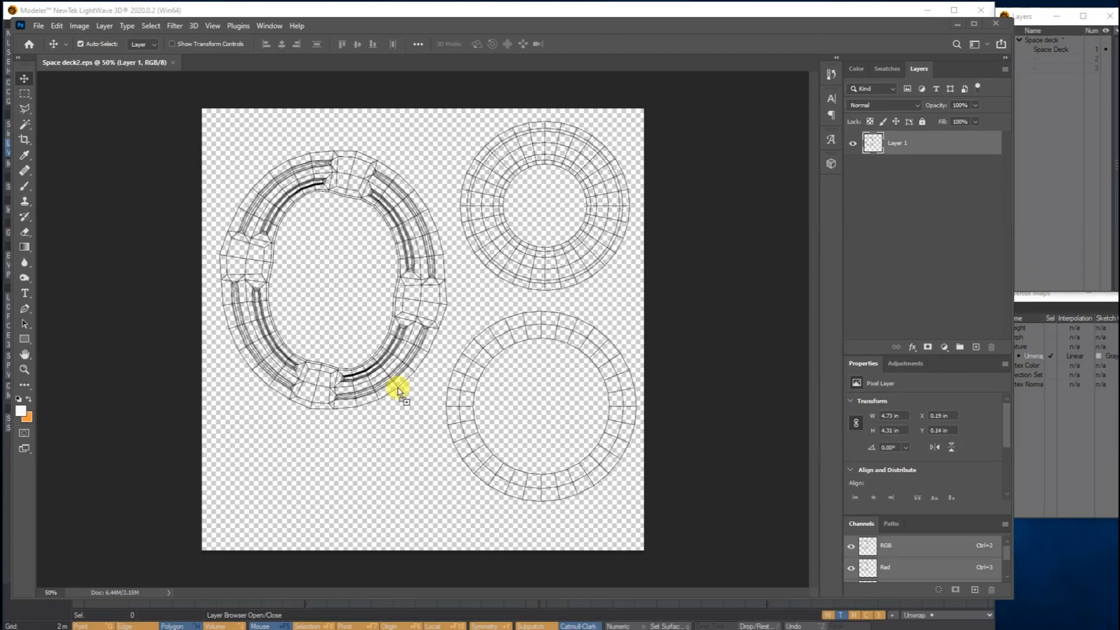
- Place the sci-fi panel image with the round hatch and enlarge it to about 8.16 by 3.27 in across the canvas middle
drag(547, 386, 549, 389)
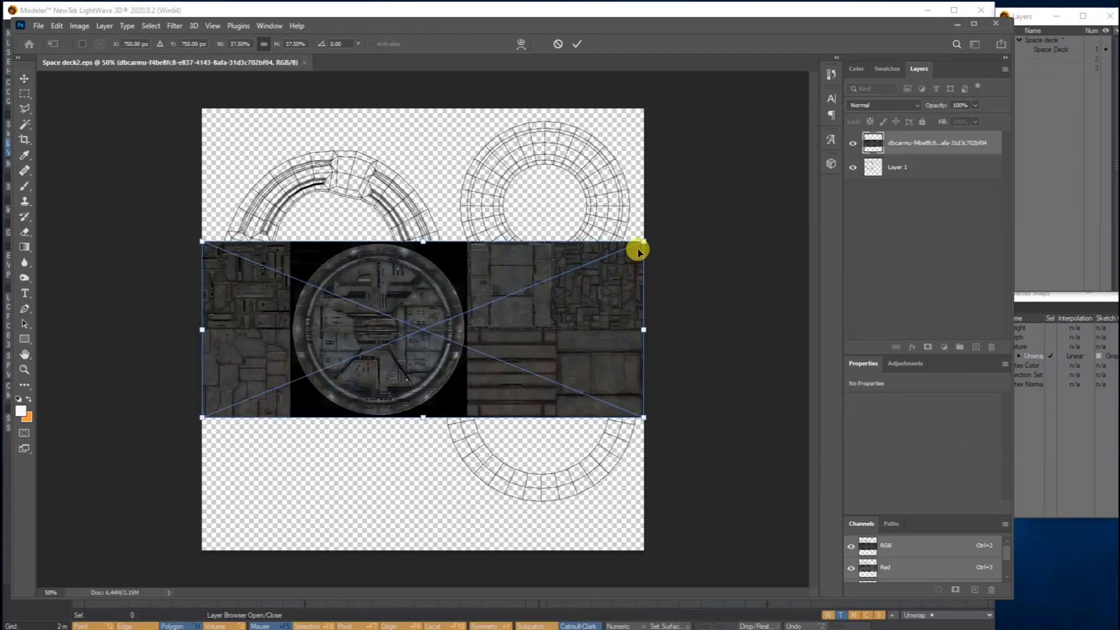
drag(441, 259, 220, 351)
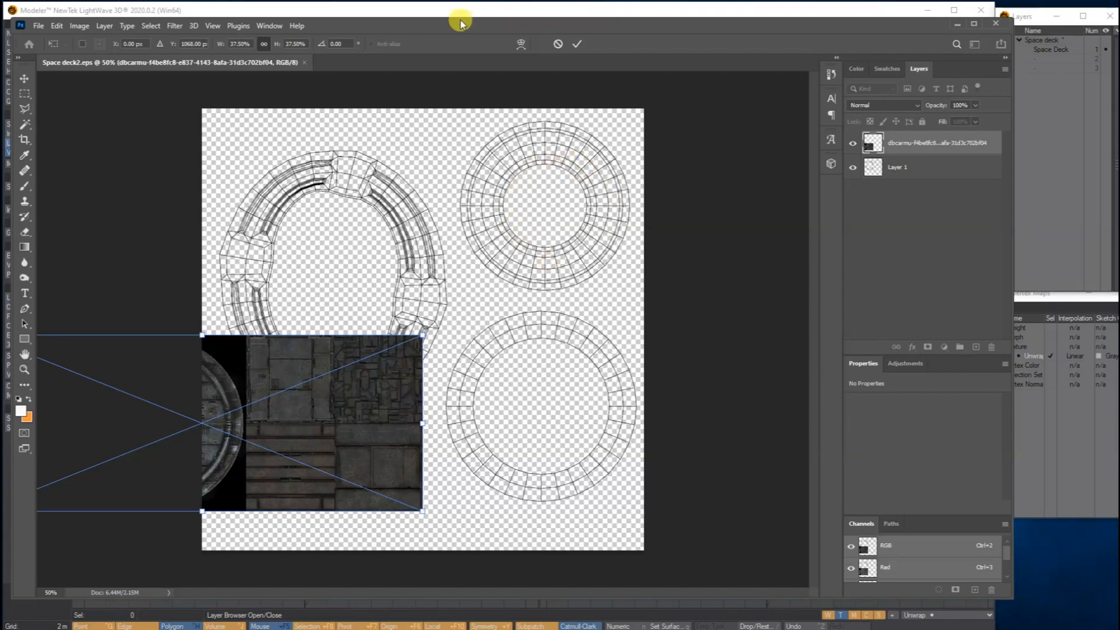
drag(389, 26, 396, 316)
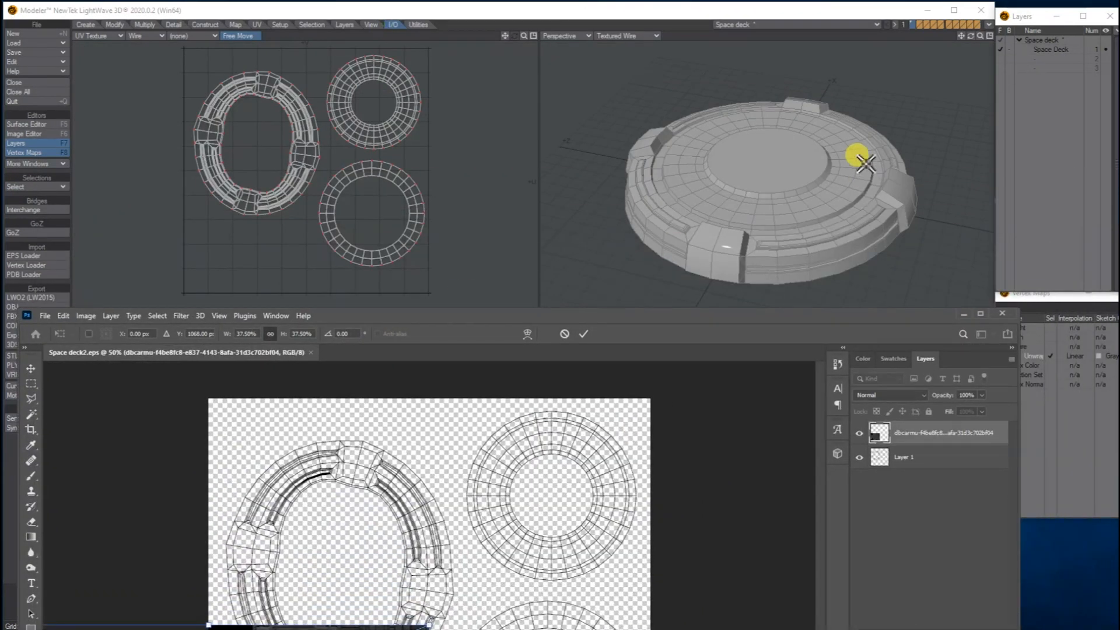
drag(641, 315, 676, 42)
drag(321, 380, 572, 225)
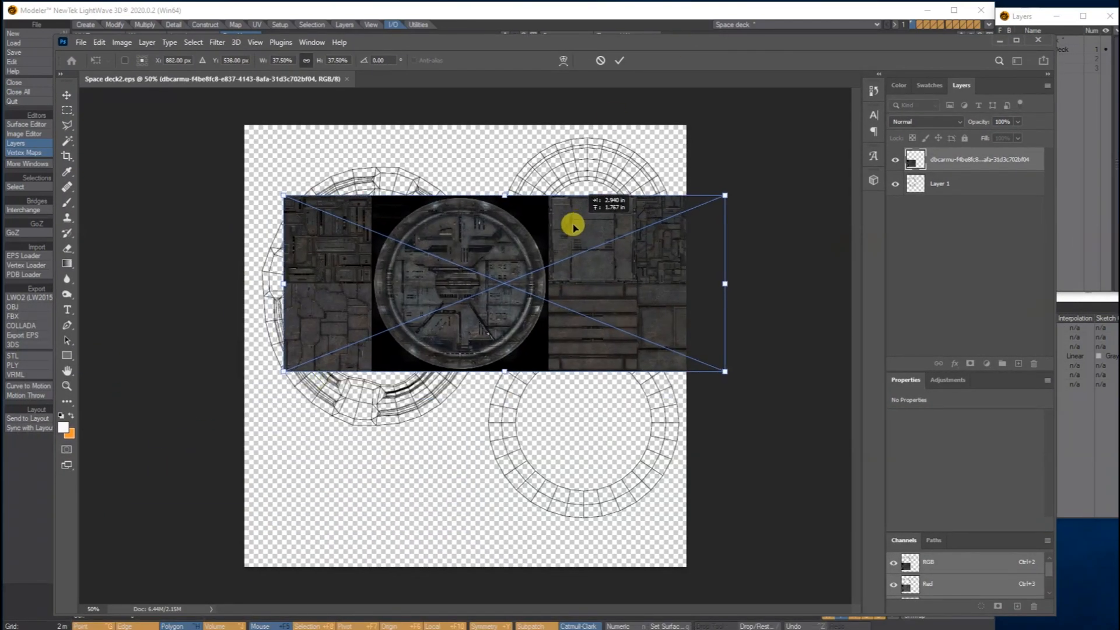
drag(718, 200, 998, 95)
drag(626, 158, 520, 273)
key(Return)
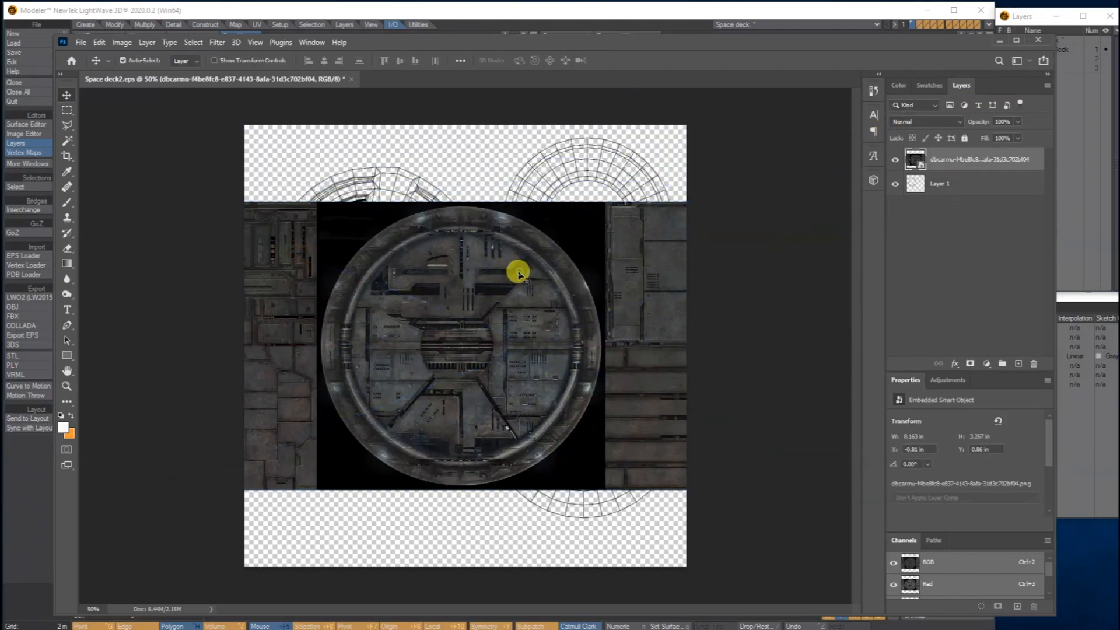
- Rasterize the placed texture layer and copy its round hatch, about 3.15 in across, to a new layer using an elliptical selection
right_click(960, 161)
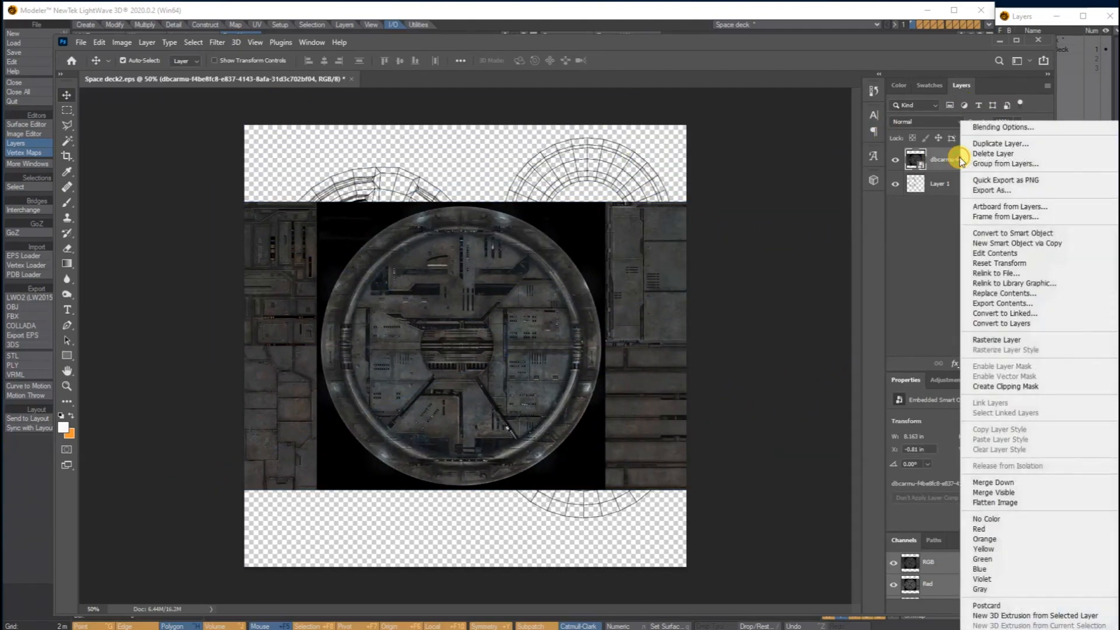
click(1021, 330)
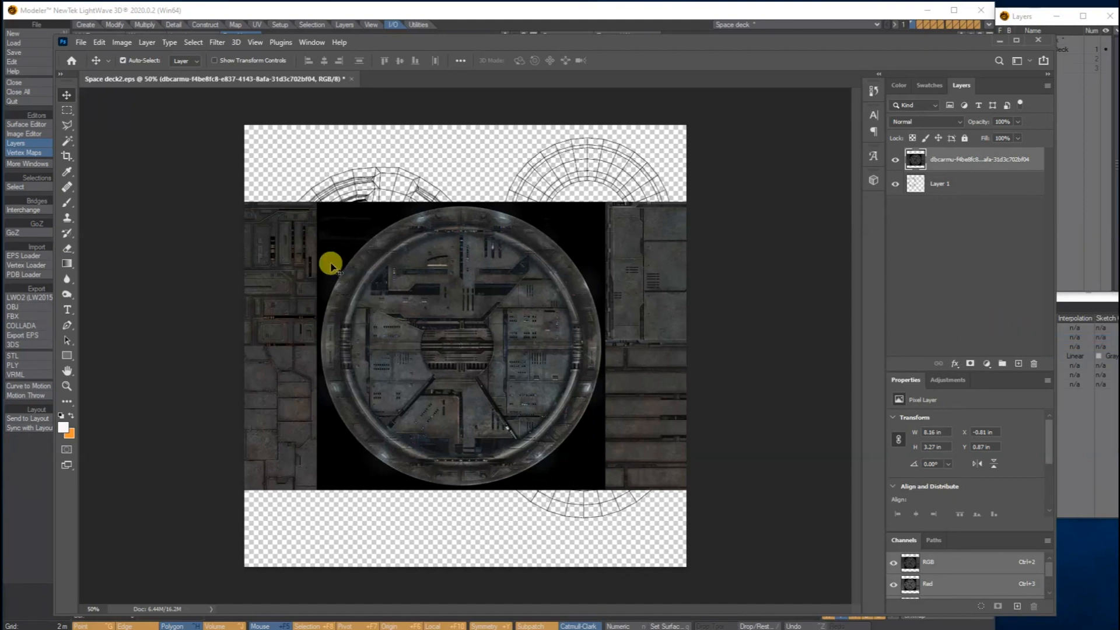
drag(66, 109, 98, 122)
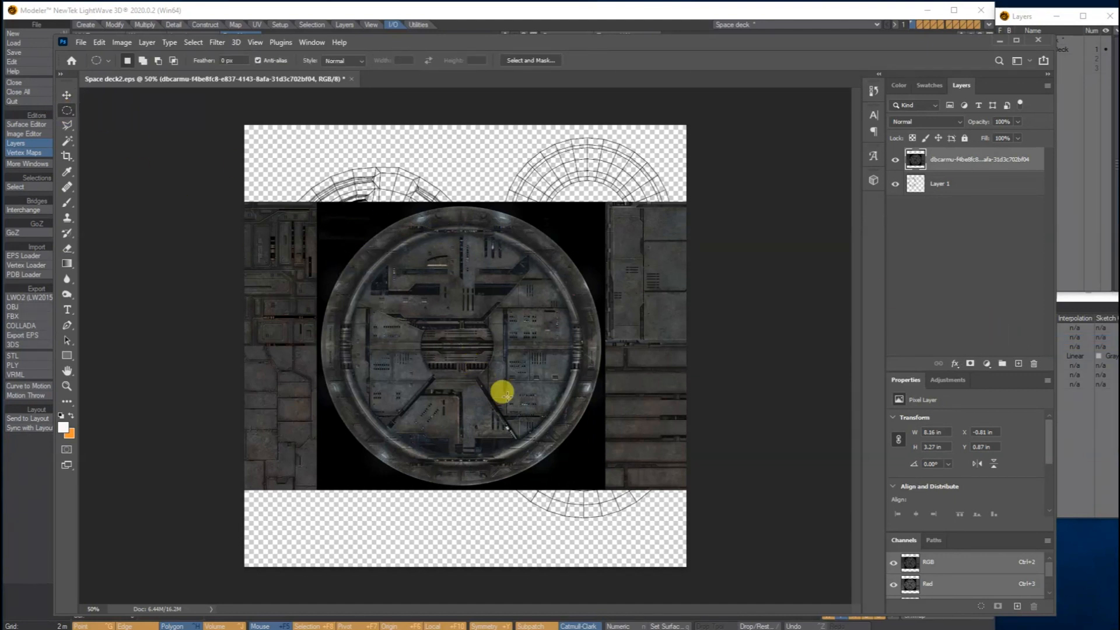
drag(331, 214, 608, 491)
drag(506, 352, 493, 334)
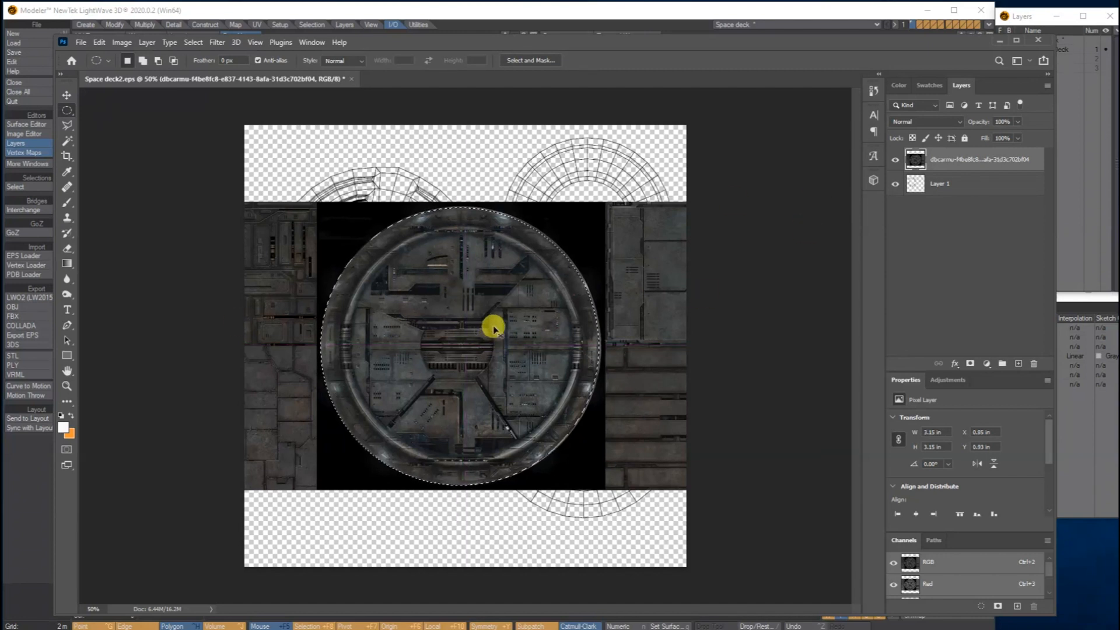
key(ctrl+j)
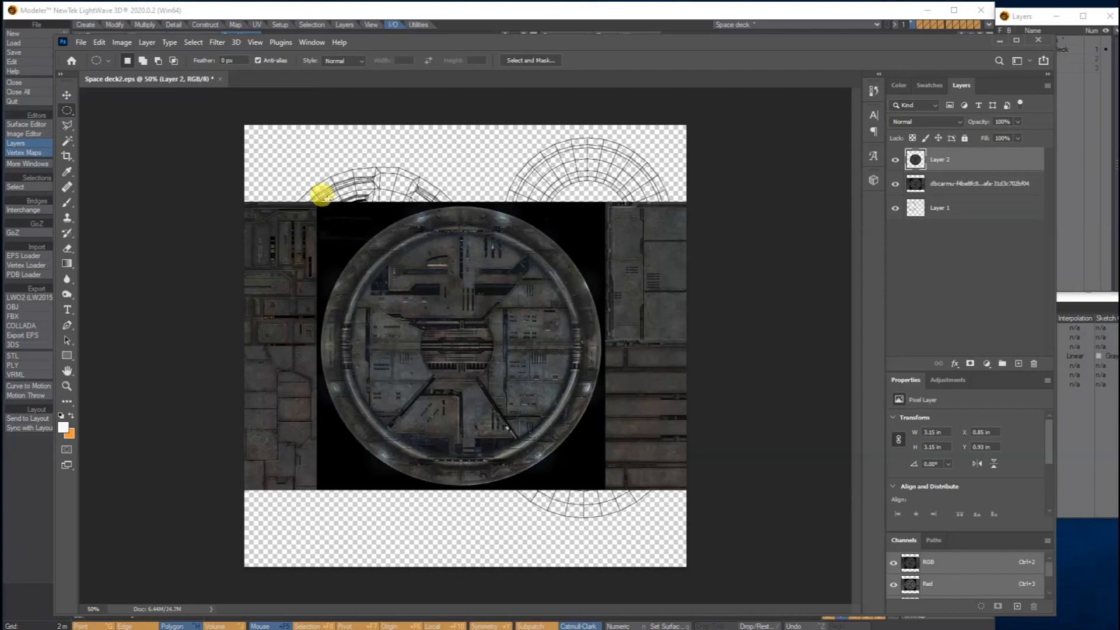
- Hide the source hatch image, scale the copied round hatch to about 45.7%, and position it over the upper circular UV island
click(67, 96)
drag(484, 300, 520, 245)
click(667, 237)
click(896, 184)
drag(430, 262, 518, 240)
key(ctrl+t)
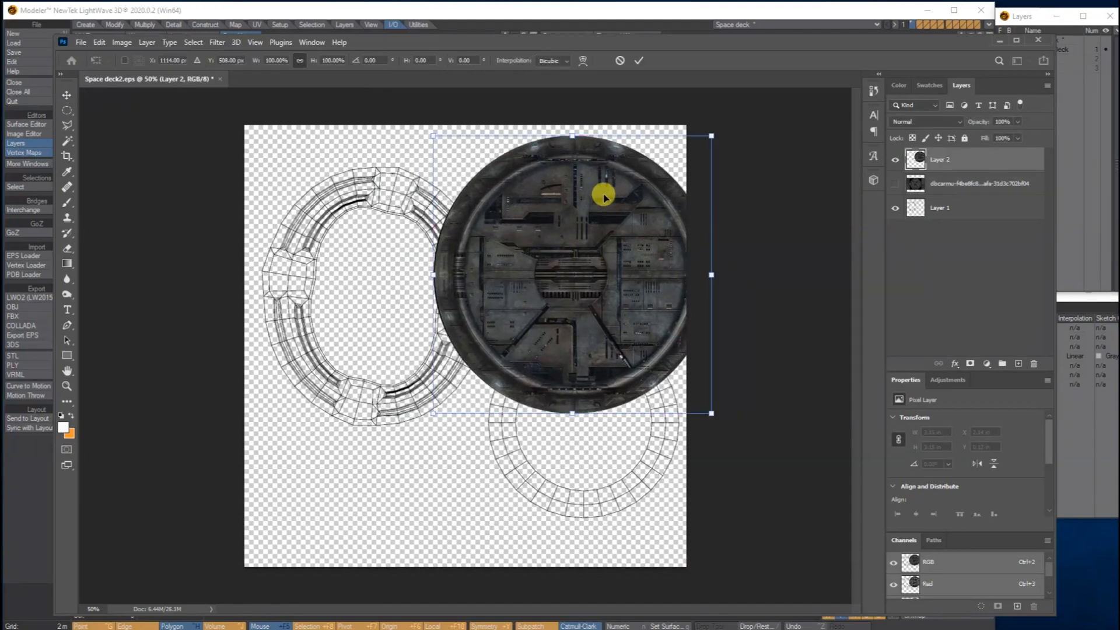
drag(712, 137, 581, 236)
drag(526, 323, 597, 216)
drag(674, 139, 641, 177)
drag(581, 218, 594, 224)
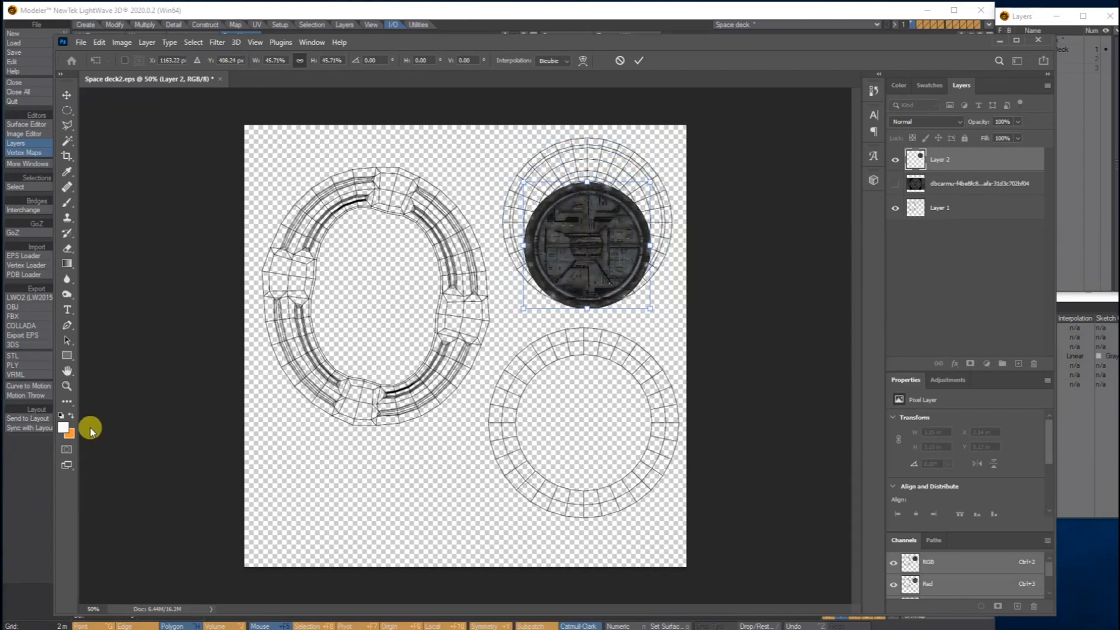
- Resize and fit the hatch to the inner circle of the upper circular UV island, at about 0.96 by 0.94 in
click(67, 385)
drag(586, 242, 625, 195)
click(68, 97)
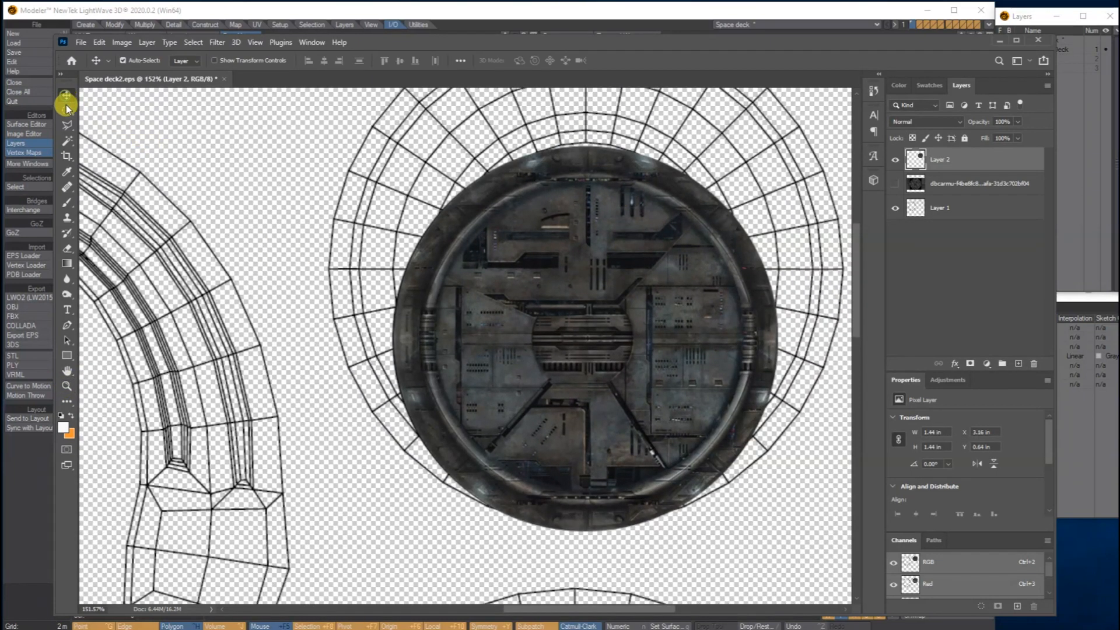
key(ctrl+t)
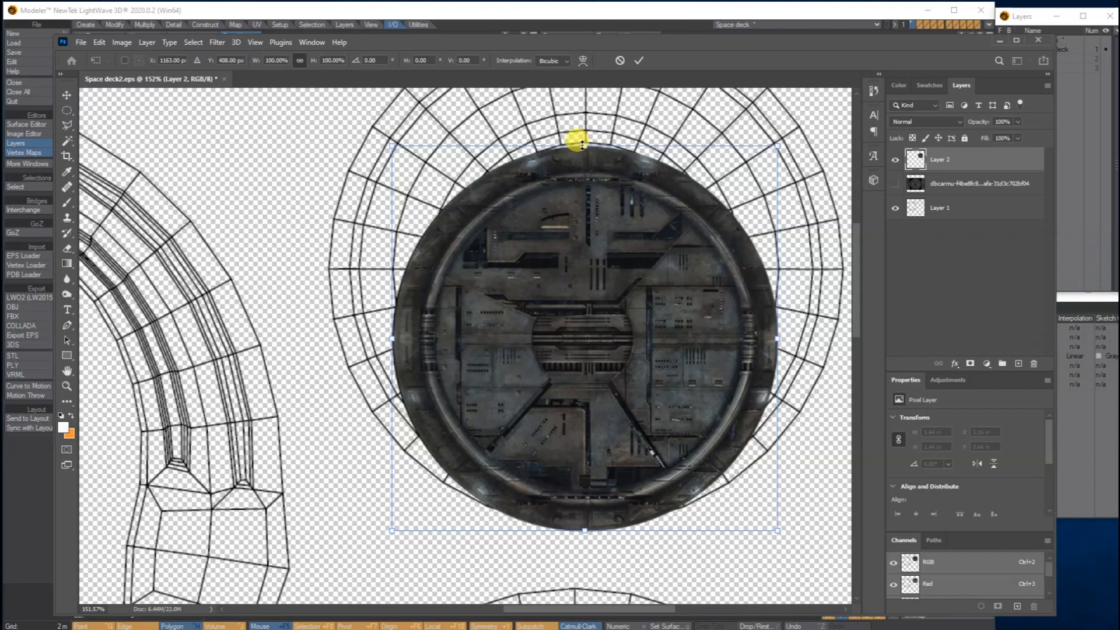
drag(582, 142, 583, 138)
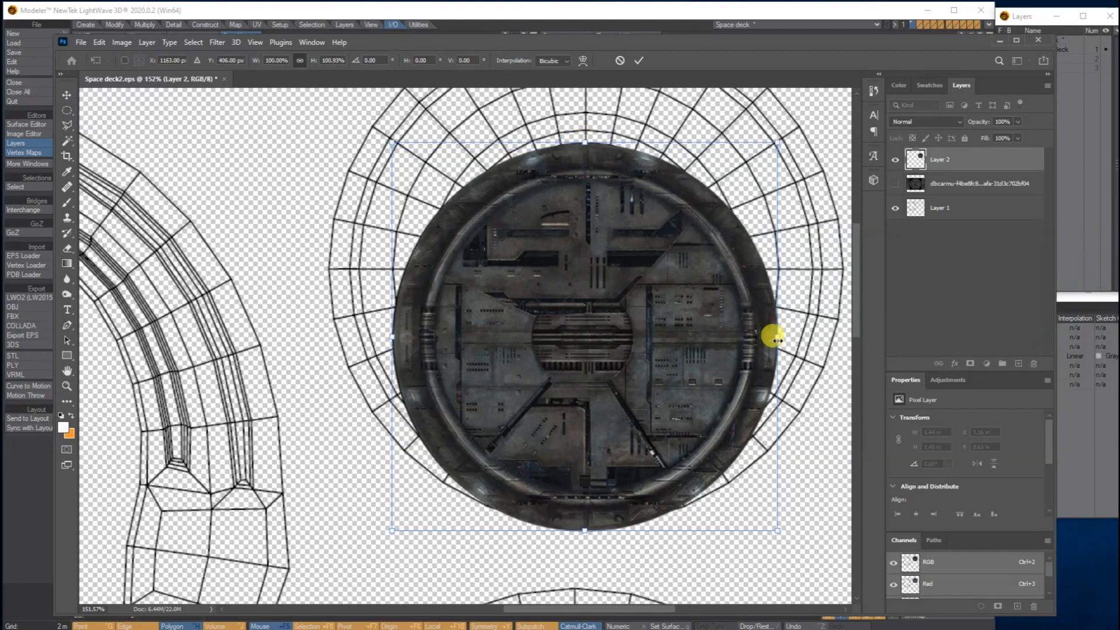
drag(776, 334, 739, 333)
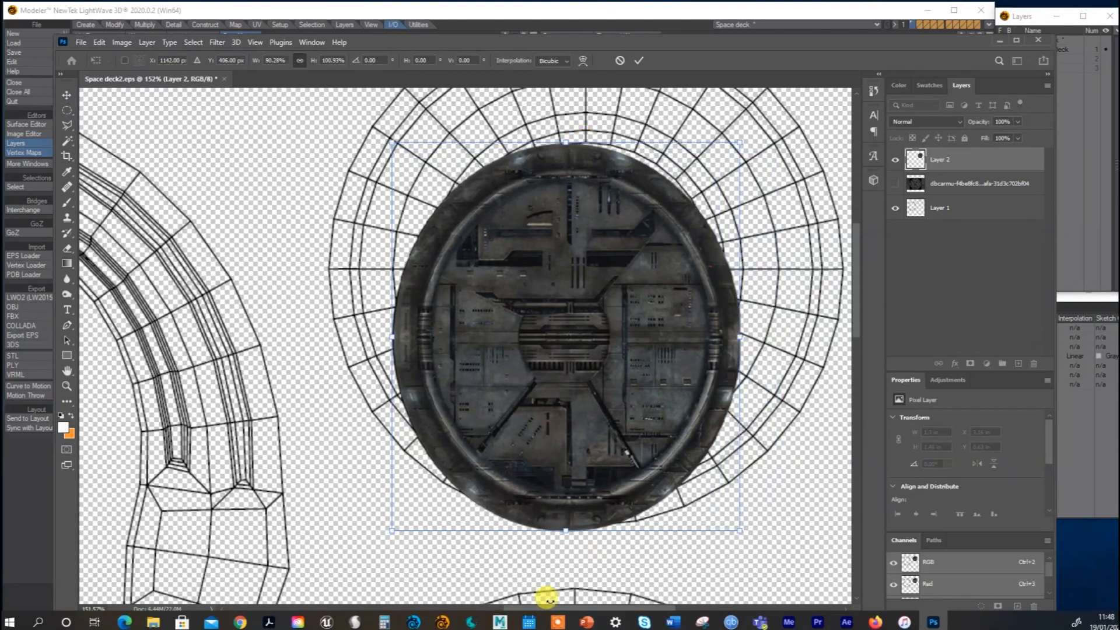
drag(565, 532, 569, 398)
drag(740, 270, 710, 252)
drag(394, 267, 459, 259)
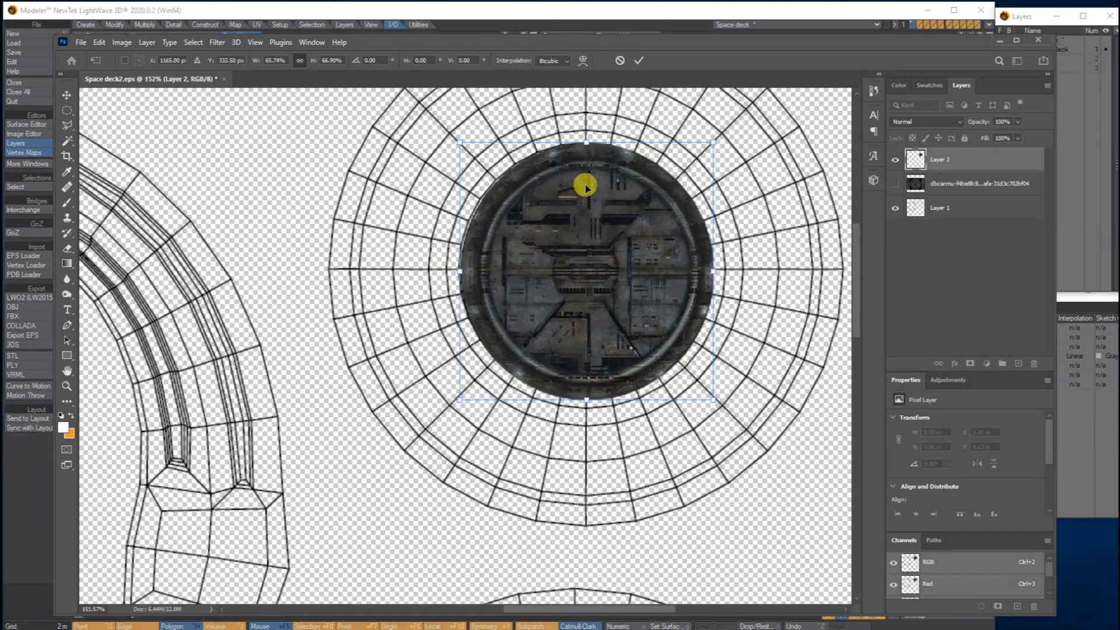
drag(584, 144, 585, 144)
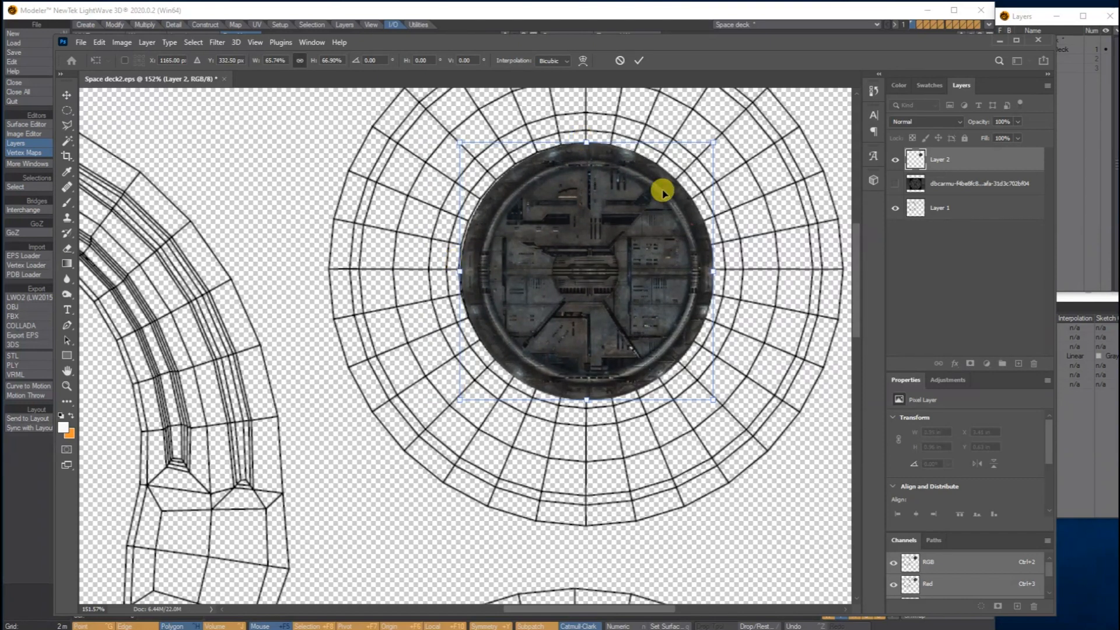
mouse_move(714, 271)
mouse_down()
mouse_move(712, 258)
mouse_move(714, 267)
mouse_up()
drag(589, 396, 589, 396)
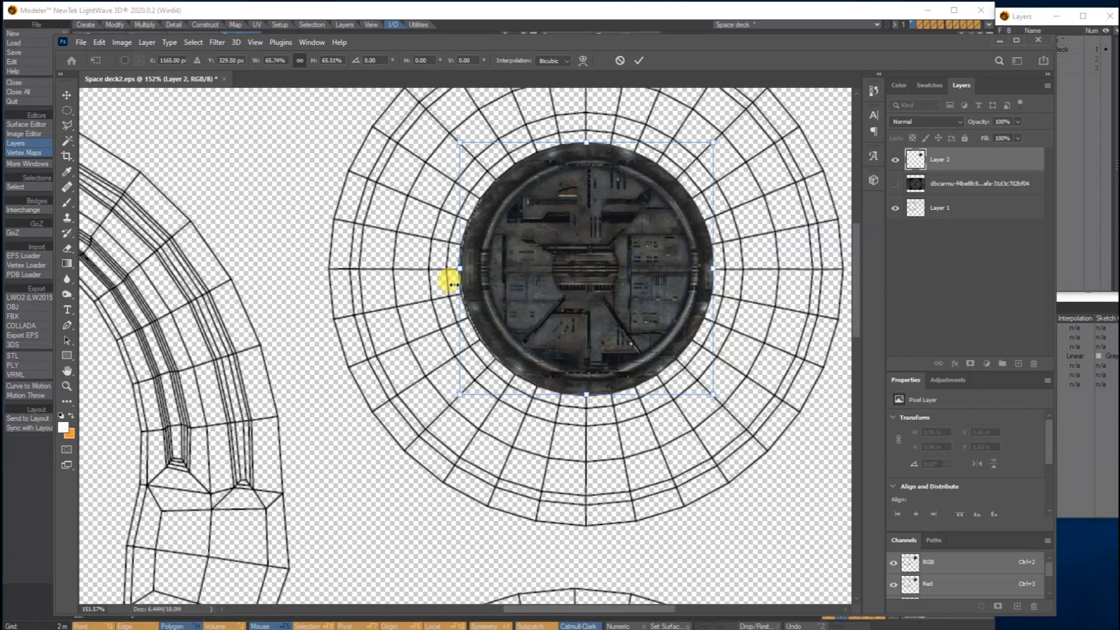
key(Return)
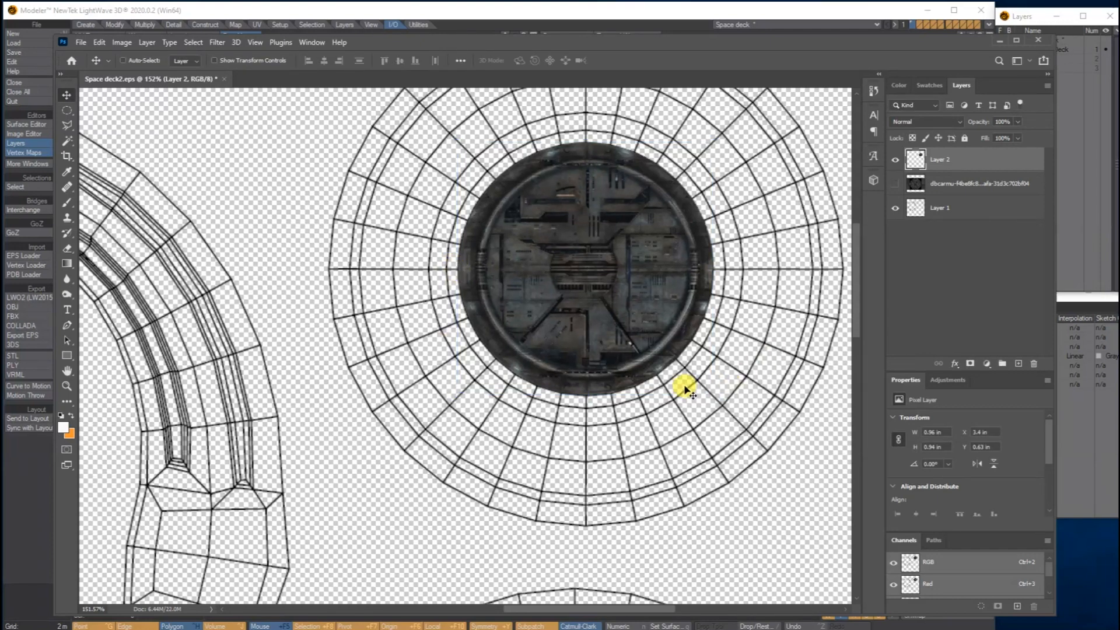
- Compare the UV layout with the deck model, then place the dark metal panel texture with blue lights at 5 by 5 in
key(ctrl+minus)
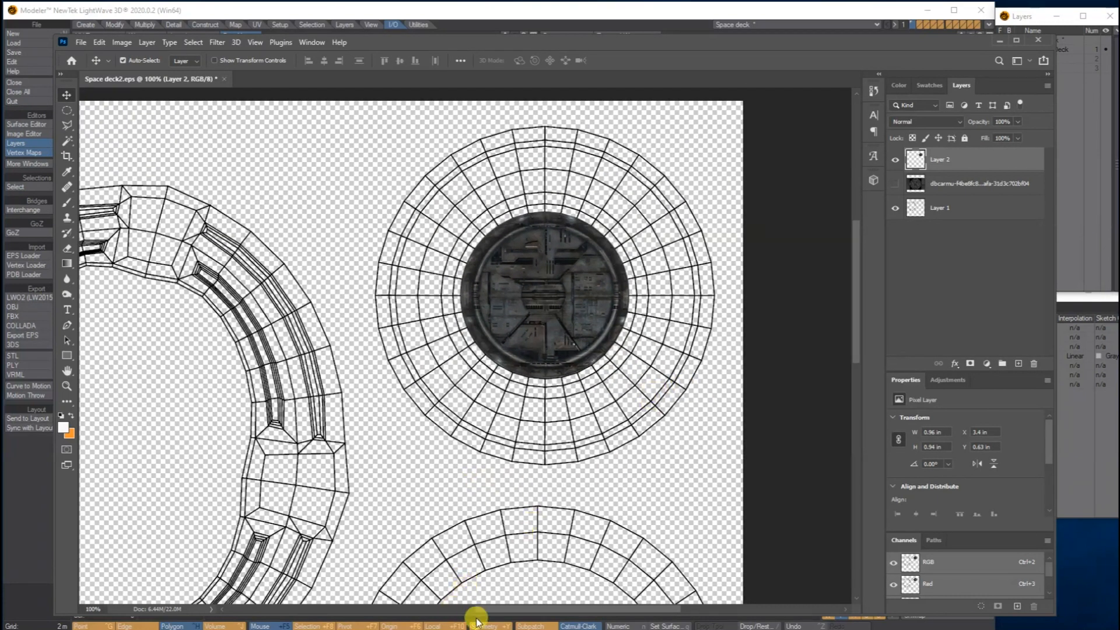
scroll(461, 604, left, 5)
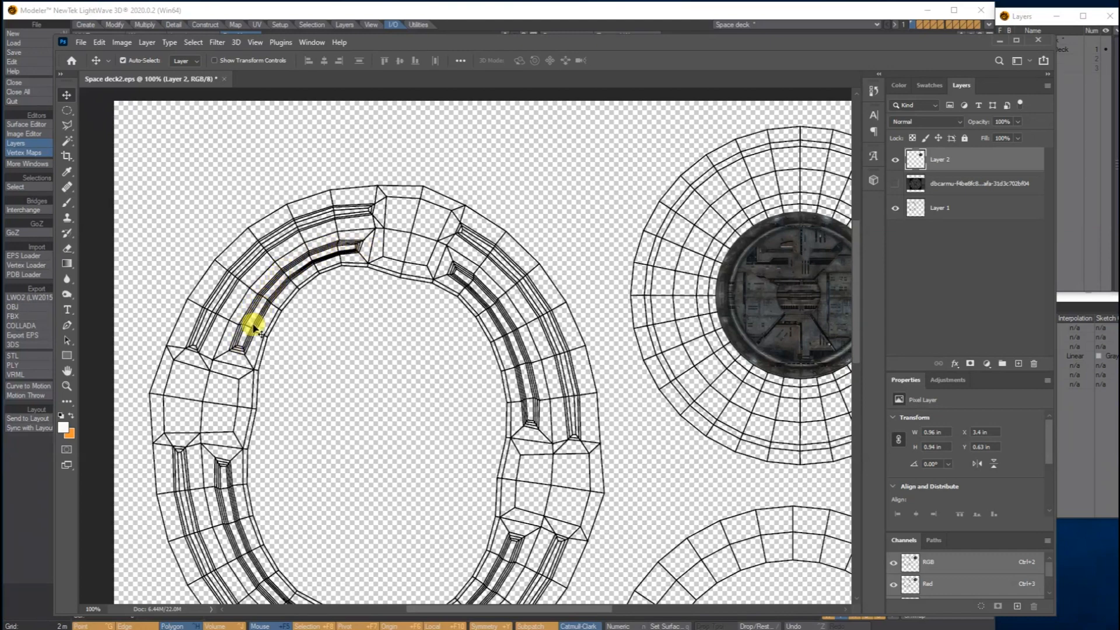
drag(395, 40, 379, 287)
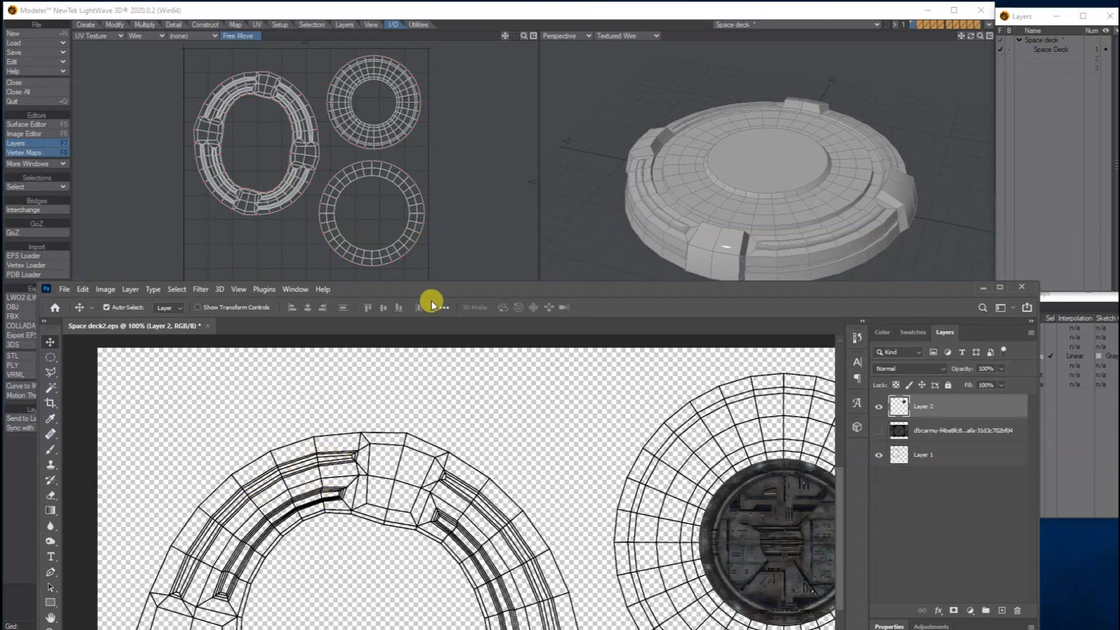
drag(423, 295, 394, 18)
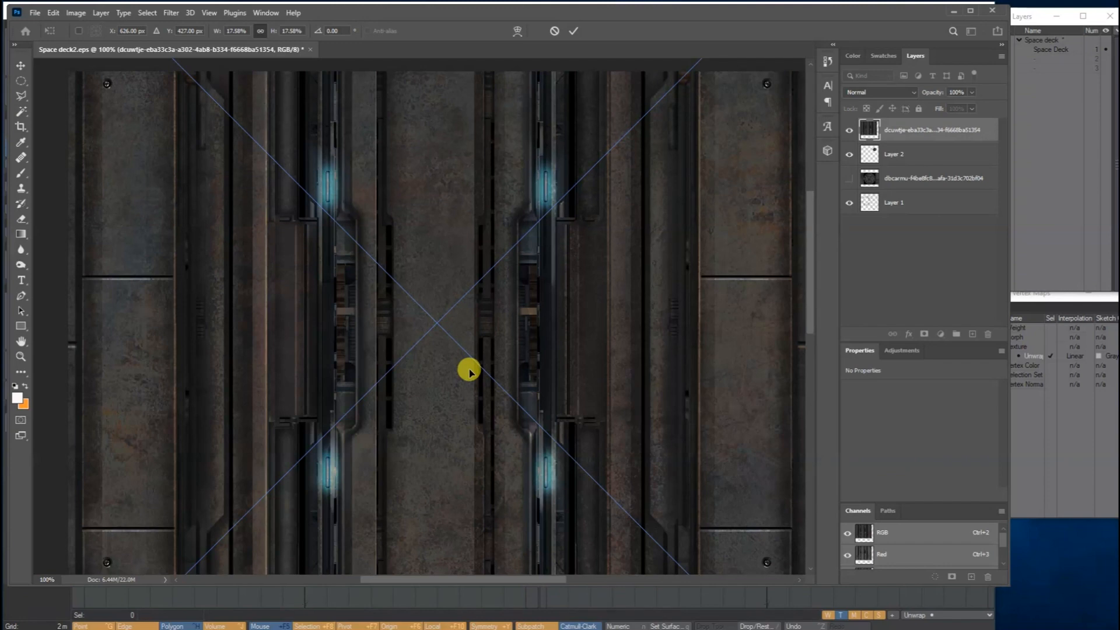
key(ctrl+minus)
key(ctrl+minus)
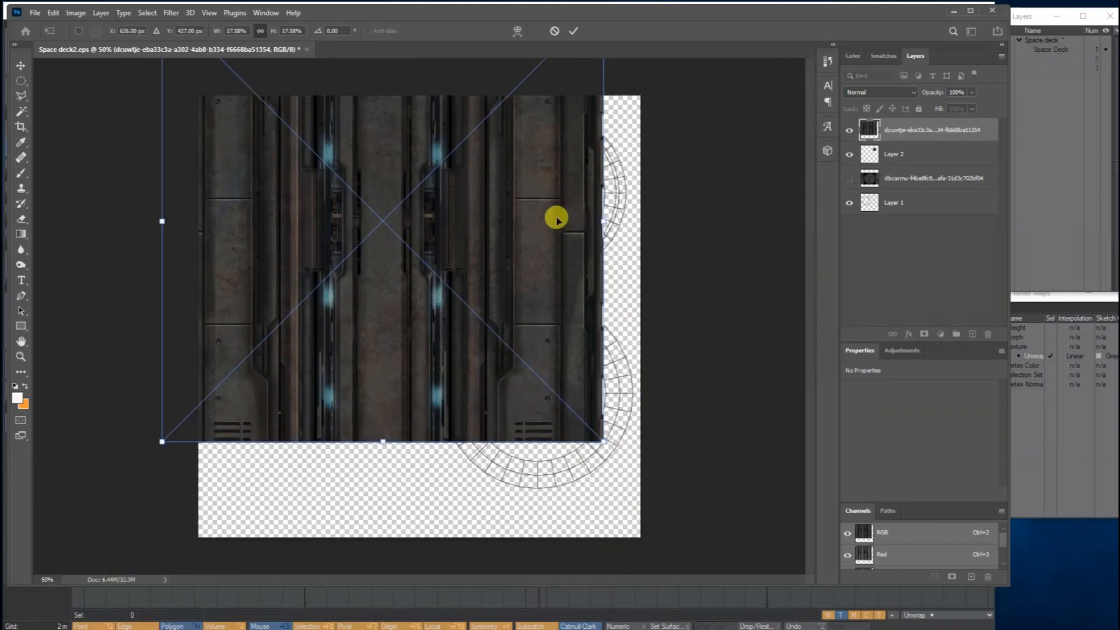
drag(513, 203, 544, 267)
key(Return)
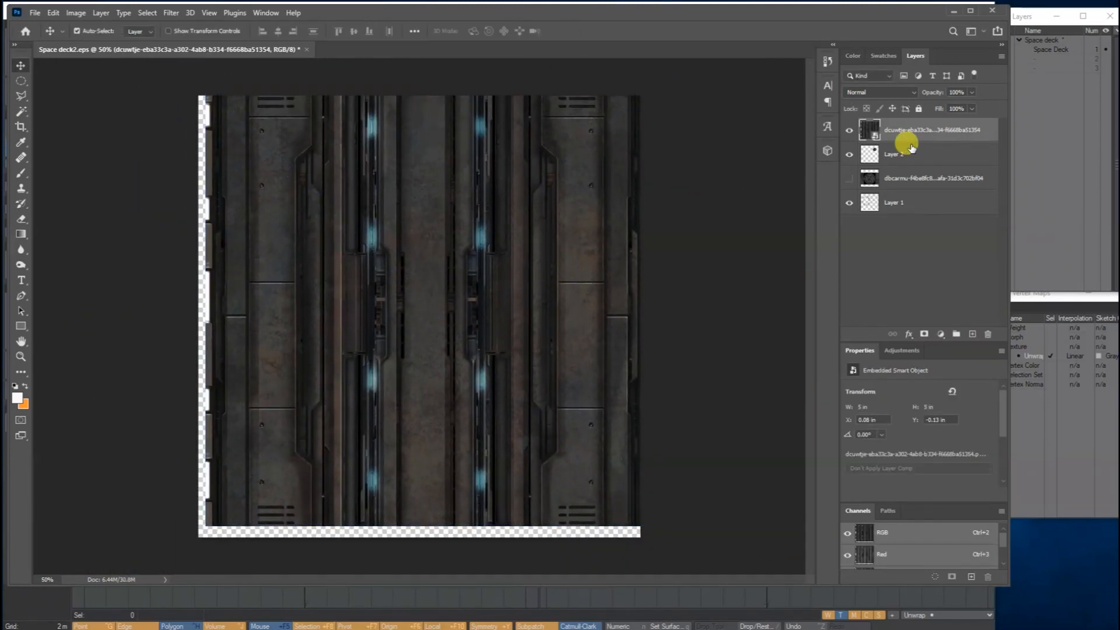
- Rasterize the placed metal panel layer and move it to X 0 in, Y 0.5 in
right_click(906, 128)
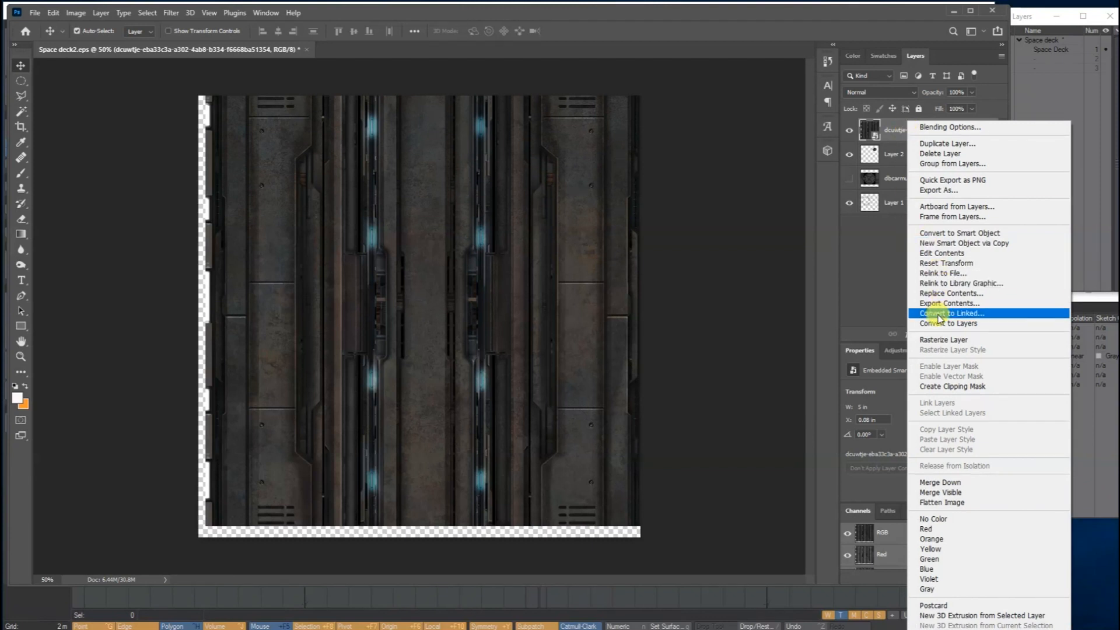
click(936, 339)
drag(434, 127, 416, 183)
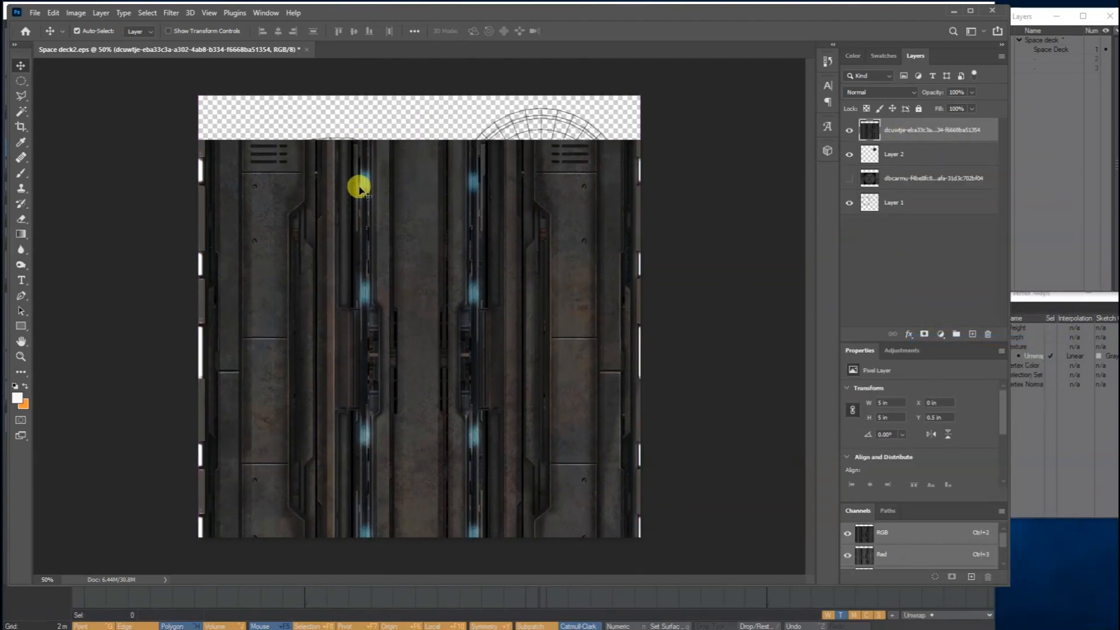
- Copy a narrow vertical strip containing two blue lights, about 0.1 by 1.92 in, from the panel texture to a new layer
click(21, 356)
drag(358, 178, 400, 155)
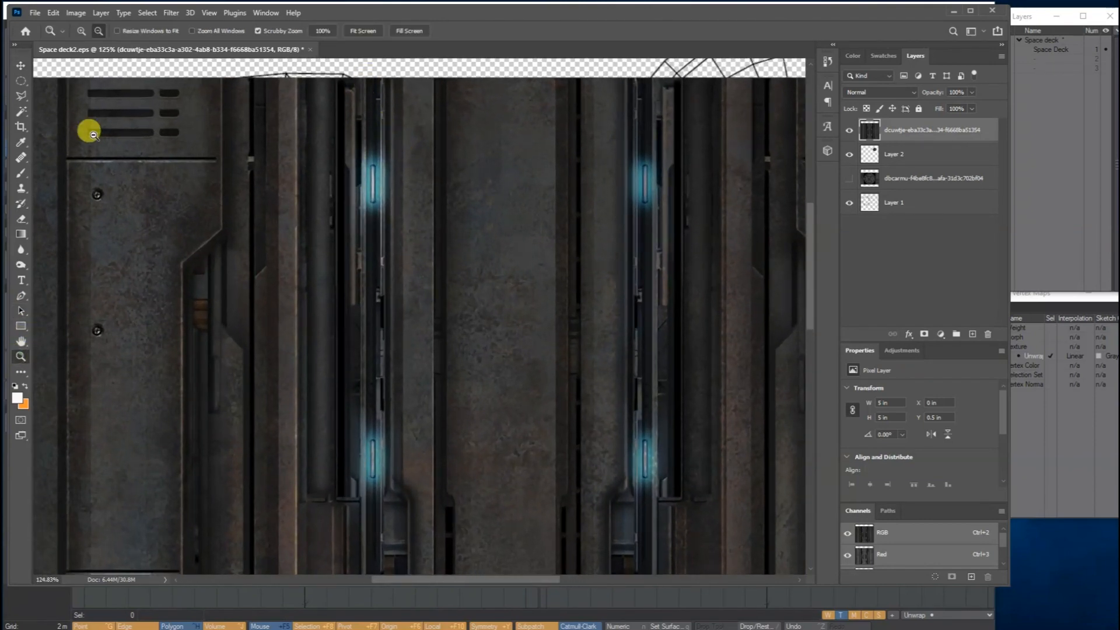
click(21, 80)
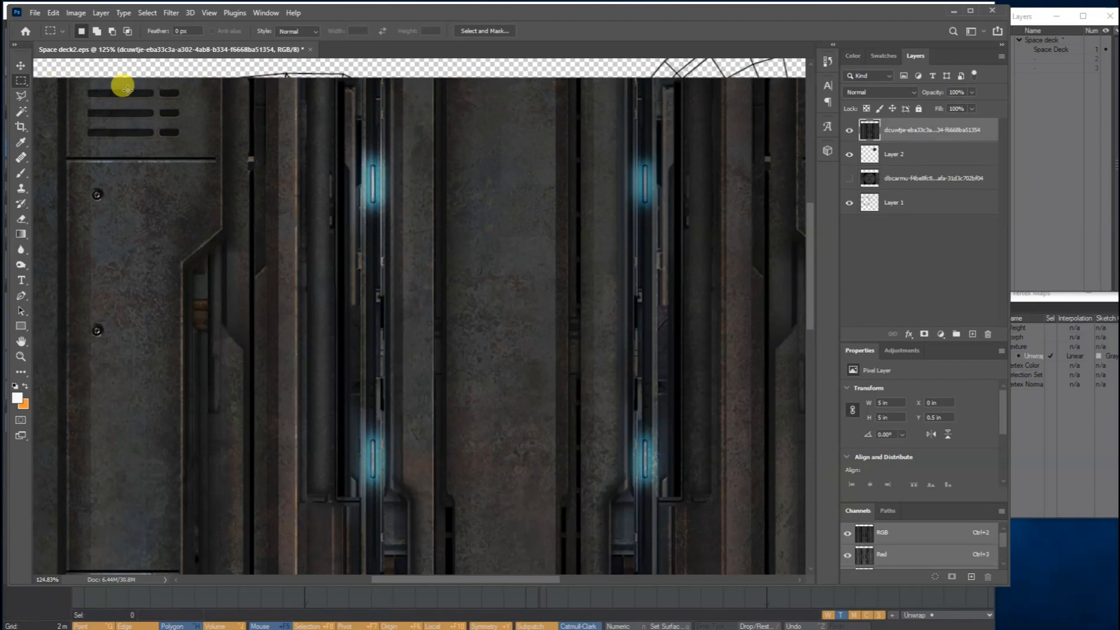
drag(363, 77, 383, 497)
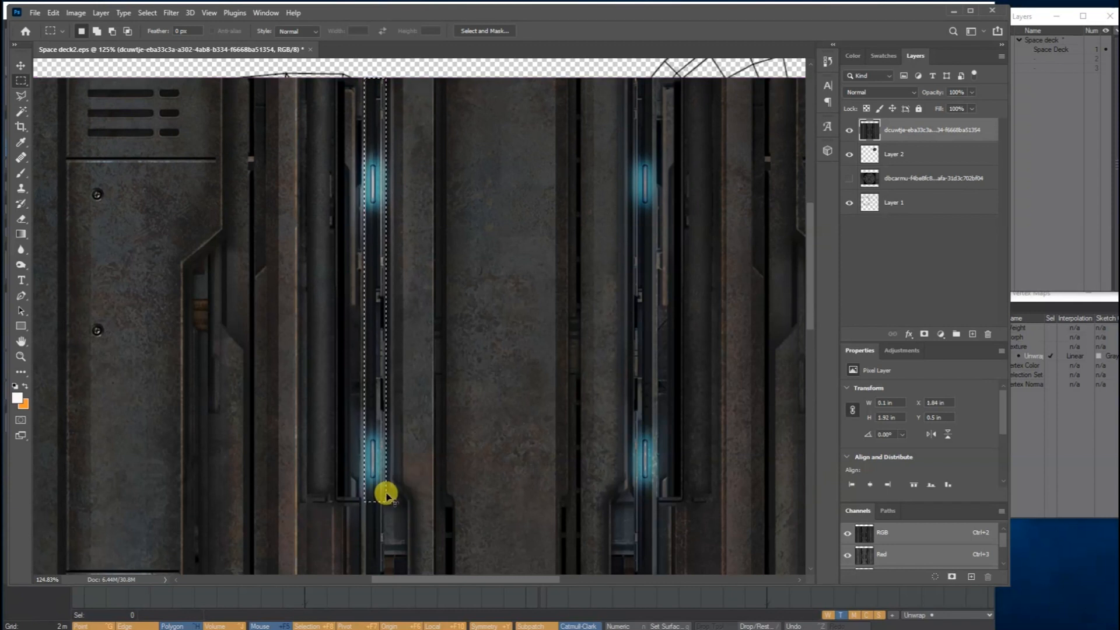
key(ctrl+j)
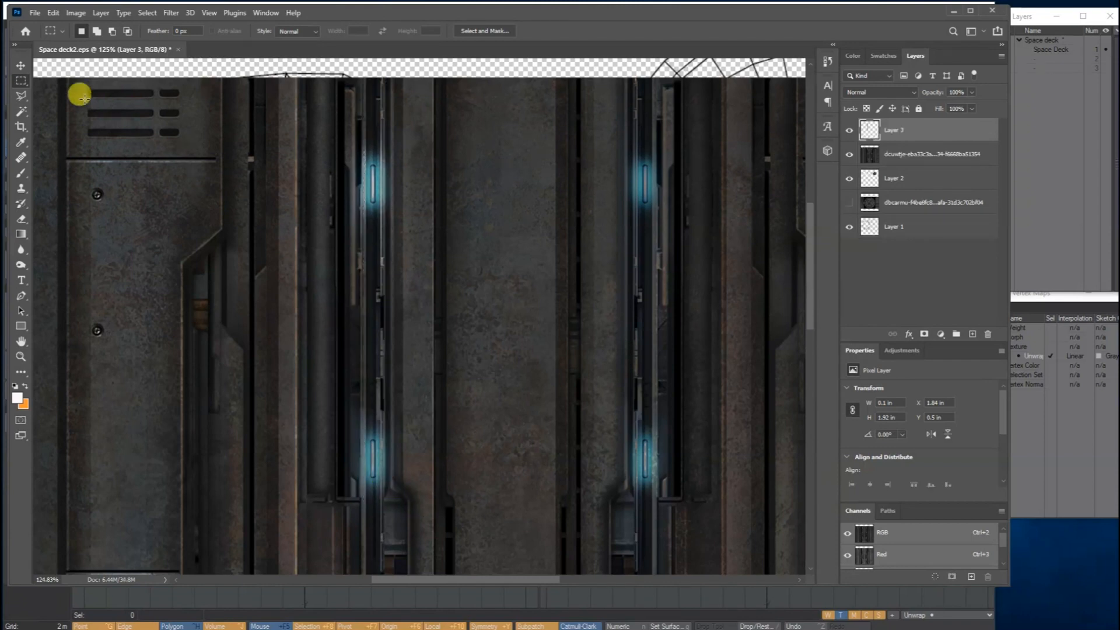
- Hide the metal panel texture and move the copied light strip to the upper-left part of the oval ring's UV island
click(21, 67)
drag(368, 193, 299, 168)
click(482, 132)
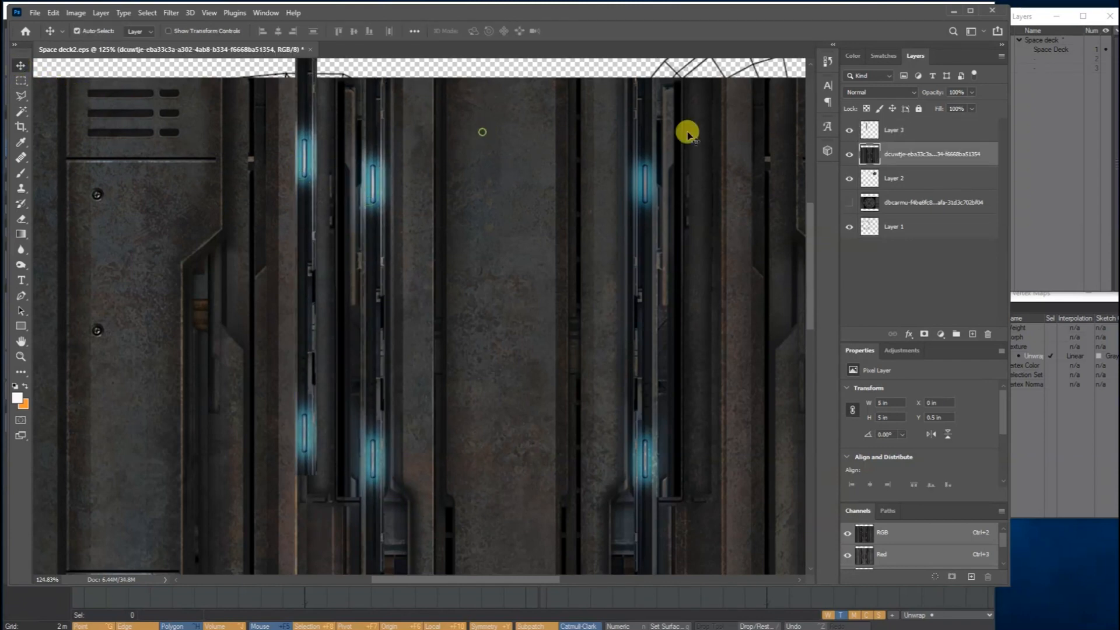
click(849, 154)
drag(301, 136, 255, 188)
drag(260, 135, 260, 150)
key(ctrl+z)
key(ctrl+z)
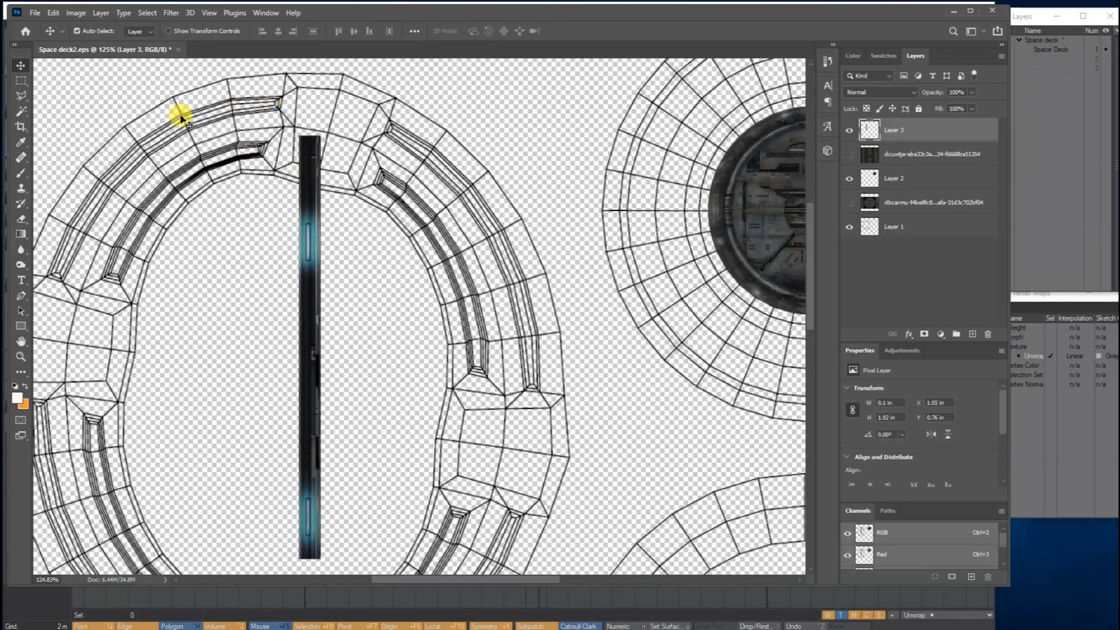
drag(309, 193, 245, 176)
- Shorten the light strip to about 63% height, rotate it about 55°, and lay it across the oval ring's upper-left outer groove
key(ctrl+t)
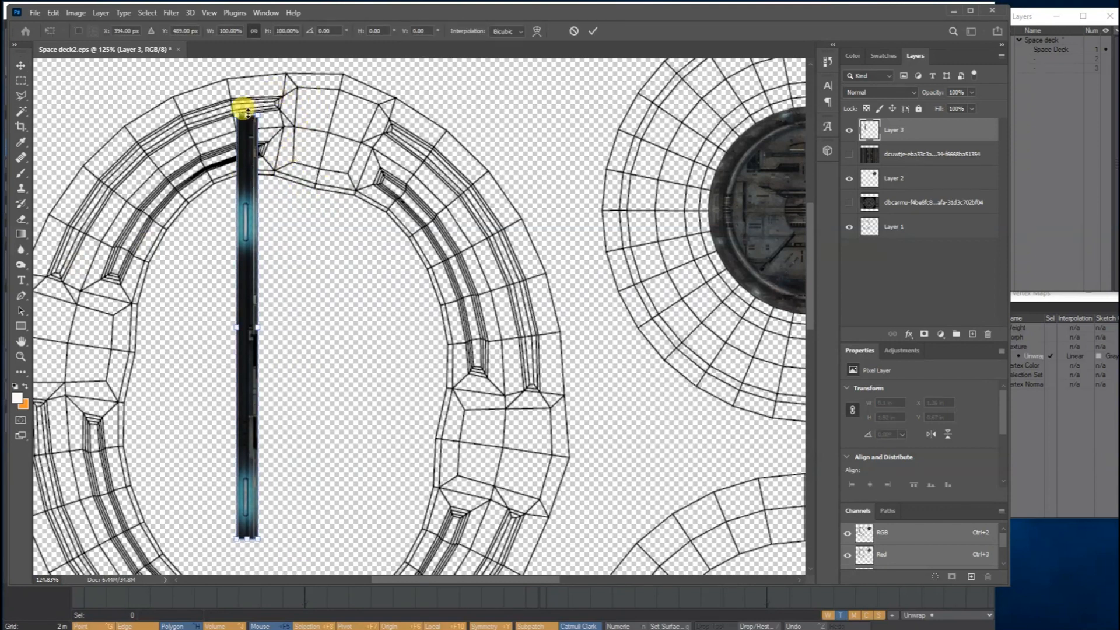
drag(282, 99, 407, 112)
drag(227, 305, 200, 186)
drag(293, 84, 210, 211)
drag(173, 257, 196, 131)
mouse_move(145, 185)
mouse_down()
mouse_move(137, 179)
mouse_move(164, 191)
mouse_up()
drag(181, 153, 173, 137)
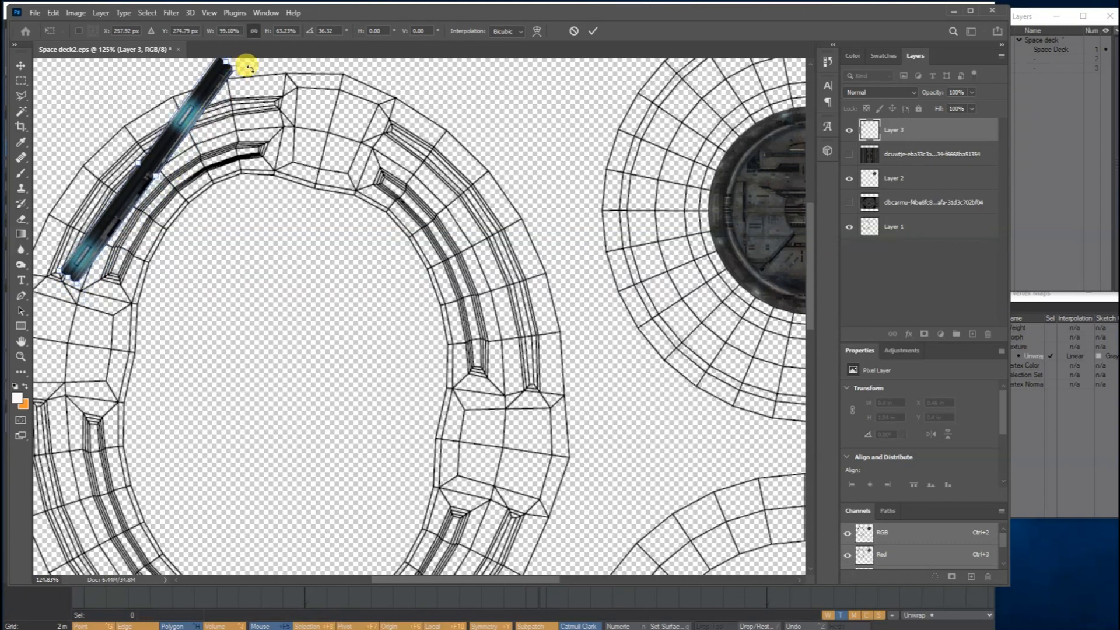
drag(244, 64, 281, 100)
drag(199, 132, 220, 117)
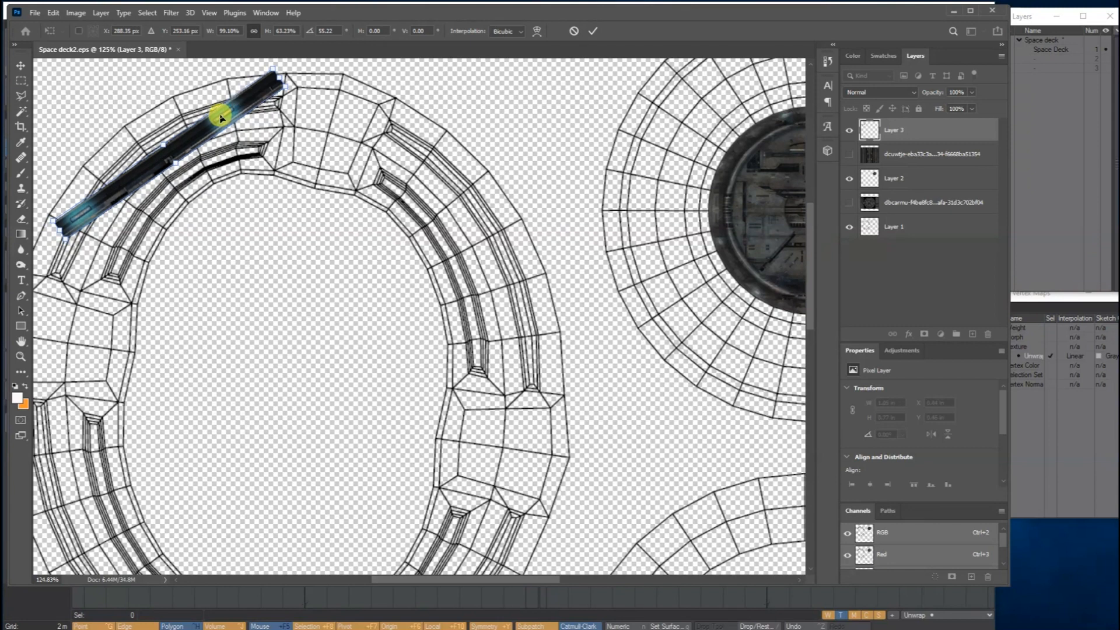
key(Return)
- Warp the light strip with a 3 x 3 grid, bending its middle outward to follow the oval ring's outer groove
click(53, 13)
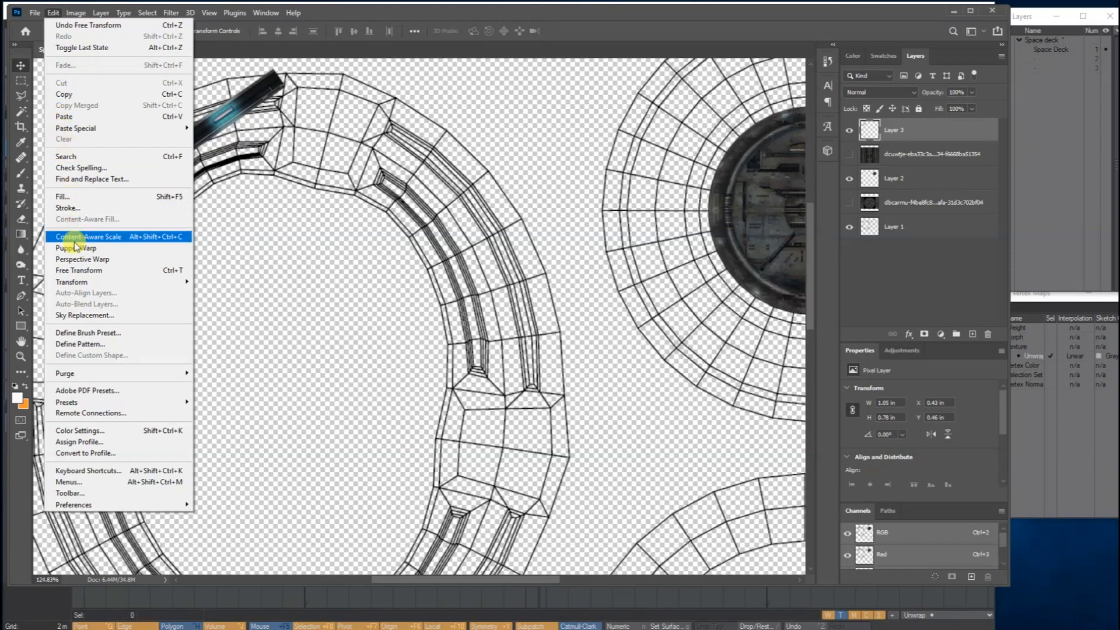
mouse_move(187, 284)
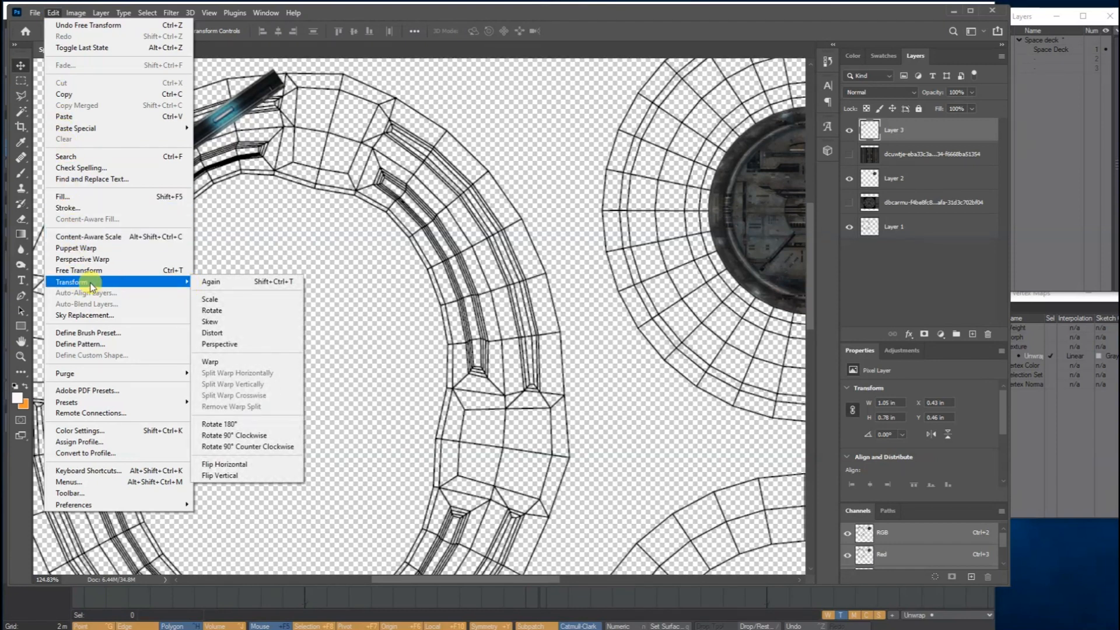
click(224, 361)
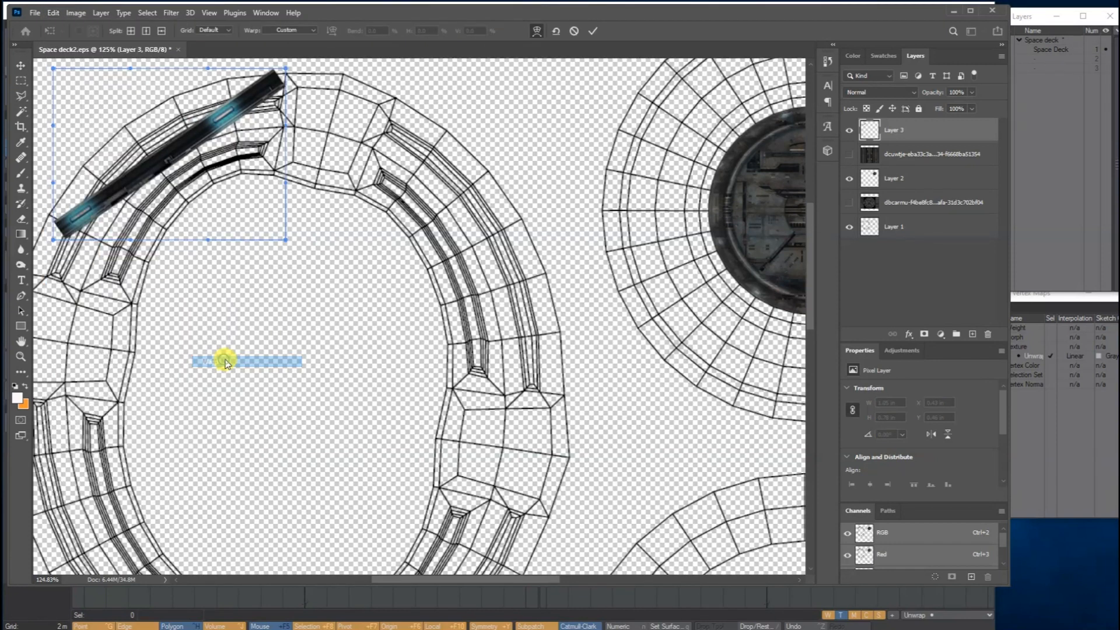
click(217, 30)
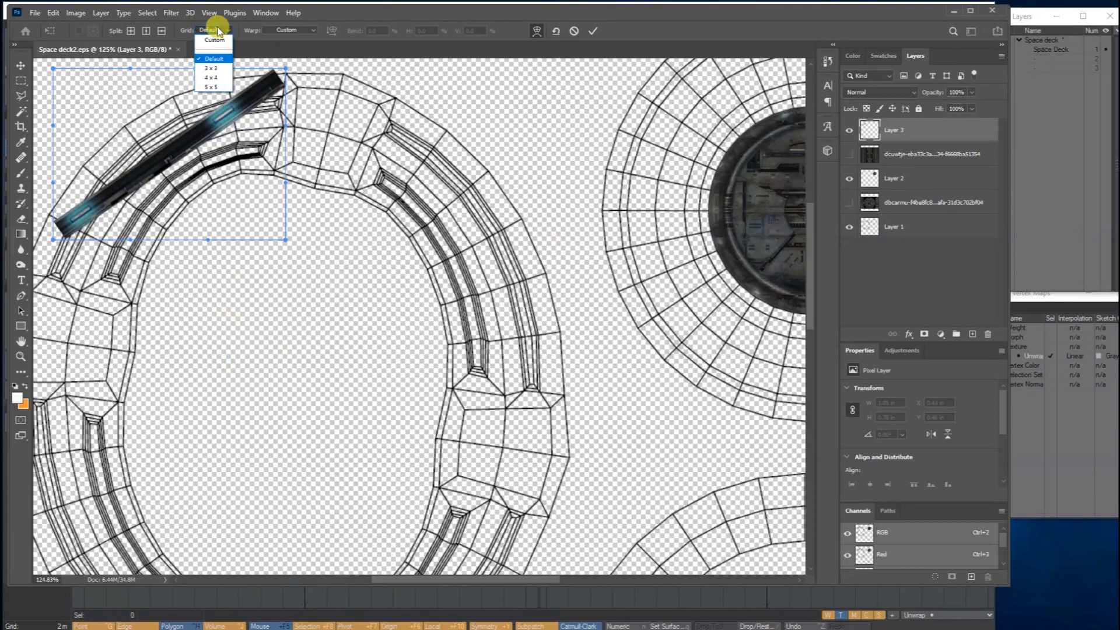
click(215, 68)
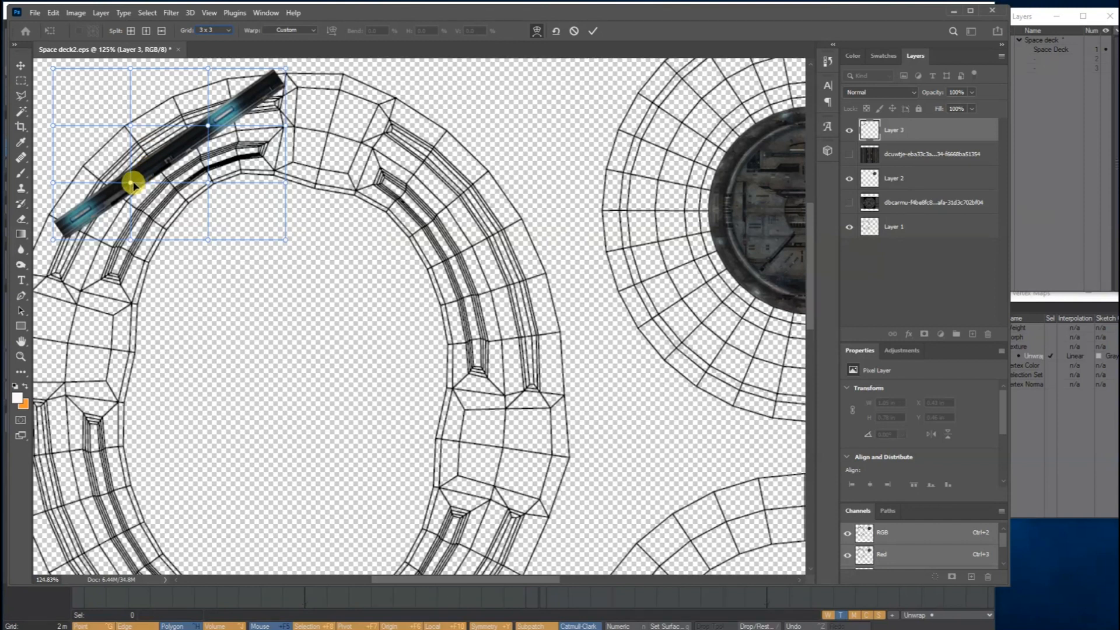
drag(129, 183, 125, 167)
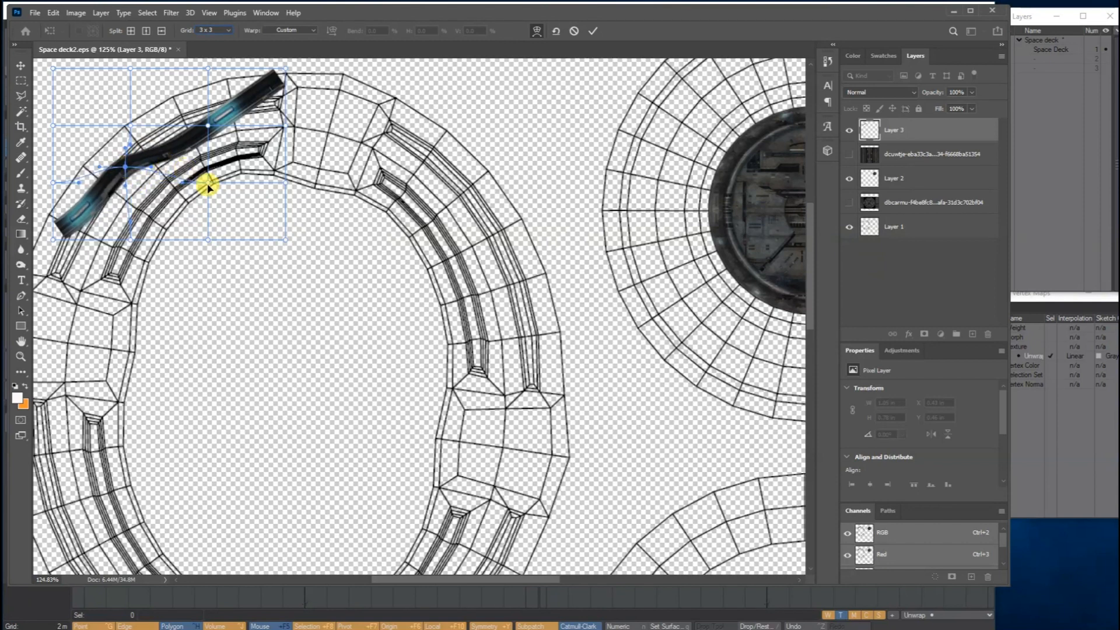
mouse_move(208, 185)
mouse_down()
mouse_move(190, 167)
mouse_move(202, 181)
mouse_up()
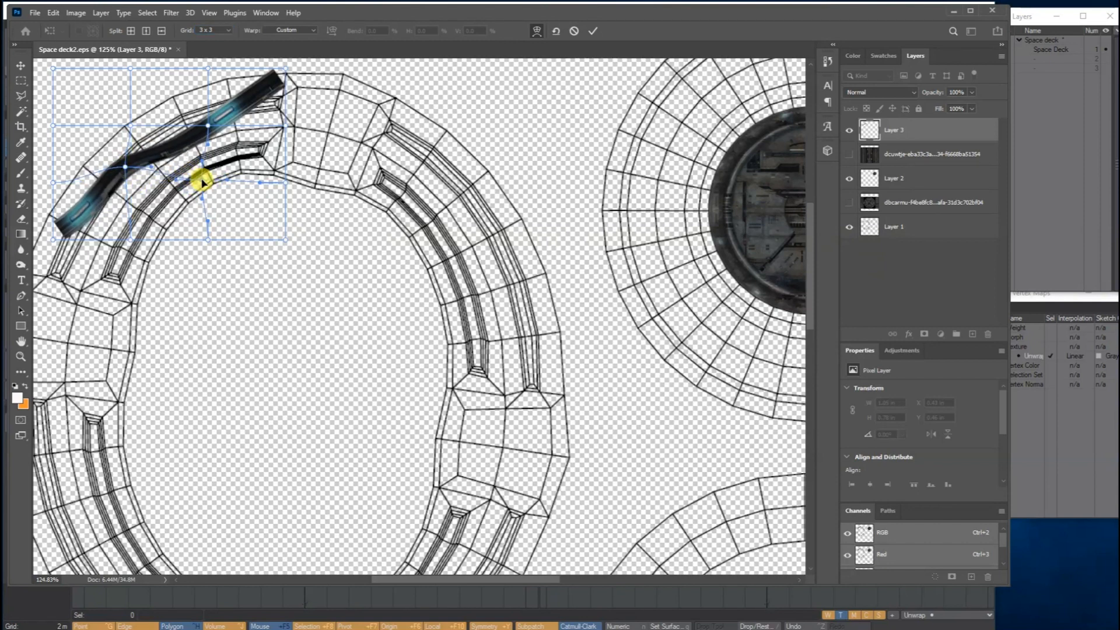
mouse_move(131, 126)
mouse_down()
mouse_move(125, 110)
mouse_move(125, 119)
mouse_up()
click(207, 124)
mouse_move(207, 124)
mouse_down()
mouse_move(200, 113)
mouse_move(209, 131)
mouse_up()
click(198, 178)
drag(129, 122, 119, 114)
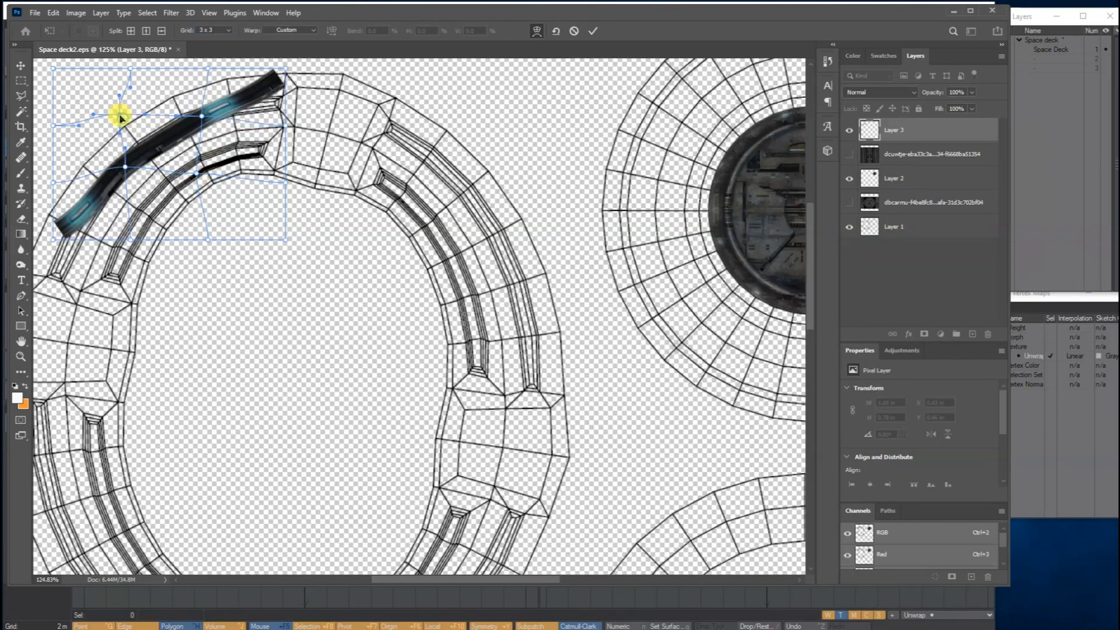
click(127, 69)
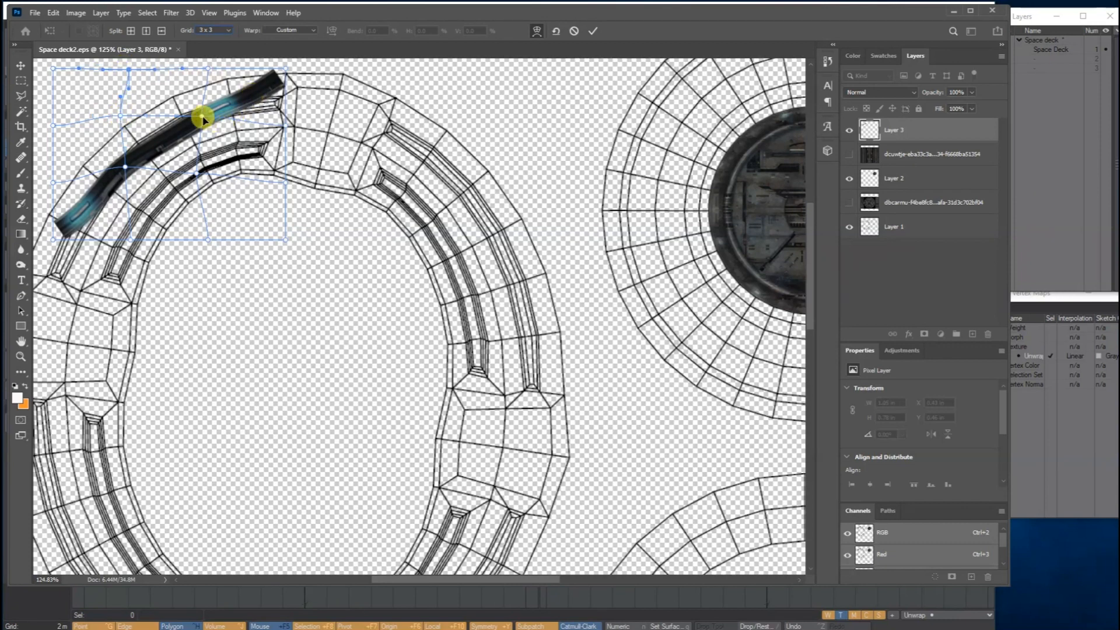
- Bend the light strip's upper end down so that it follows the groove to its end near the ring's top segment
drag(200, 117, 231, 115)
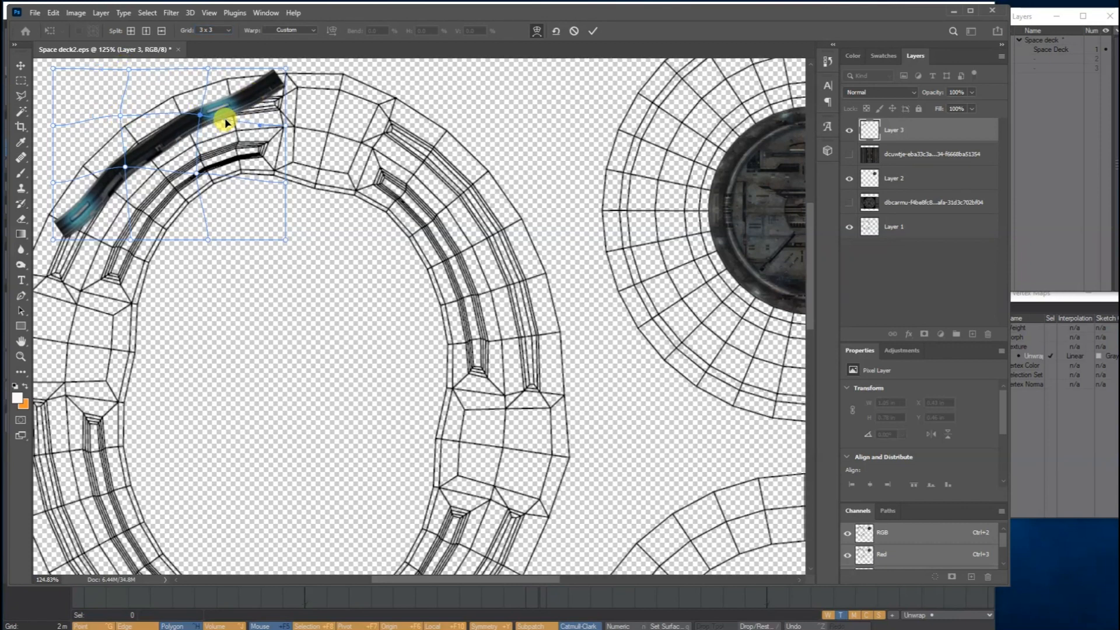
drag(288, 69, 287, 90)
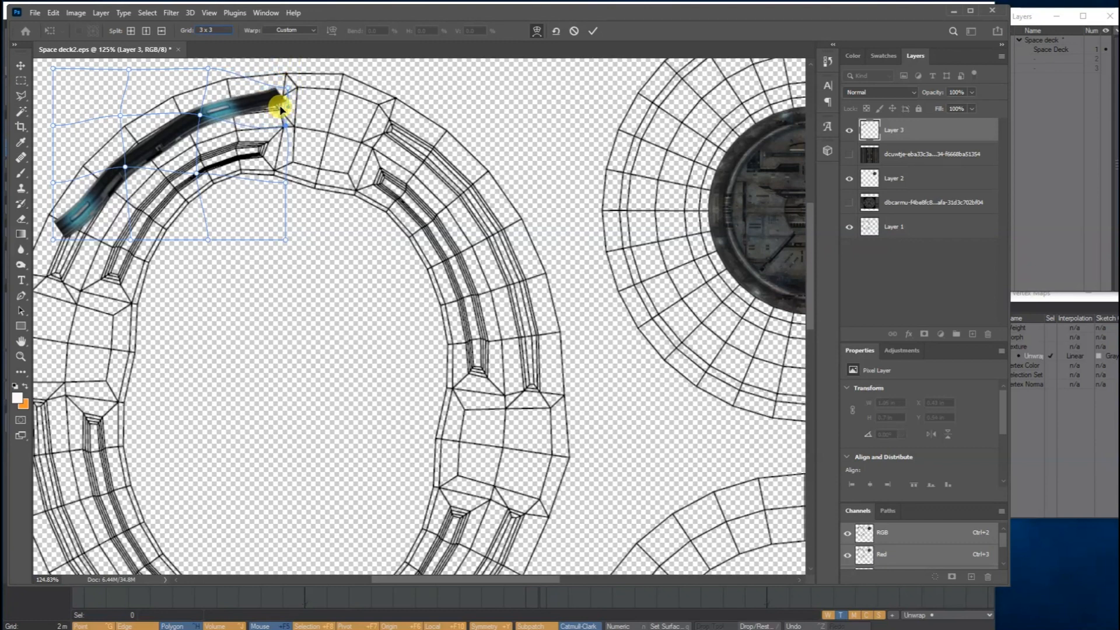
drag(287, 126, 278, 132)
drag(287, 90, 206, 130)
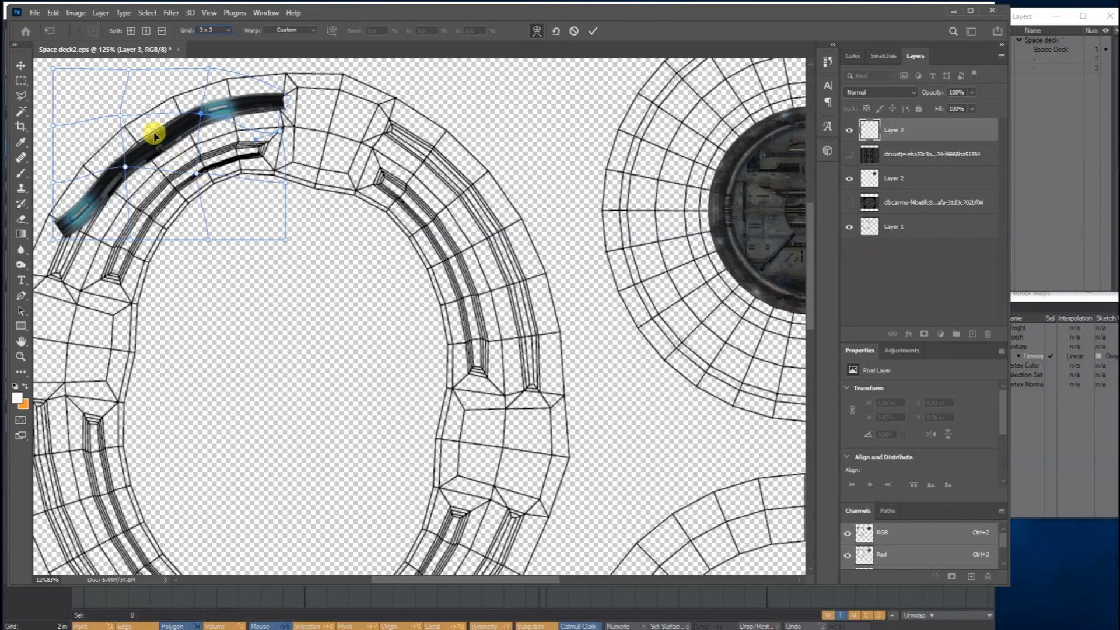
- Refine the warp of the strip's middle and lower end along the groove and apply it at about 1.02 by 0.66 in
drag(144, 117, 146, 114)
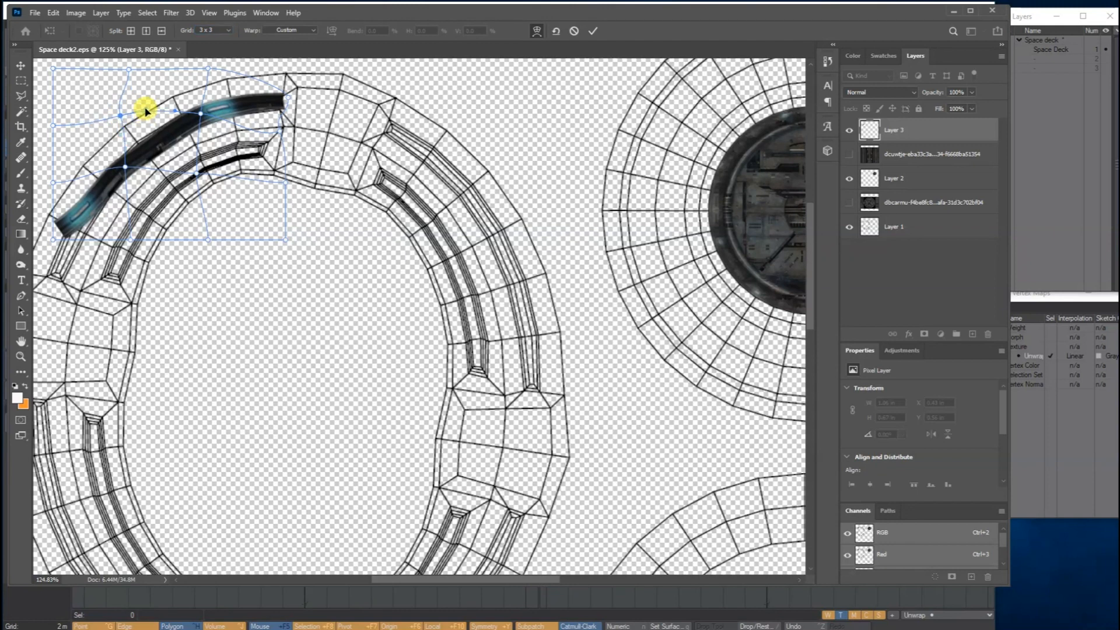
drag(196, 173, 190, 169)
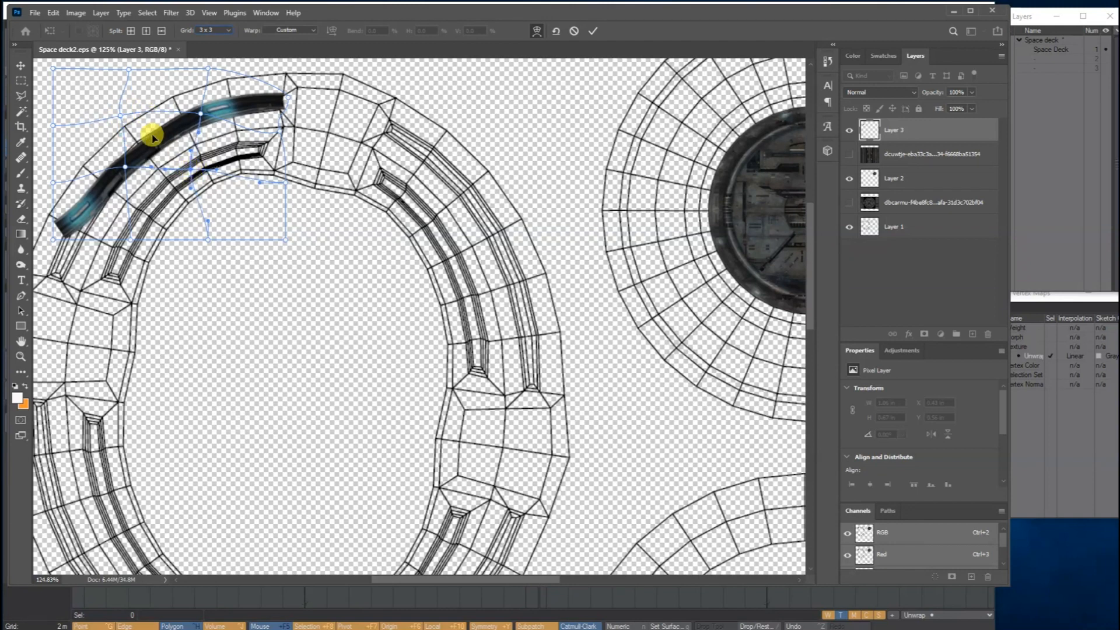
drag(145, 140, 145, 138)
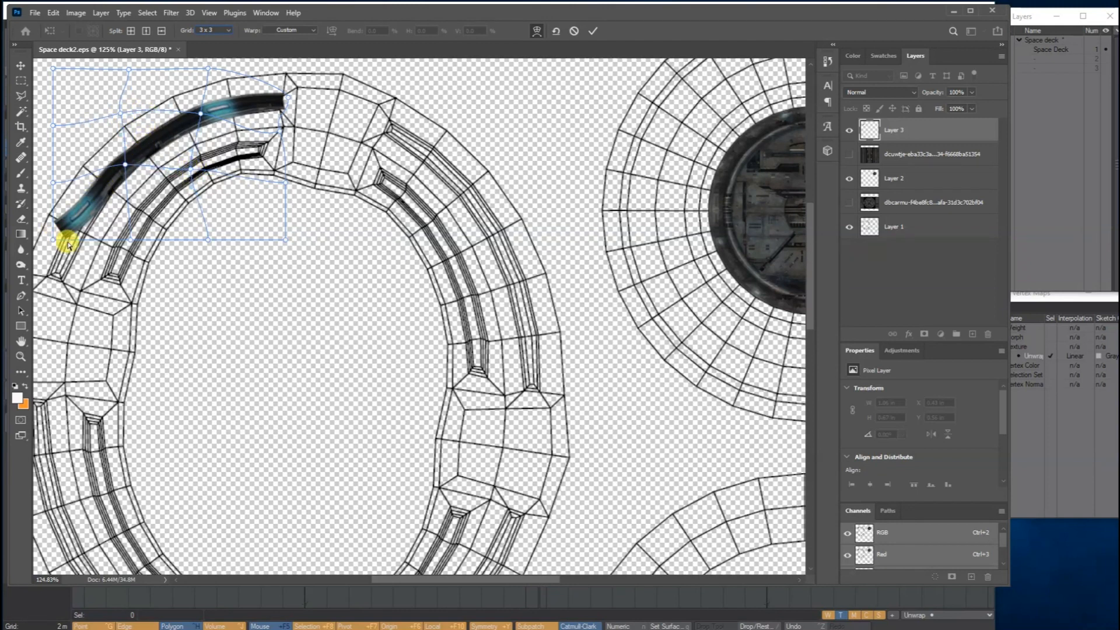
drag(55, 240, 110, 233)
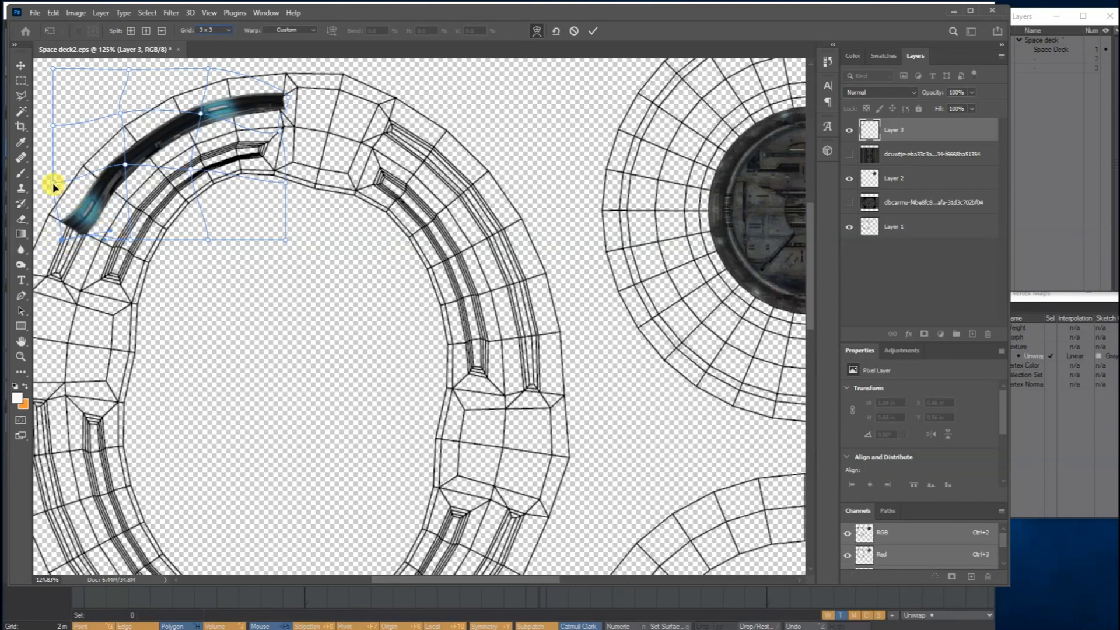
drag(51, 204, 58, 207)
click(54, 185)
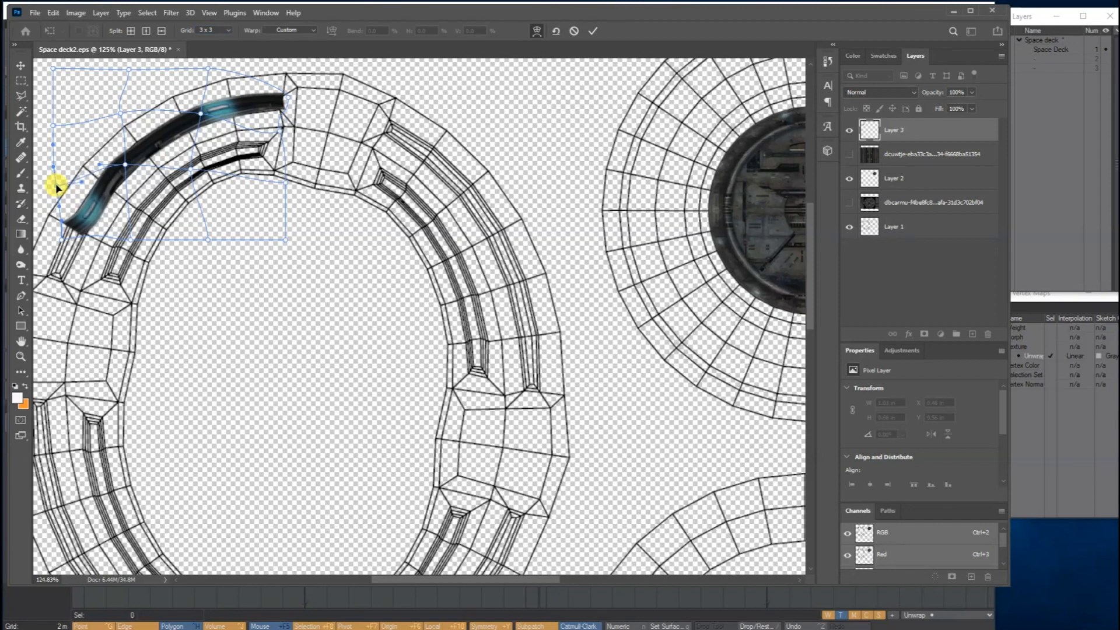
drag(95, 163, 103, 165)
drag(164, 133, 163, 124)
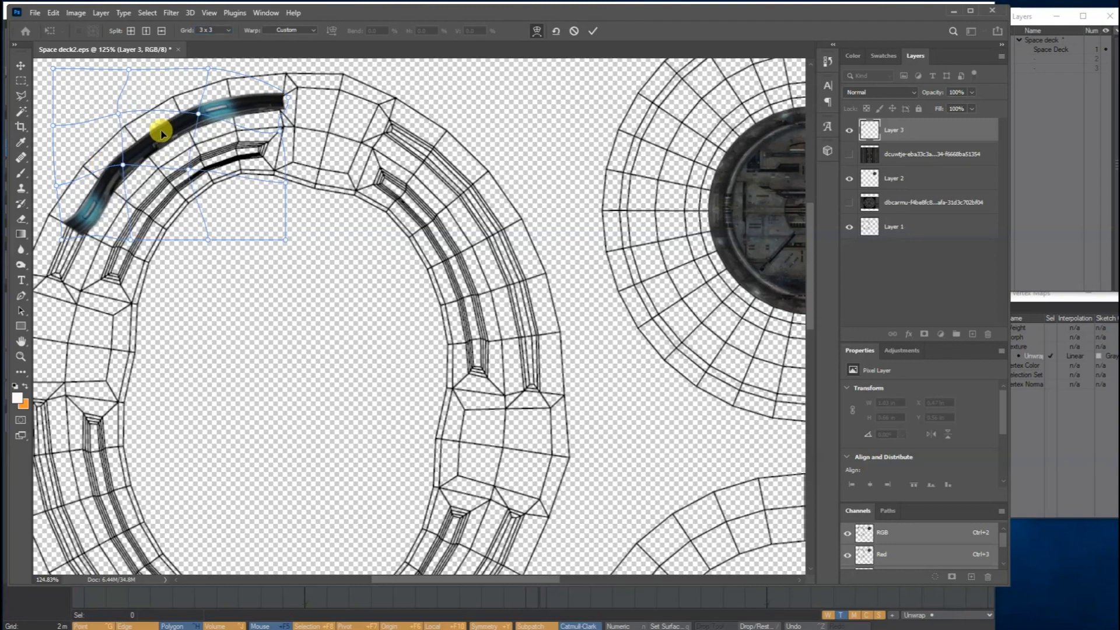
click(132, 237)
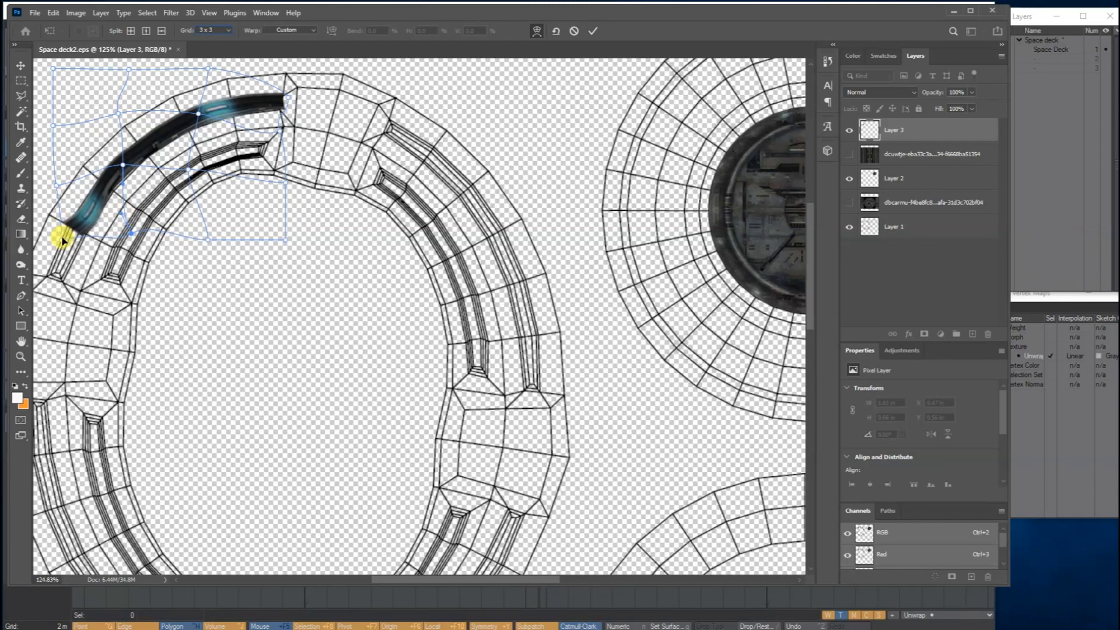
drag(59, 207, 65, 214)
drag(78, 183, 77, 186)
drag(149, 166, 147, 162)
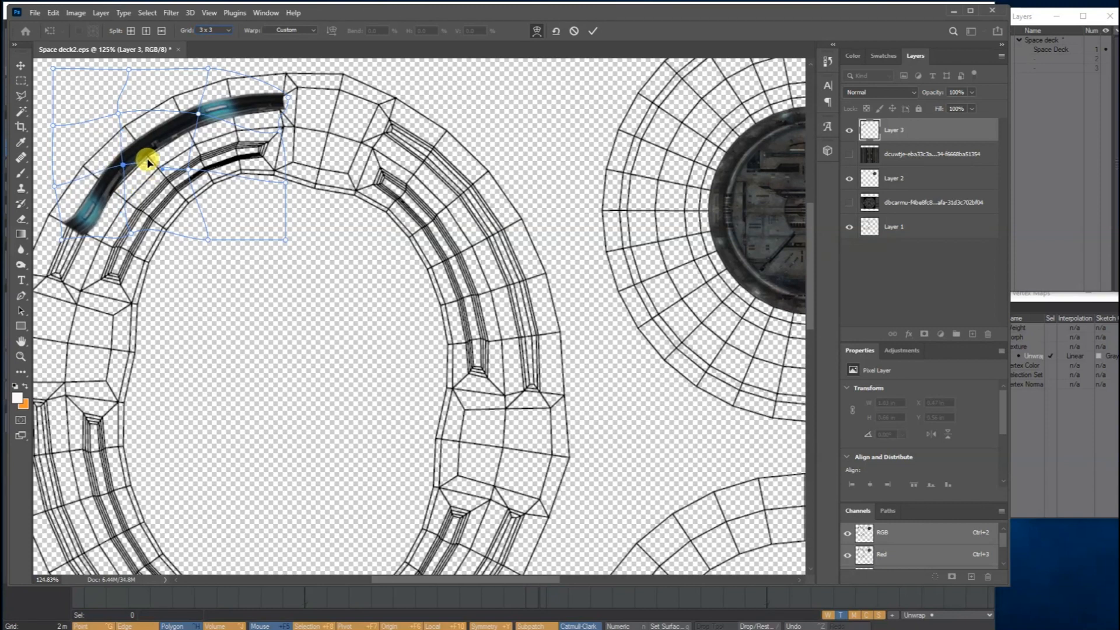
click(20, 65)
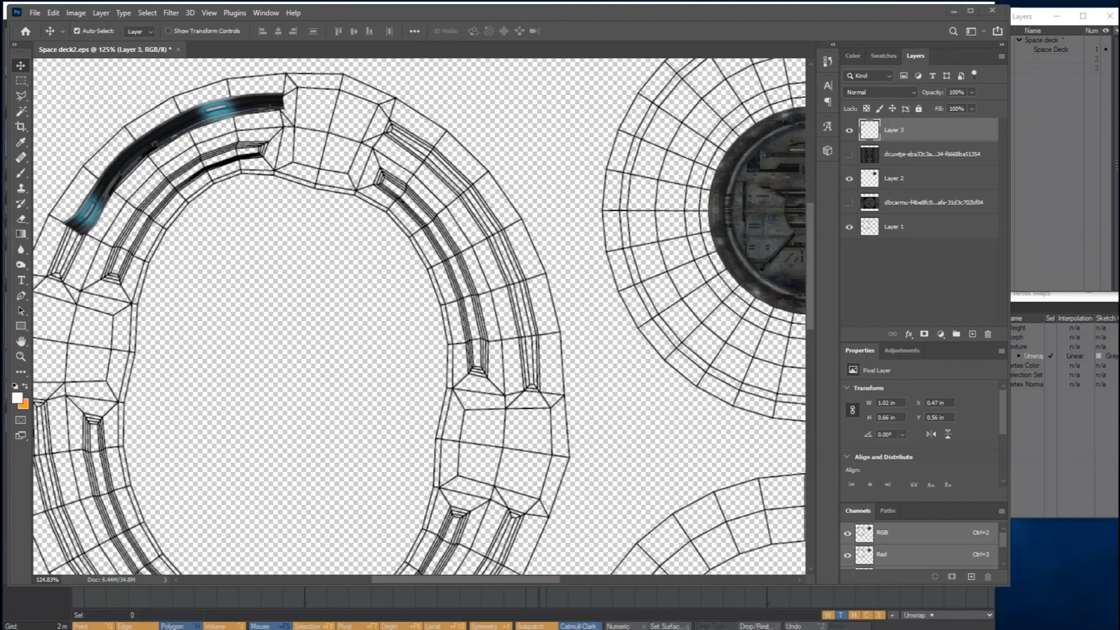
- Place the rusty metal plate texture, move it over the canvas to X 0.13 in, and rasterize its layer
drag(23, 359, 452, 341)
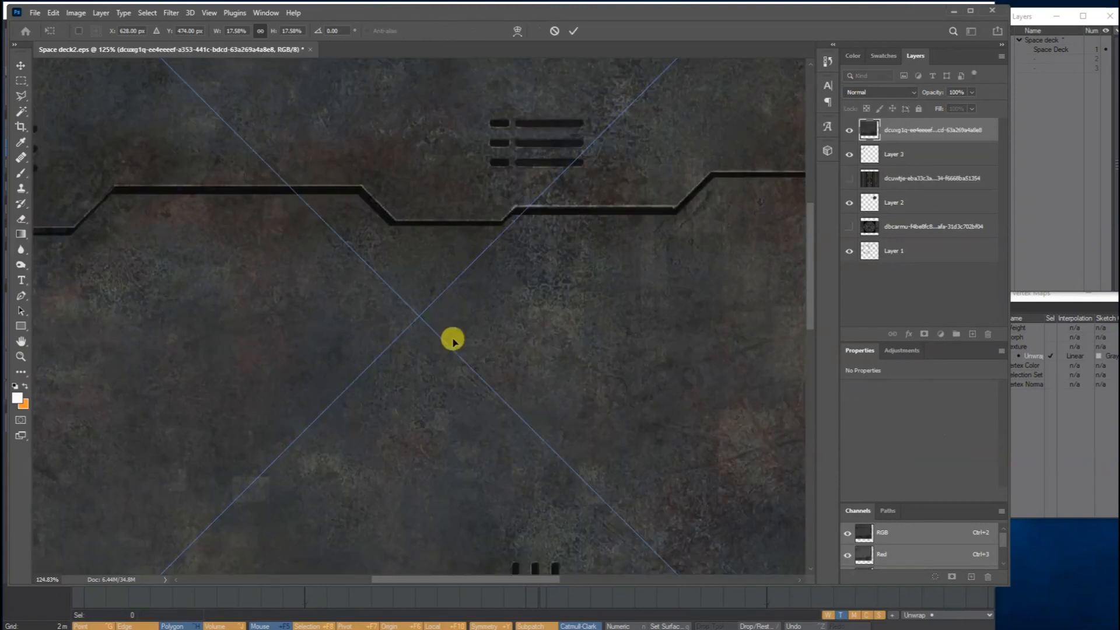
key(ctrl+minus)
key(ctrl+minus)
key(ctrl+minus)
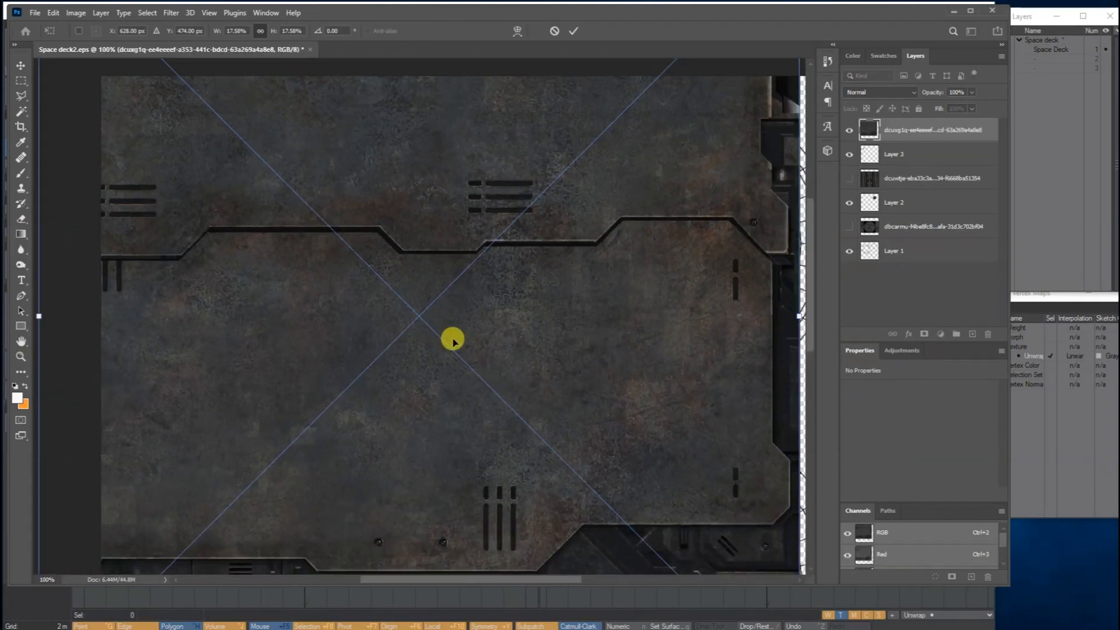
drag(394, 102, 441, 157)
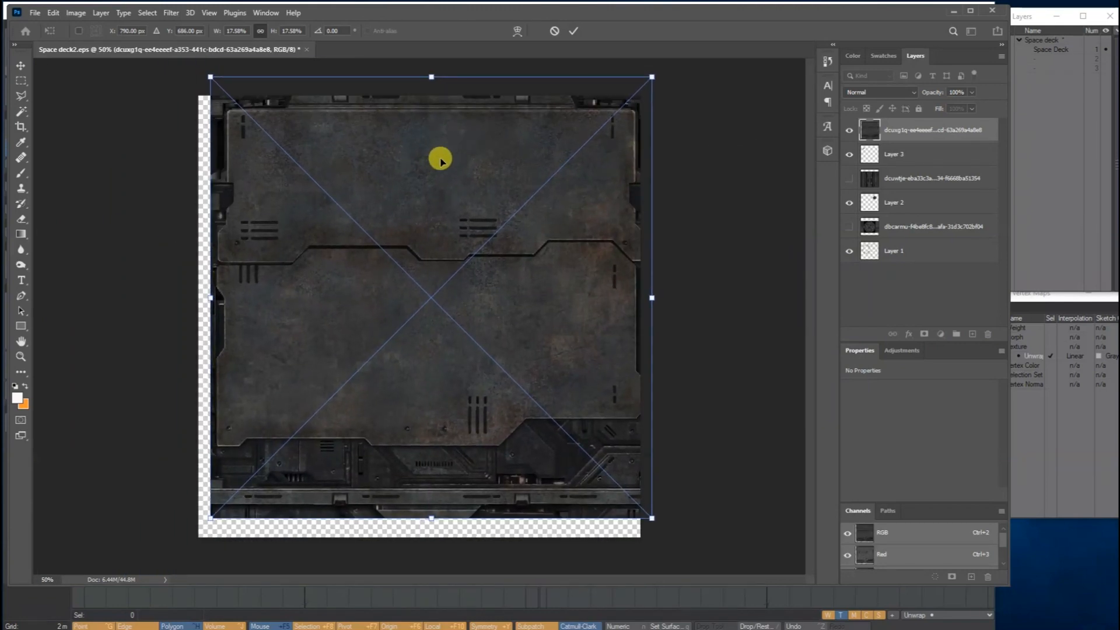
key(Return)
right_click(934, 124)
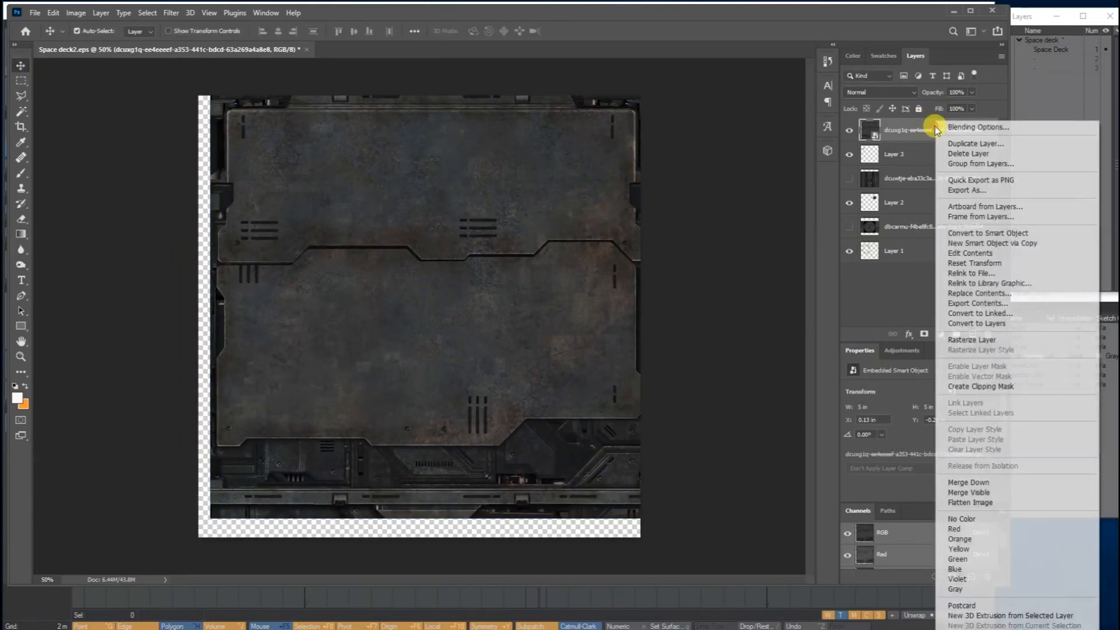
click(969, 340)
- Copy a plain rectangle about 0.95 by 1.19 in from the upper metal plate to a new layer and hide the source texture
click(21, 79)
drag(310, 129, 395, 234)
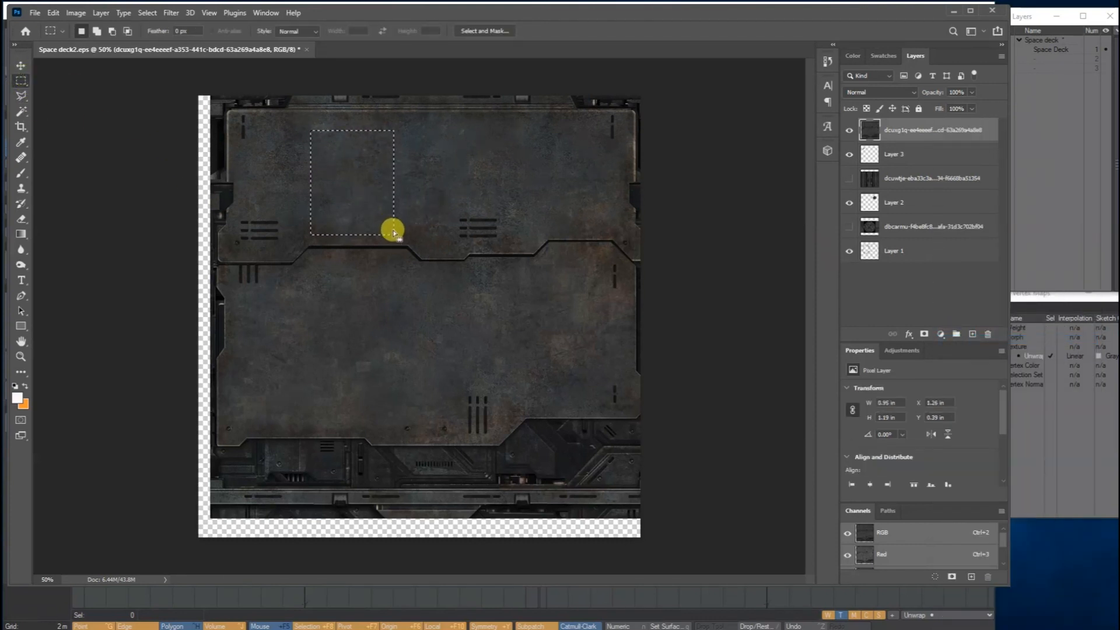
key(ctrl+j)
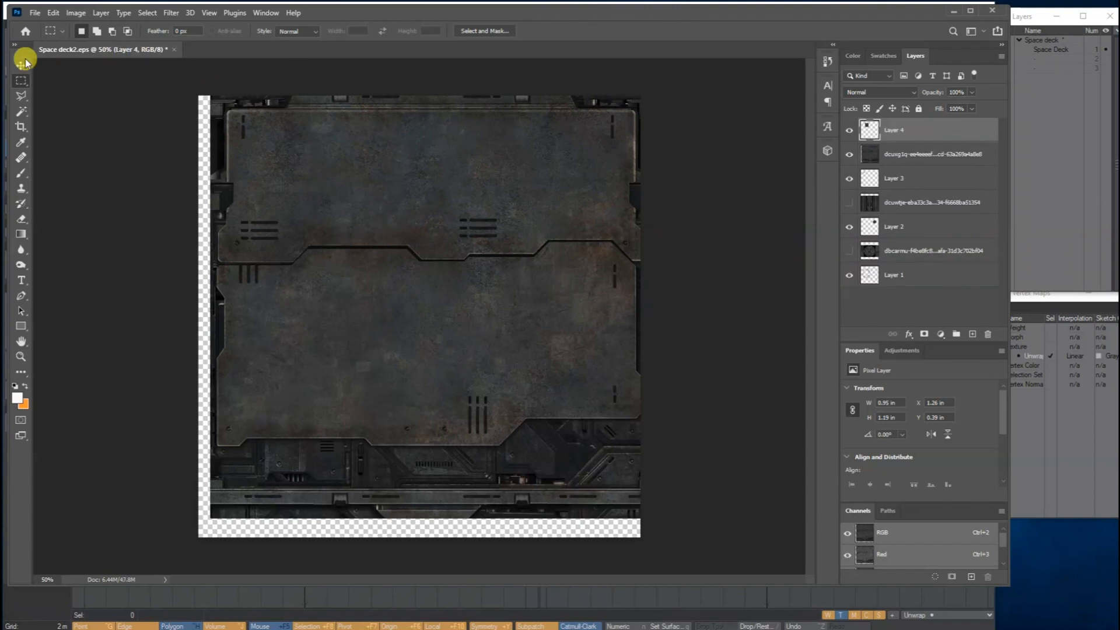
click(19, 63)
click(849, 154)
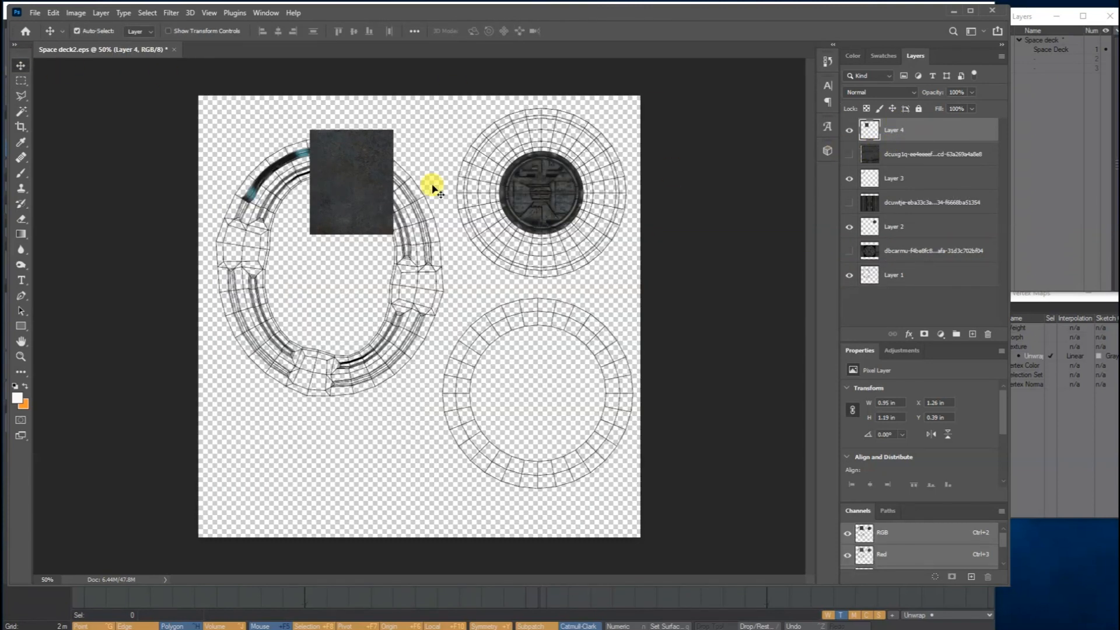
- Move the UV wireframe layer, Layer 1, above all the texture layers and lock it
drag(355, 186, 343, 196)
drag(925, 257, 931, 115)
drag(341, 212, 344, 195)
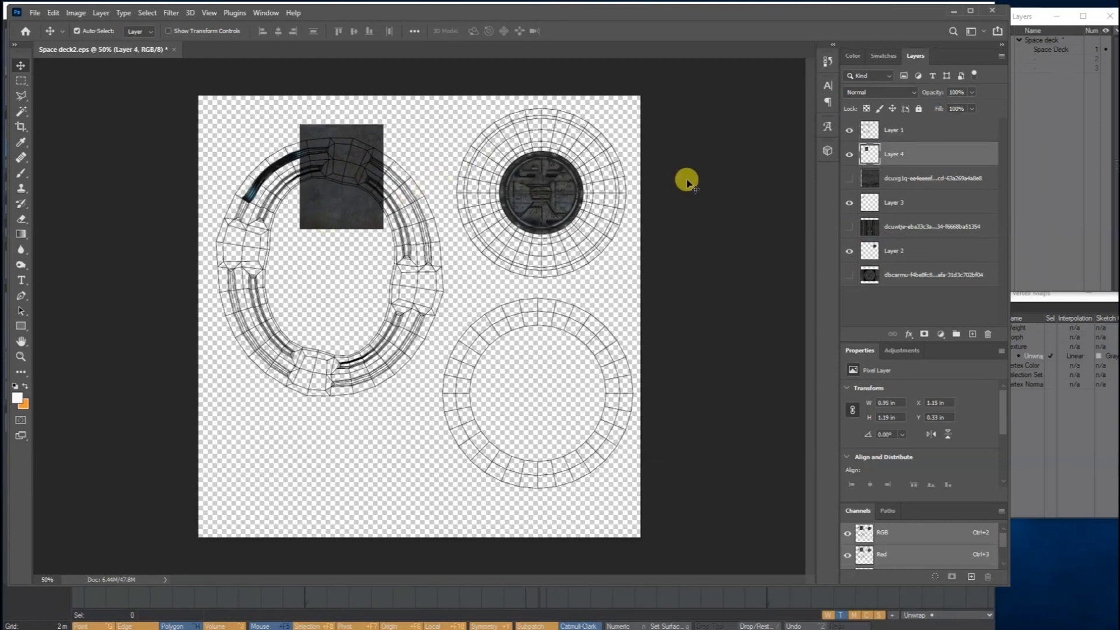
click(898, 125)
click(919, 109)
- Position the metal patch over the oval ring's top segment at X 1.27 in, Y 0.32 in
drag(350, 150, 354, 147)
key(ctrl)
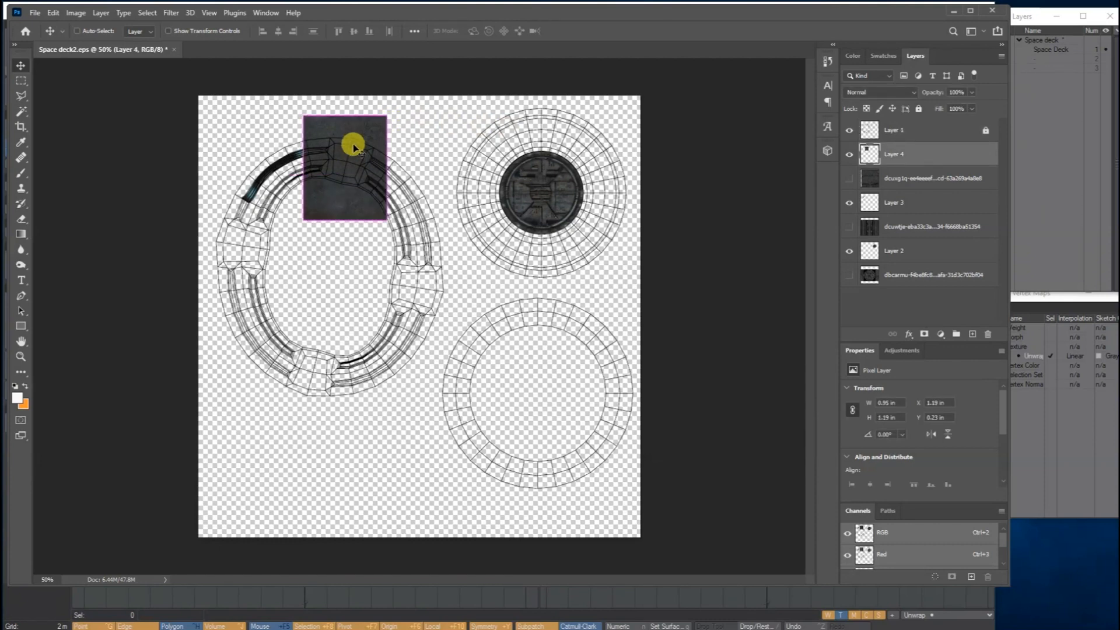
click(21, 357)
drag(334, 139, 354, 126)
click(21, 65)
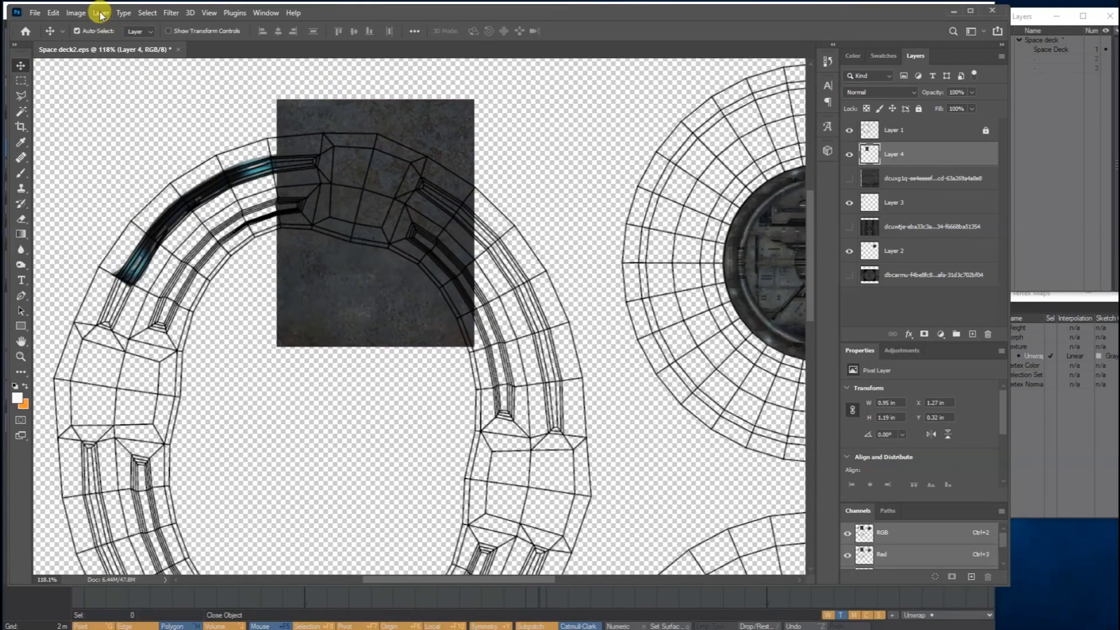
- Skew the metal patch's four corners inward so it roughly covers the oval ring's top segment
click(53, 13)
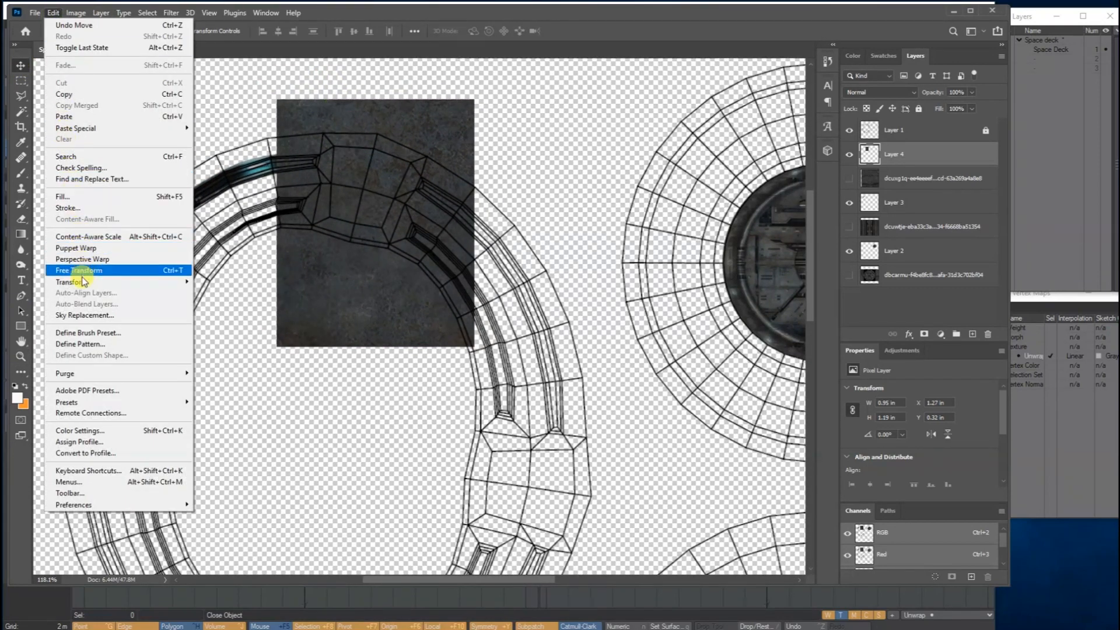
mouse_move(82, 281)
click(219, 321)
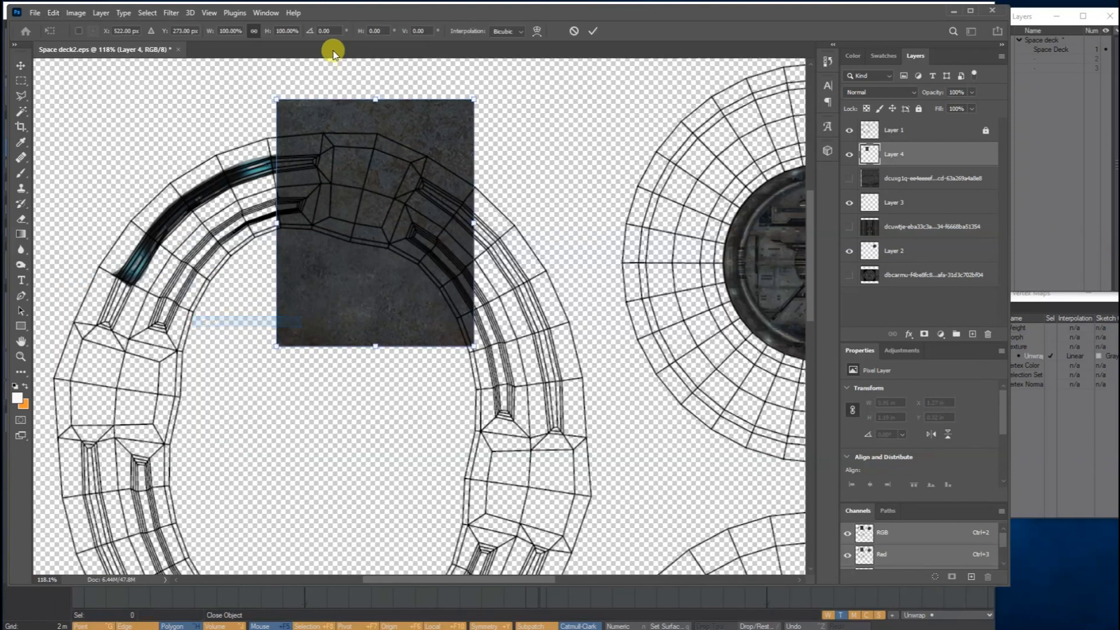
drag(278, 98, 324, 129)
drag(473, 102, 422, 143)
drag(280, 347, 297, 251)
drag(473, 349, 399, 262)
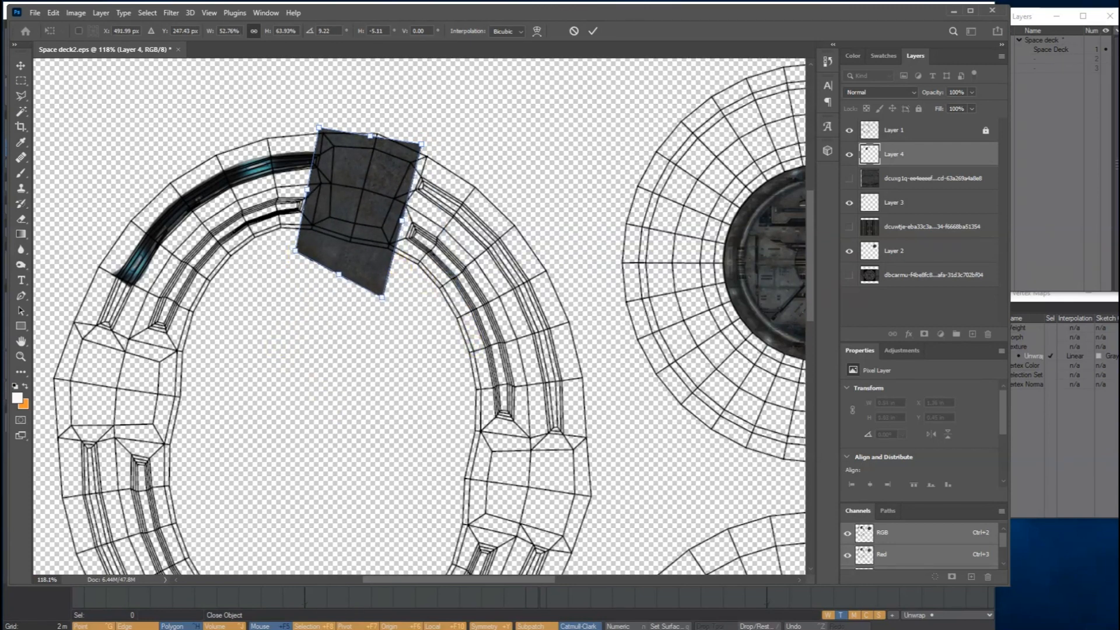
- Distort the metal patch's corners to fit the ring's top segment, about 0.58 by 0.65 in
click(53, 12)
mouse_move(78, 282)
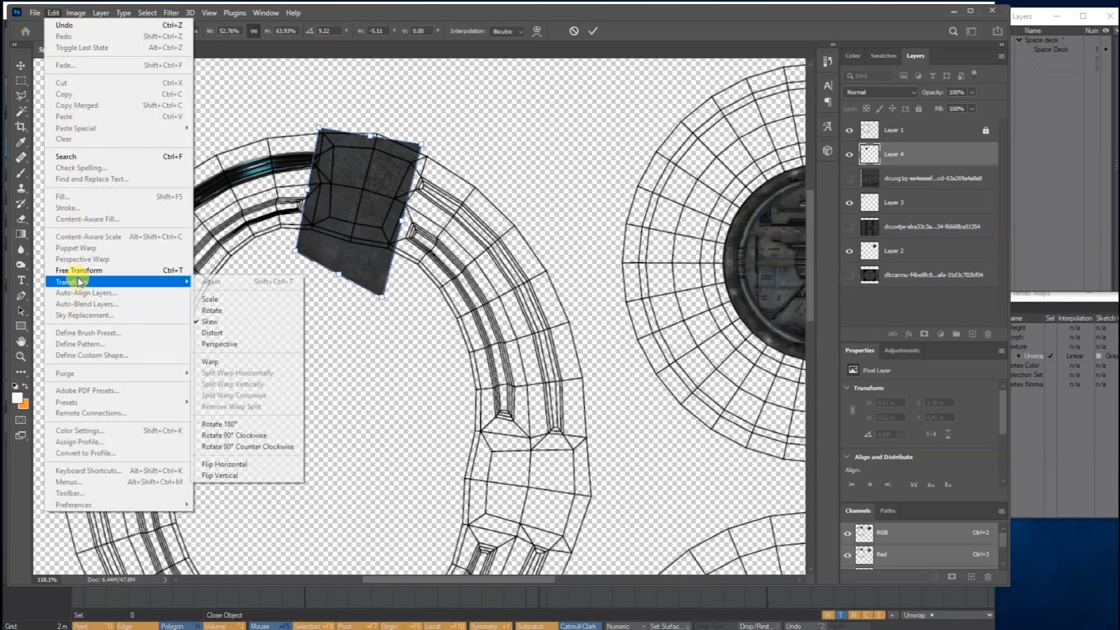
click(232, 330)
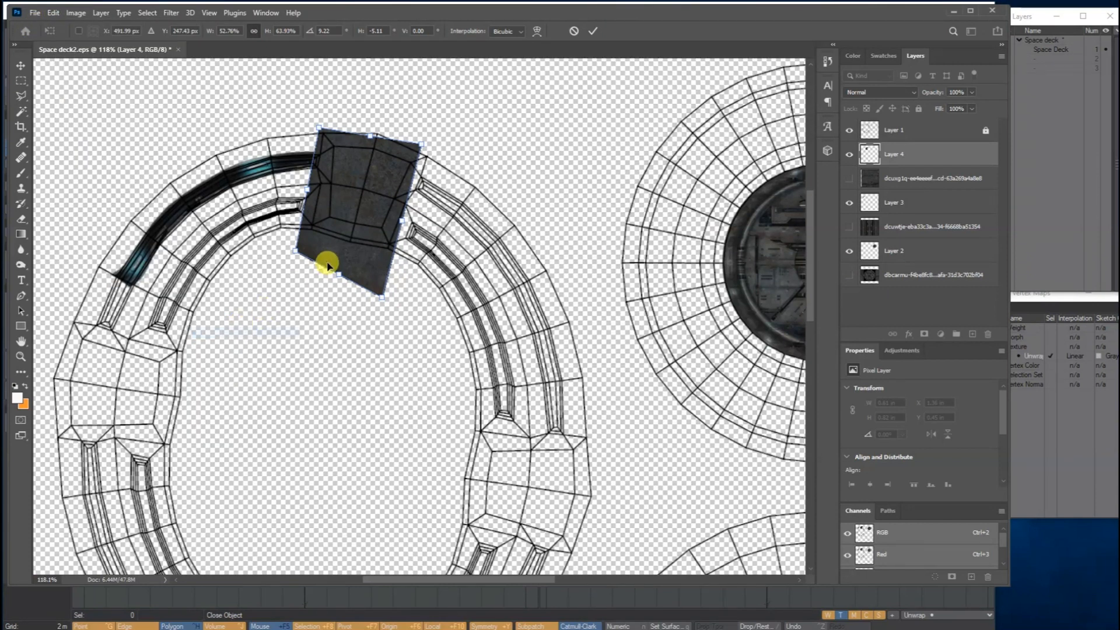
drag(381, 296, 385, 257)
drag(298, 251, 305, 236)
drag(321, 127, 374, 132)
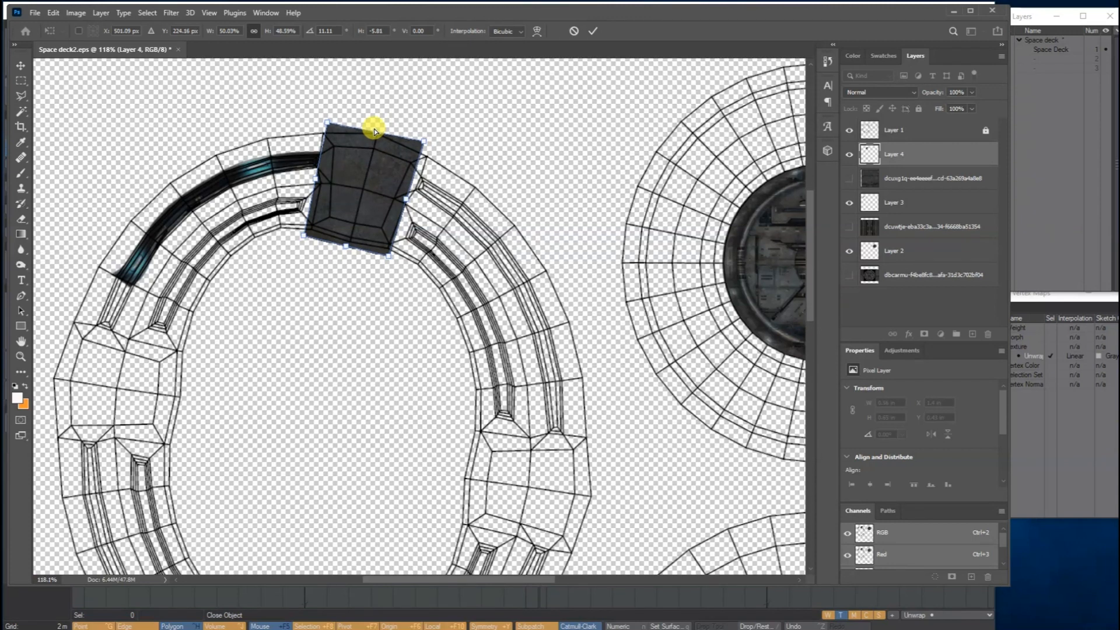
key(Return)
- Warp the metal patch's right-hand corners outward to about 0.62 in wide to follow the ring segment, and apply it
click(53, 12)
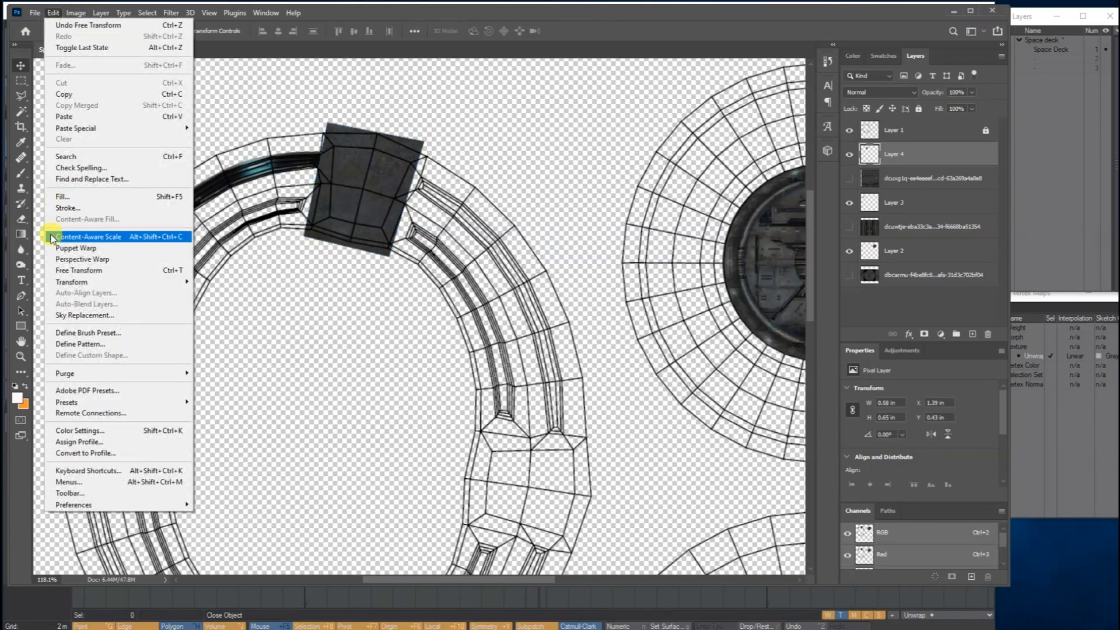
mouse_move(88, 286)
click(256, 362)
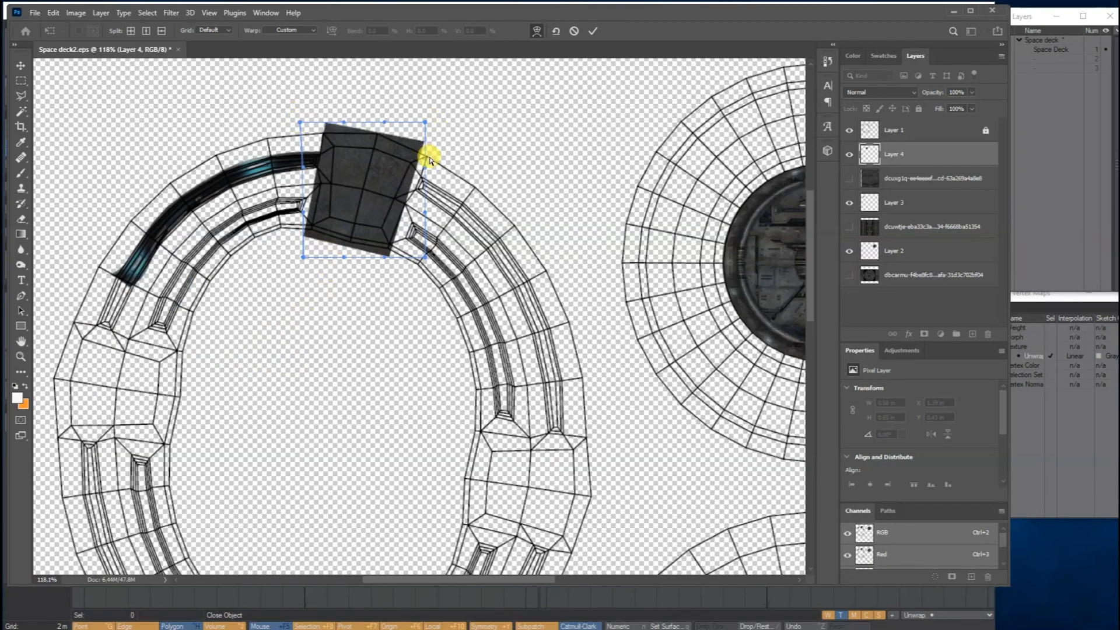
drag(426, 123, 435, 141)
mouse_move(421, 257)
mouse_down()
mouse_move(423, 267)
mouse_move(429, 258)
mouse_up()
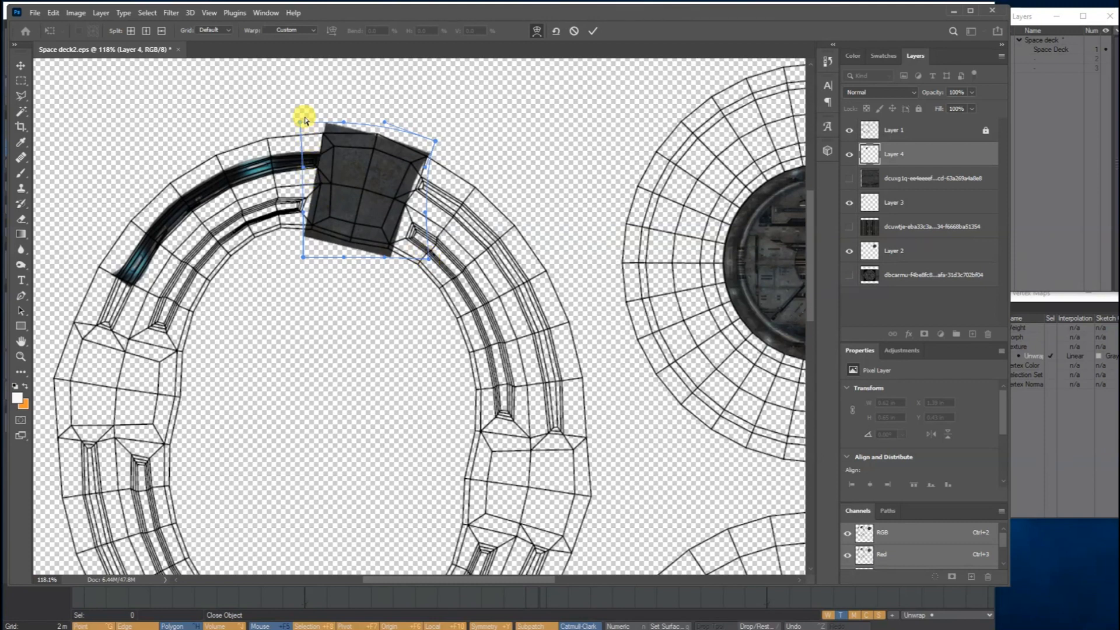
click(21, 63)
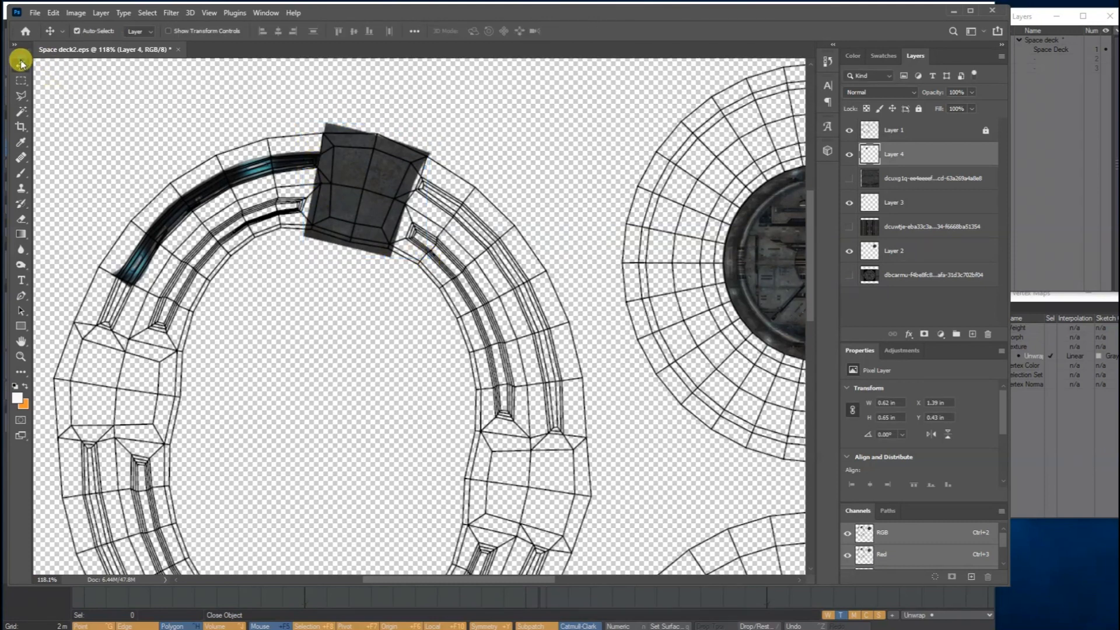
- Hide the UV wireframe layer, Layer 1, so only the painted textures remain on the canvas
click(848, 132)
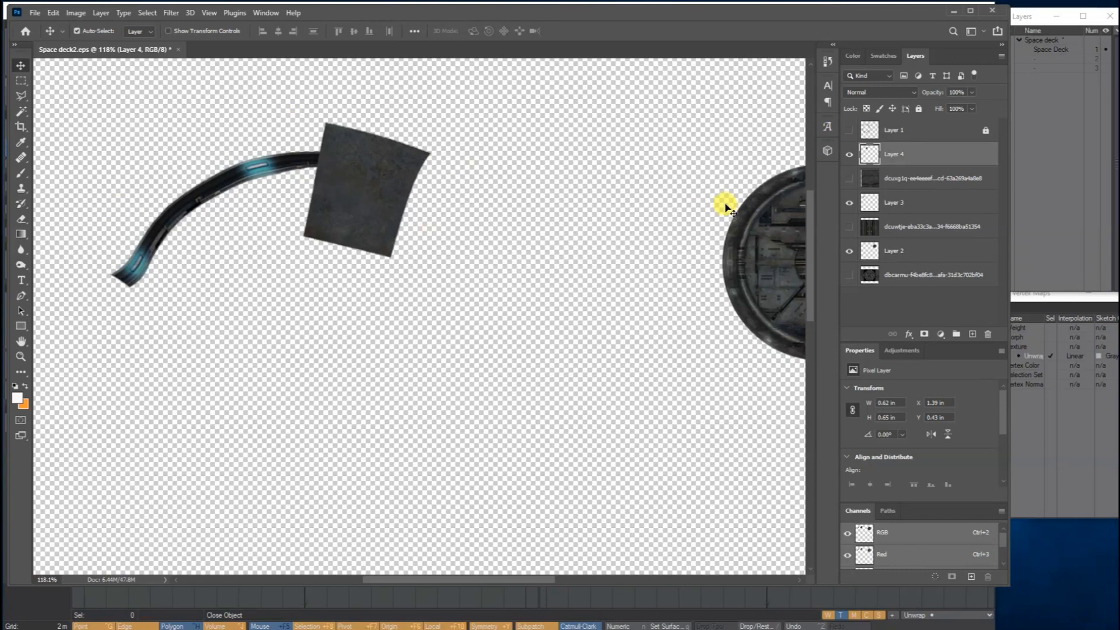
key(ctrl+minus)
key(ctrl+minus)
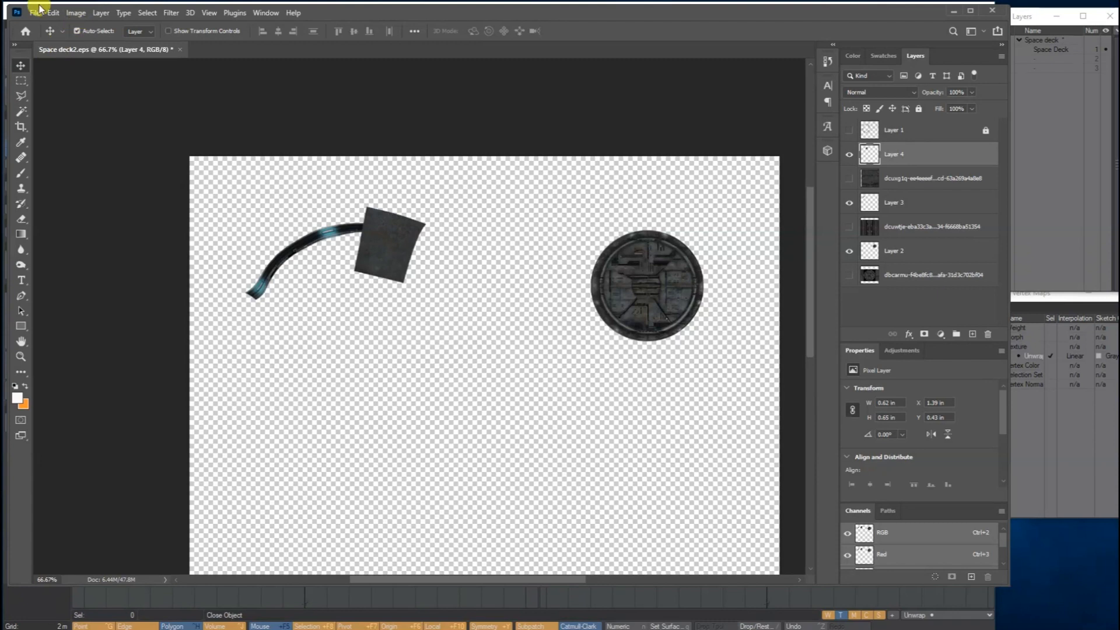
- Save the texture map as the JPEG Space deck2.jpg in the Images folder, replacing the existing file, at quality 12
click(37, 14)
click(35, 152)
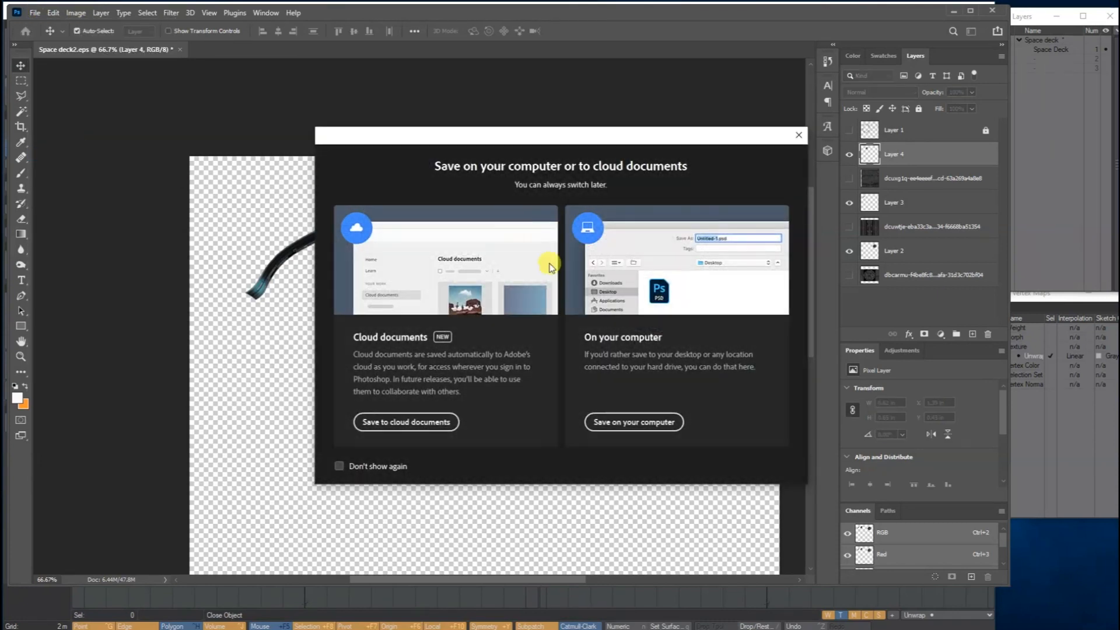
click(606, 420)
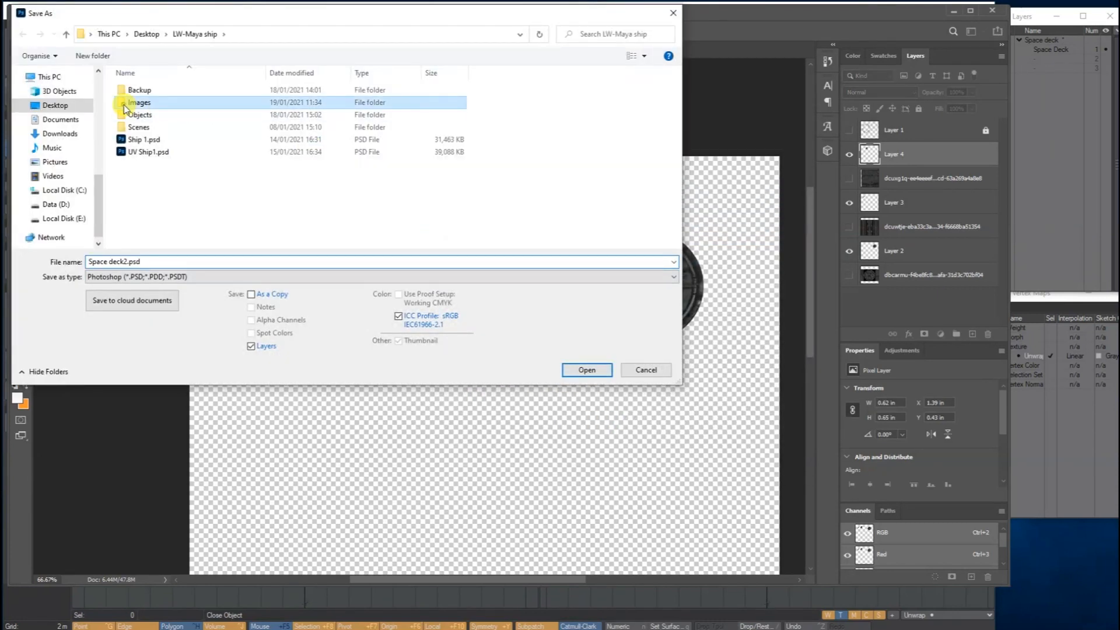
double_click(174, 105)
click(138, 278)
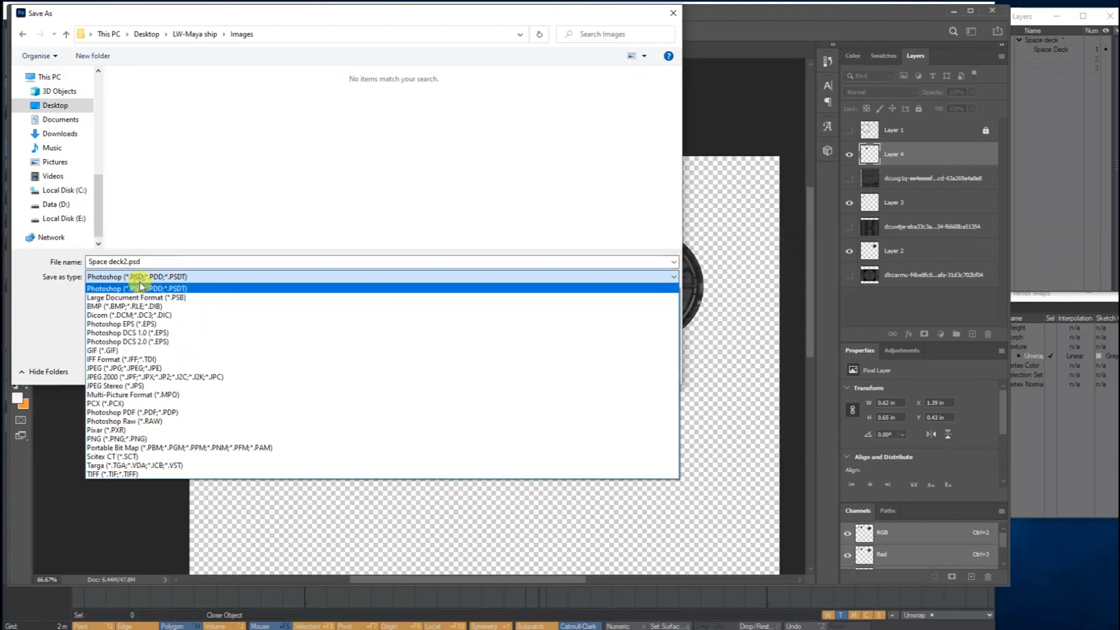
click(138, 365)
click(586, 369)
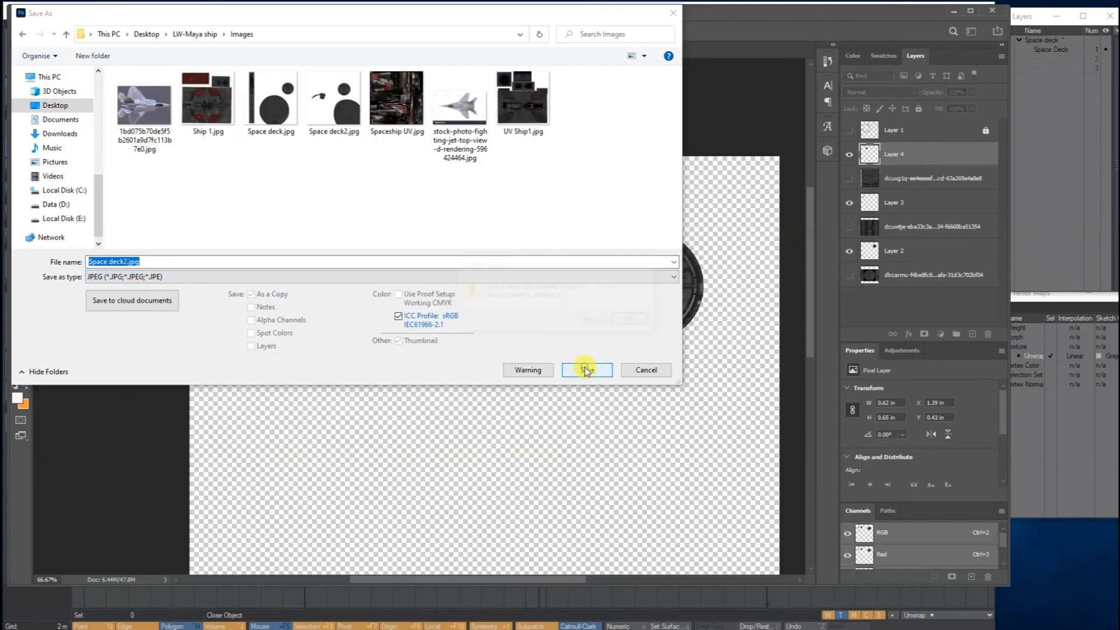
click(598, 320)
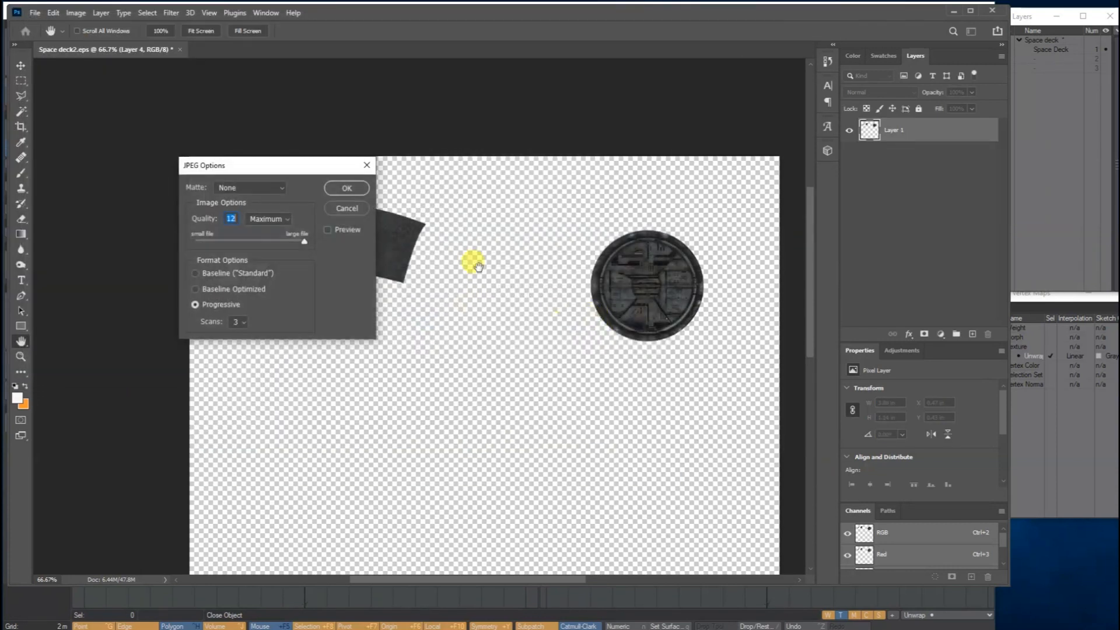
click(361, 189)
- Switch to LightWave Modeler and open the surface and node editors for the Space desk surface
drag(312, 12, 292, 200)
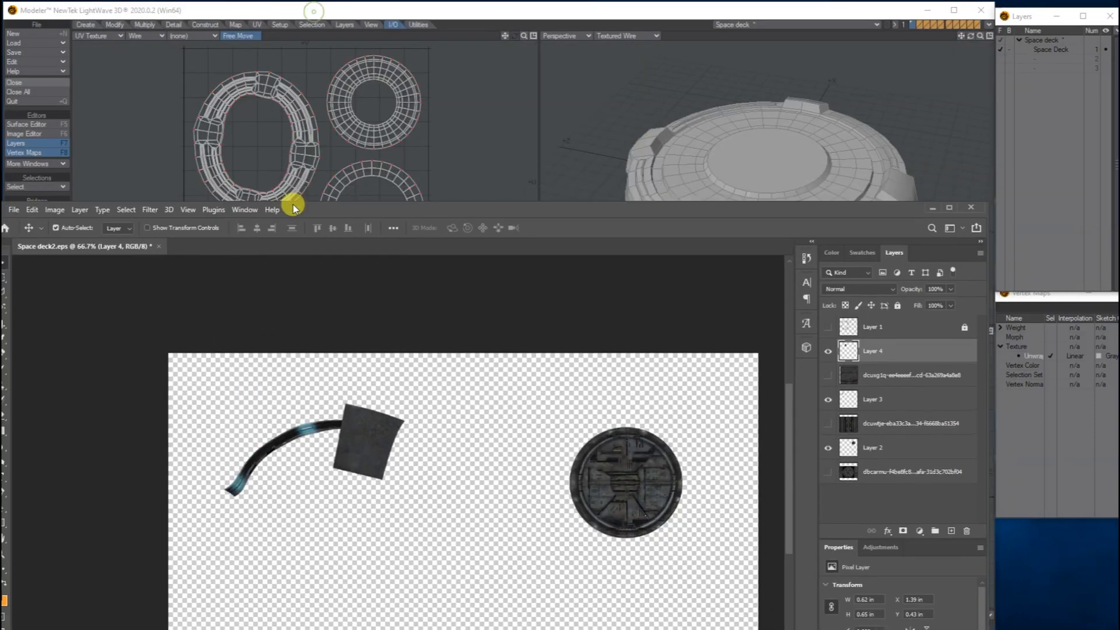
click(361, 13)
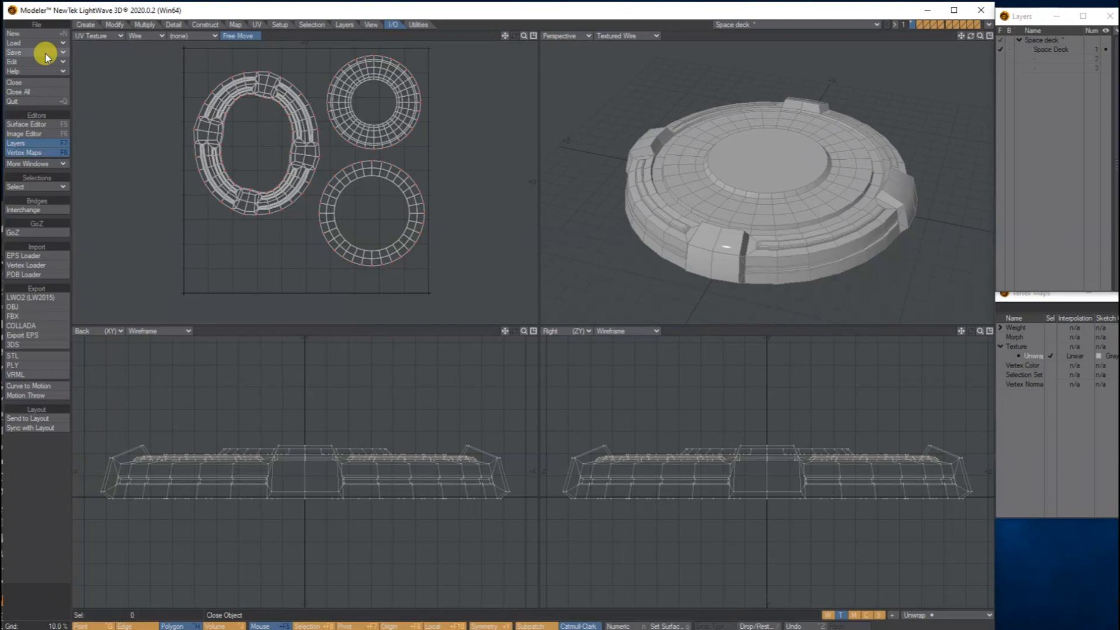
click(41, 124)
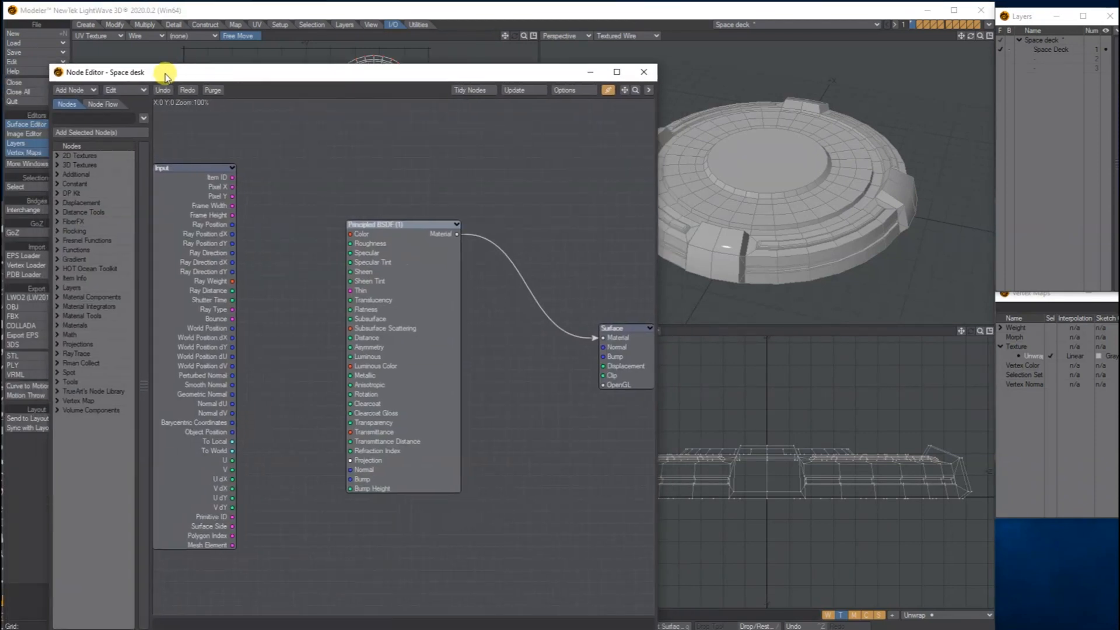
- Add a 2D Image texture node and connect its Color output to the Principled BSDF's Color input
click(75, 91)
mouse_move(74, 92)
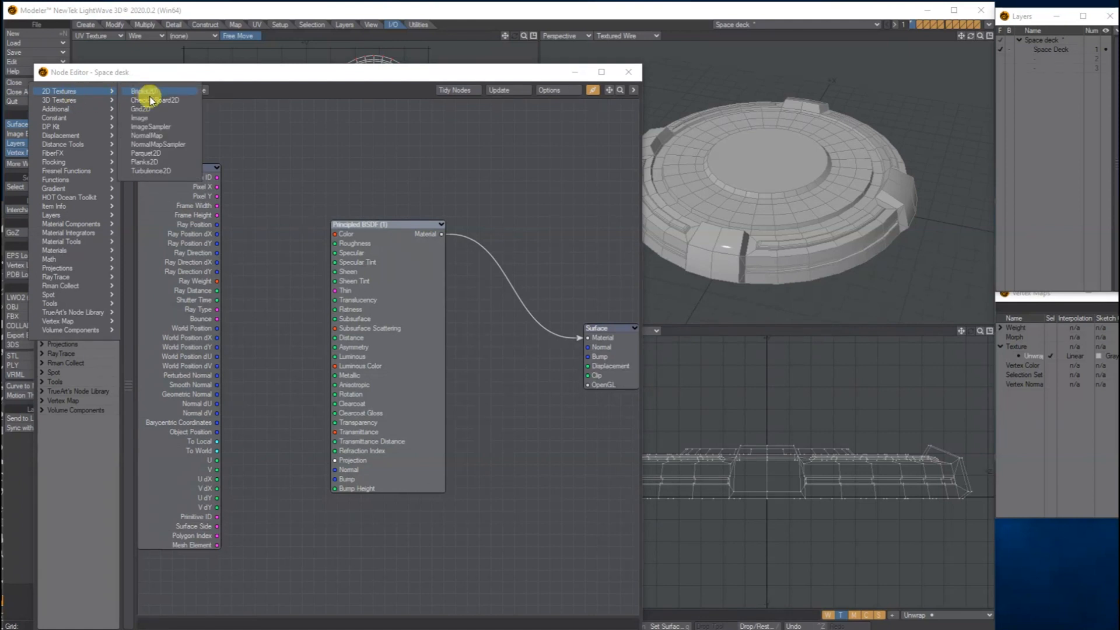
click(159, 116)
drag(384, 292, 225, 252)
drag(253, 290, 334, 234)
- Load Space deck2.jpg from the Images folder into the Image node
double_click(216, 270)
click(430, 176)
click(428, 192)
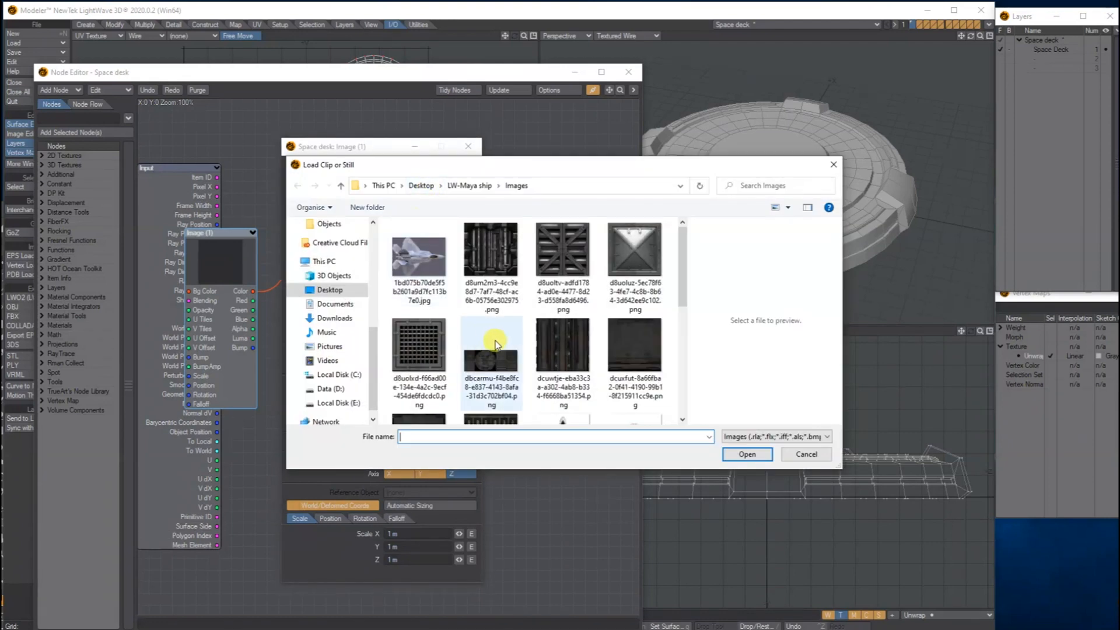
click(561, 318)
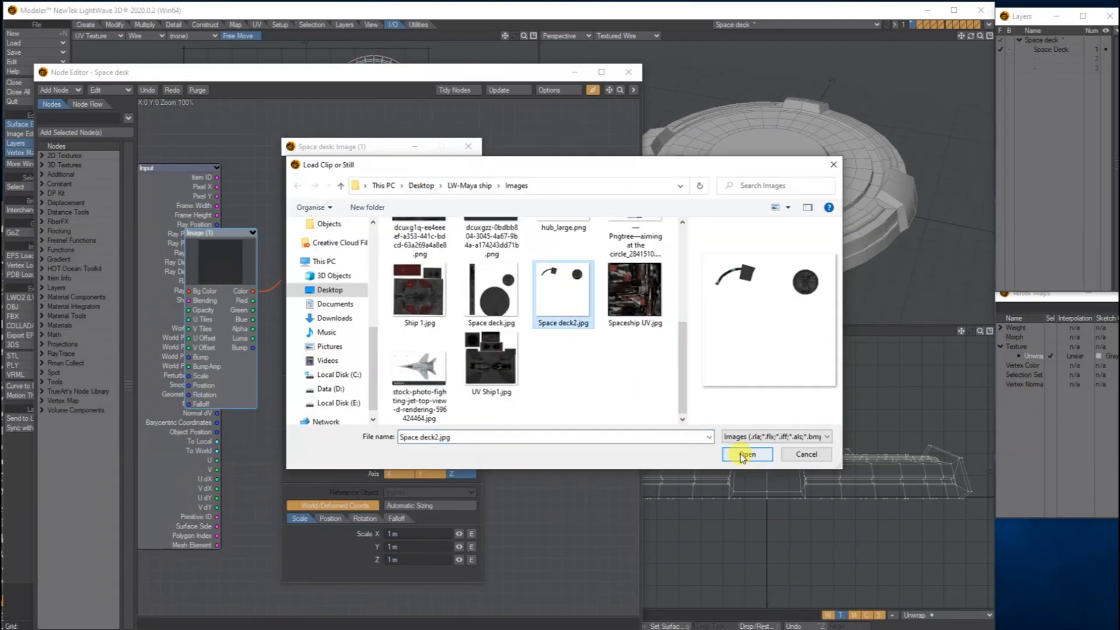
click(743, 455)
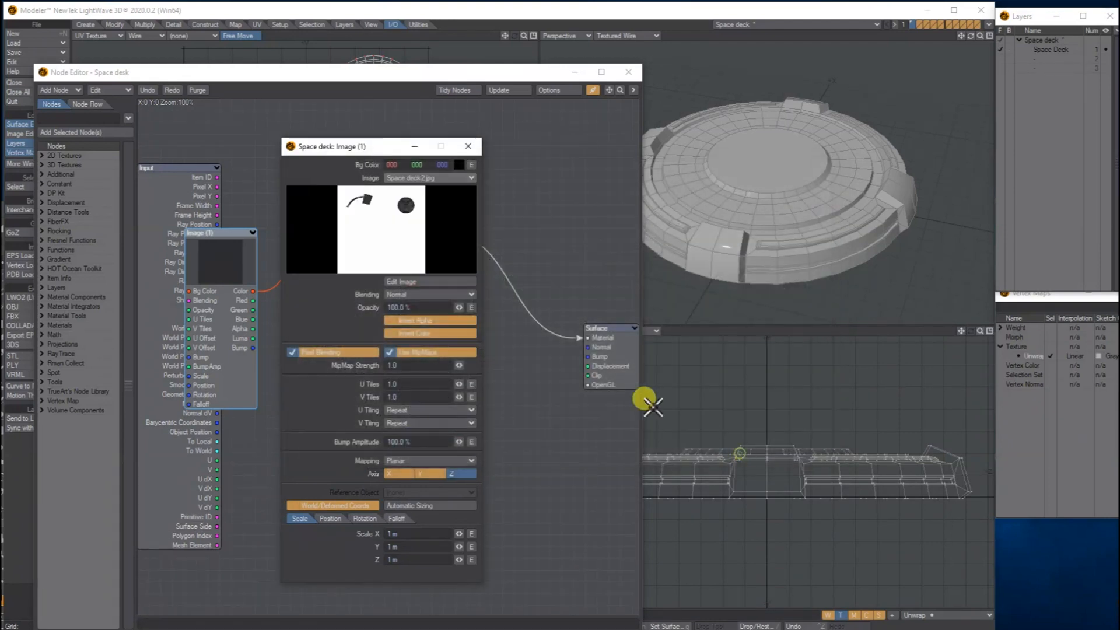
- Set the image's mapping to UV Map using the Unwrap map, and close the node editor
click(395, 461)
click(397, 507)
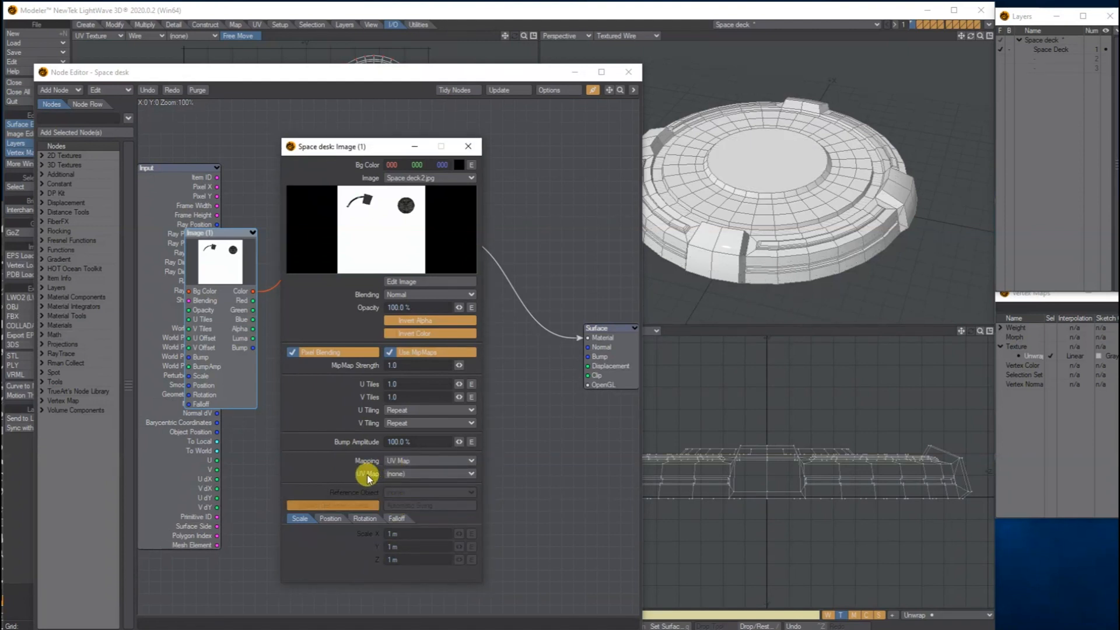
click(399, 474)
click(400, 483)
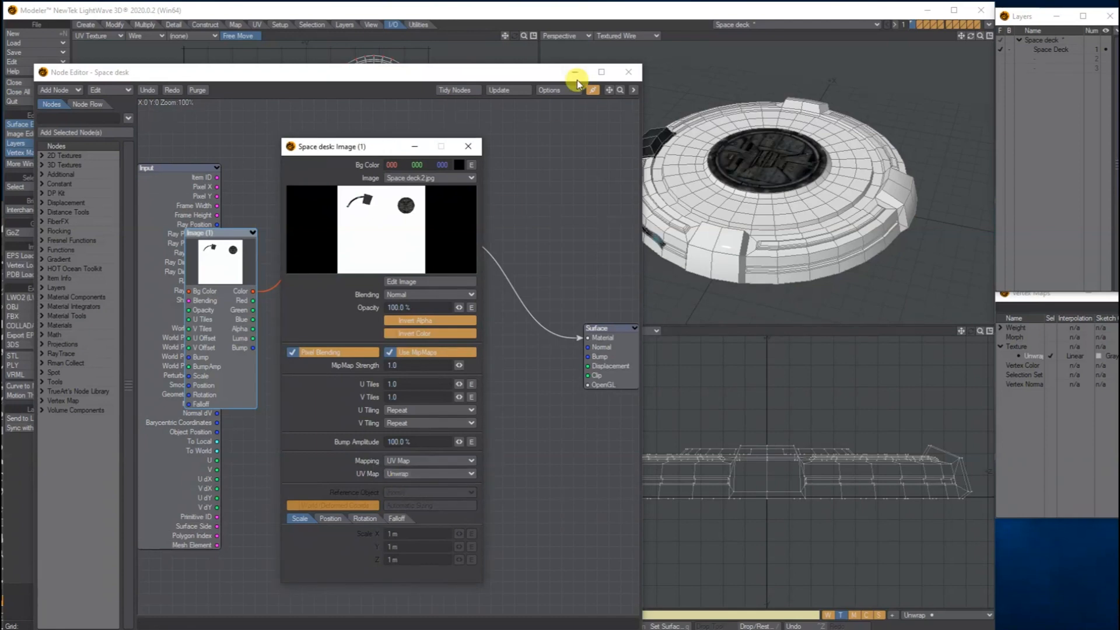
click(628, 71)
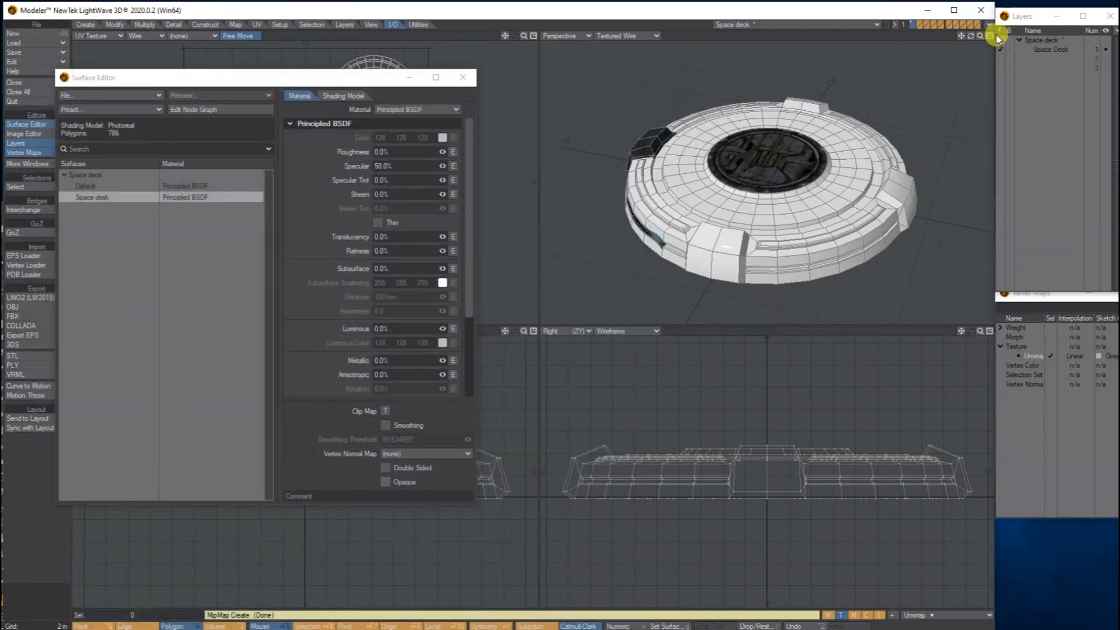
- Set the perspective view to Texture shading and inspect the patch, light strip and central disc on the deck
drag(980, 36, 1074, 36)
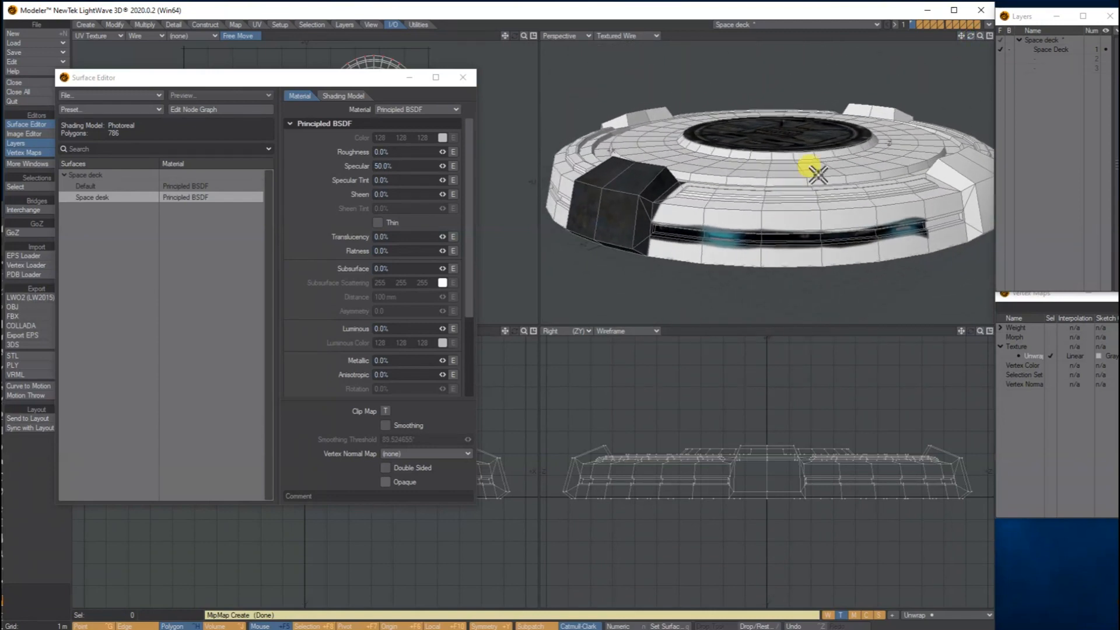
click(621, 36)
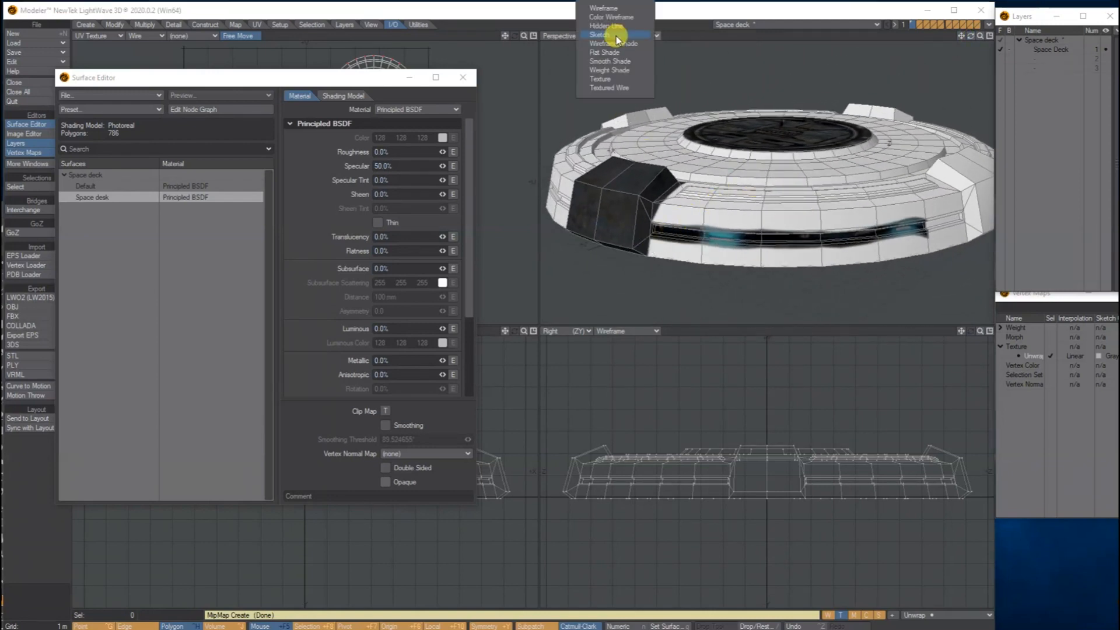
click(607, 90)
drag(970, 36, 973, 35)
- Switch back to Photoshop, select the glowing strip's layer, Layer 3, and show the UV wireframe layer again
mouse_move(683, 624)
click(934, 620)
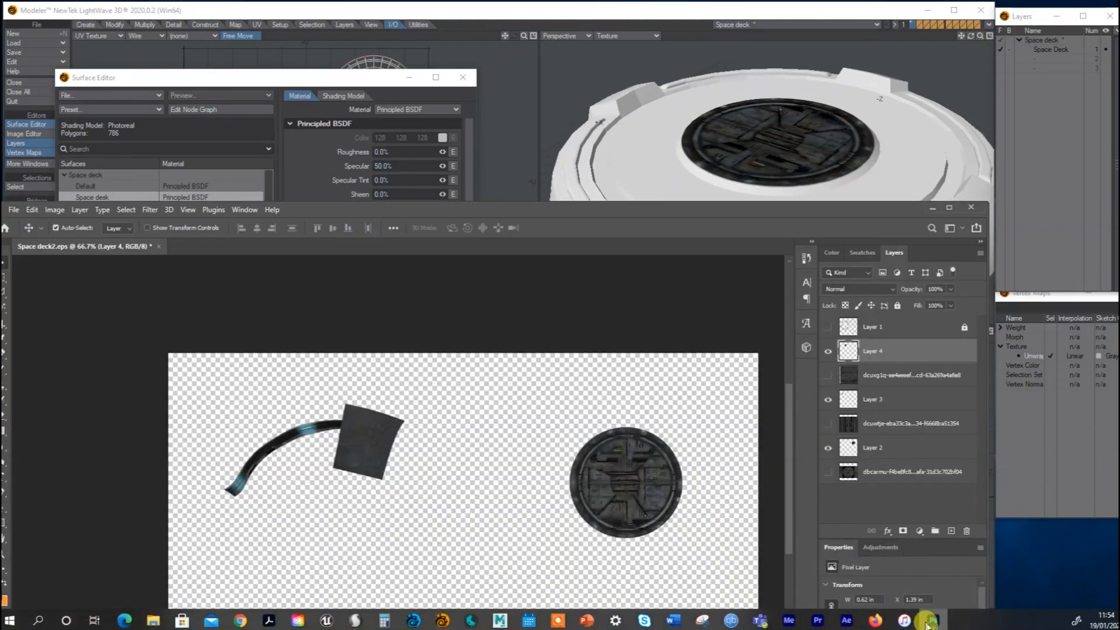
drag(392, 209, 388, 61)
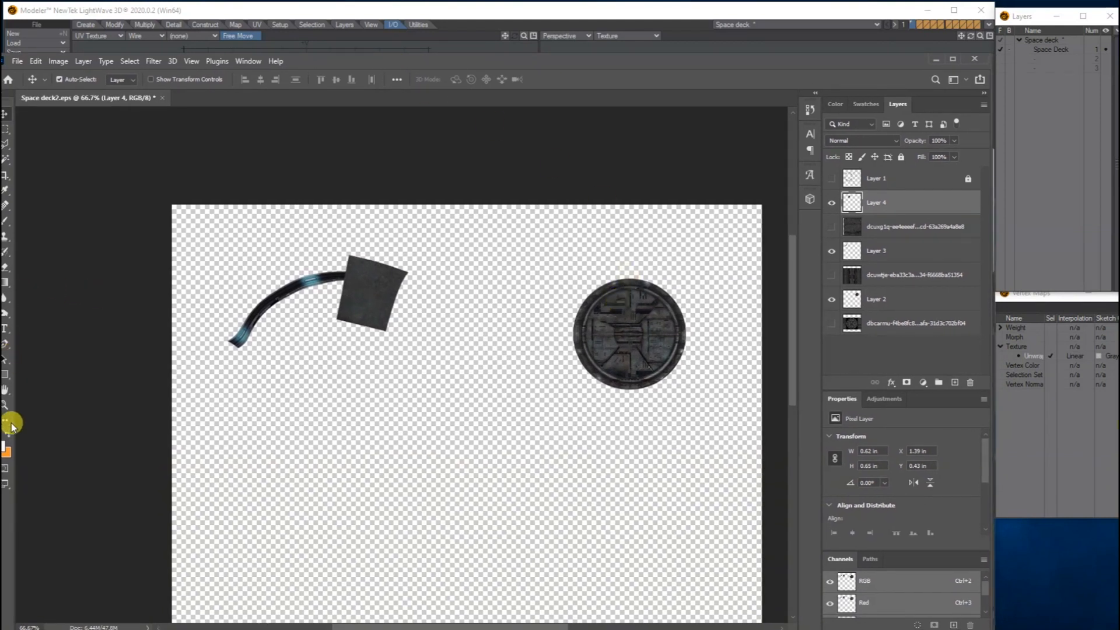
drag(325, 60, 354, 30)
click(313, 266)
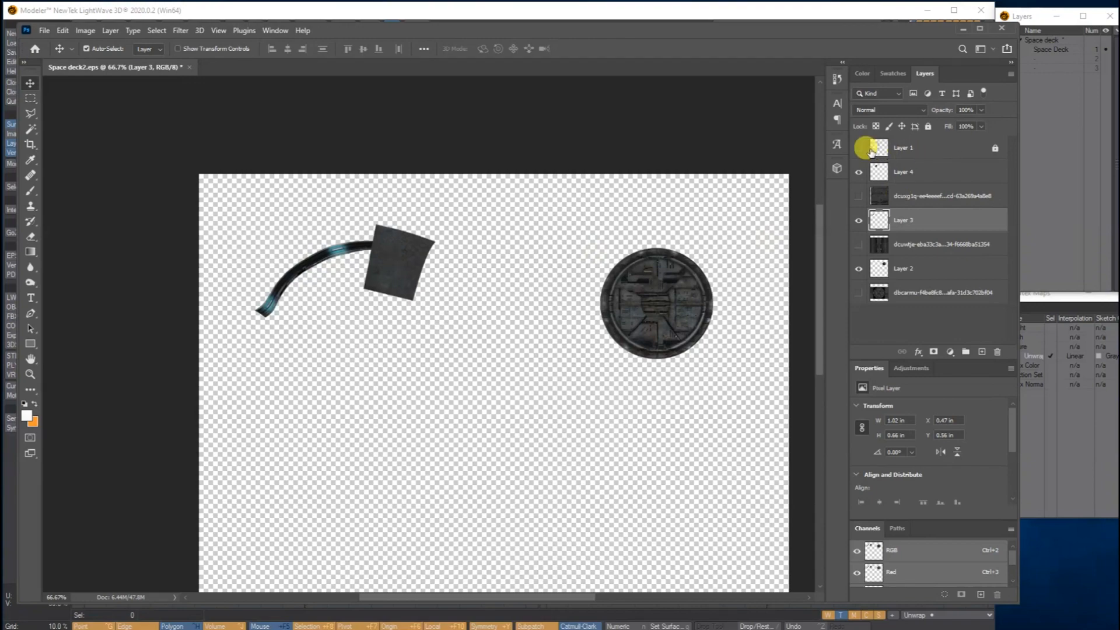
click(858, 149)
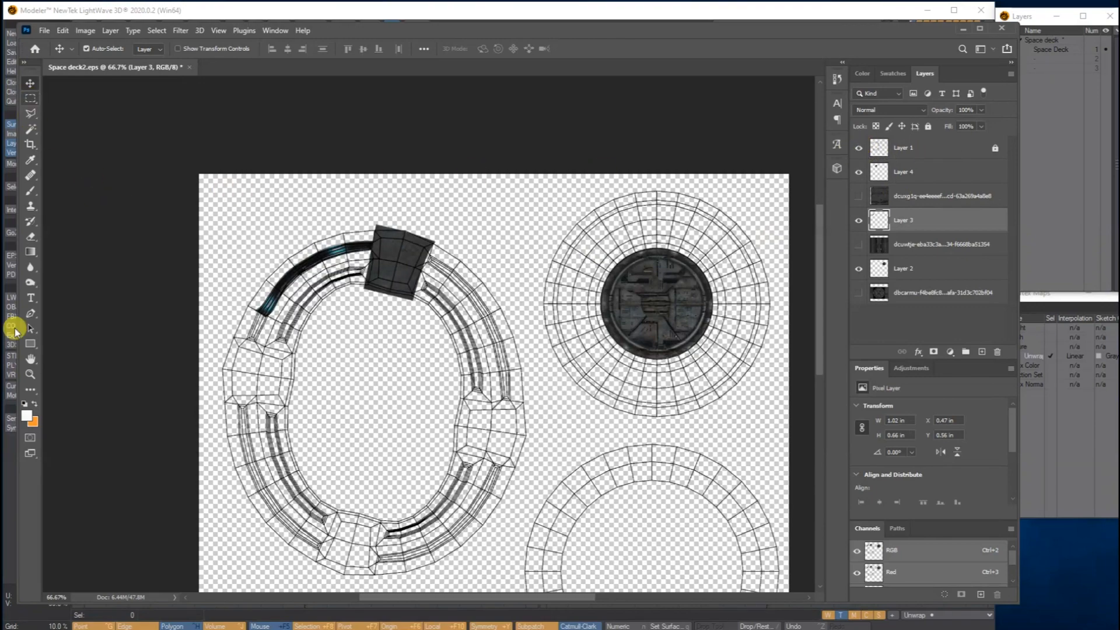
- Warp the glowing strip's upper and lower ends so it follows the ring's UV wireframe more closely, and apply the transform
click(26, 378)
drag(262, 282, 338, 239)
click(62, 31)
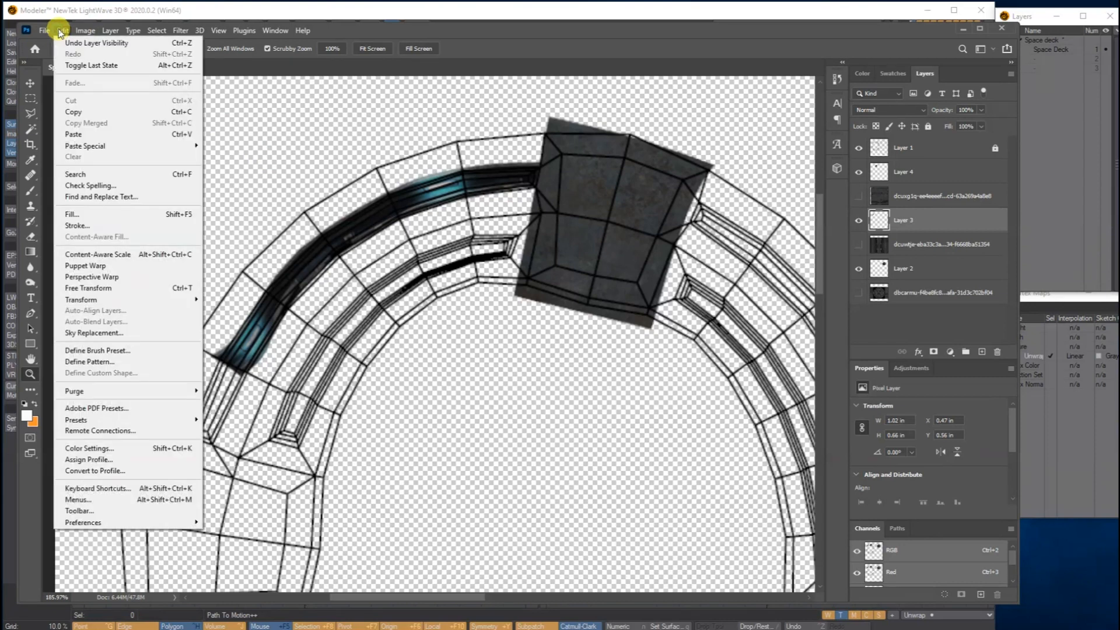
mouse_move(93, 299)
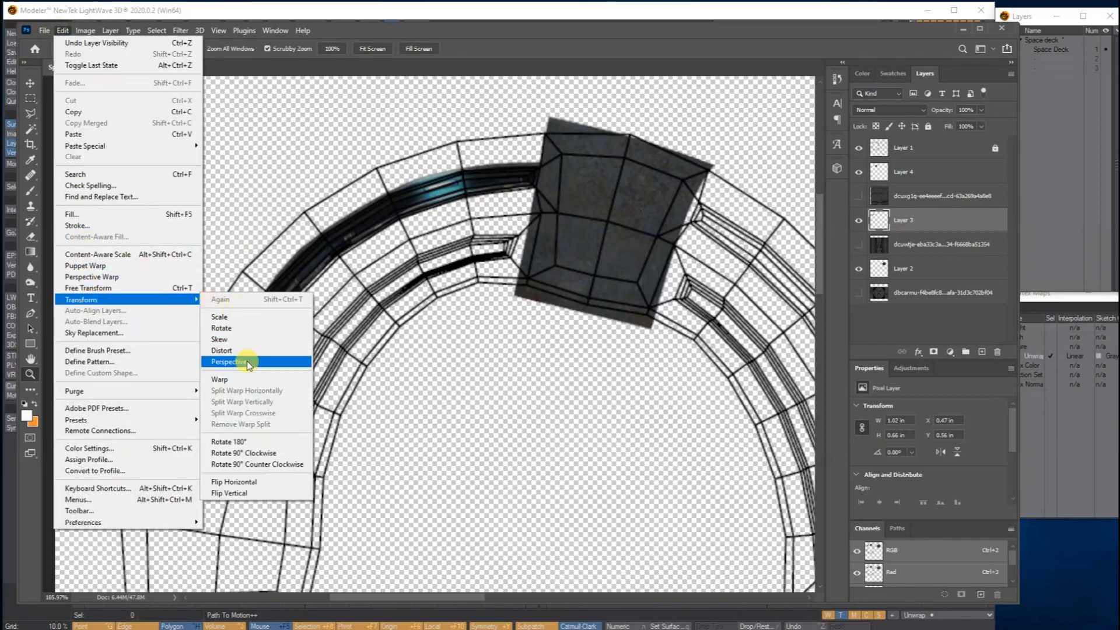
click(274, 380)
drag(320, 379, 316, 364)
drag(209, 380, 217, 378)
drag(309, 367, 300, 354)
drag(320, 159, 338, 169)
click(31, 84)
- Select the central disc's layer, Layer 2, and darken the disc's outer rim and upper panel area with the Burn tool
drag(336, 599, 529, 594)
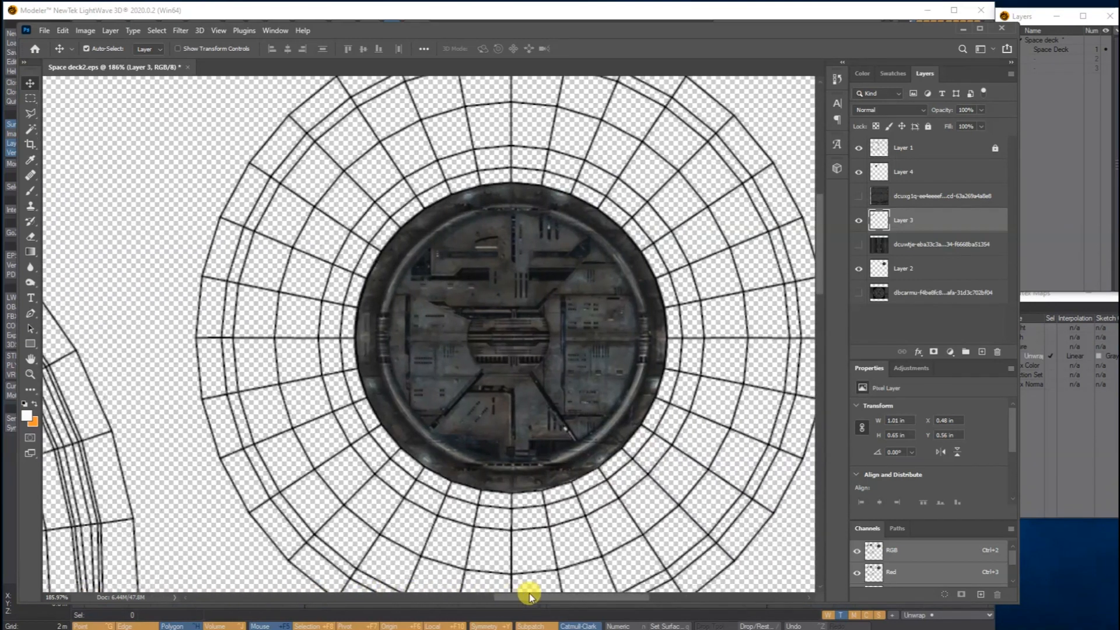
click(607, 281)
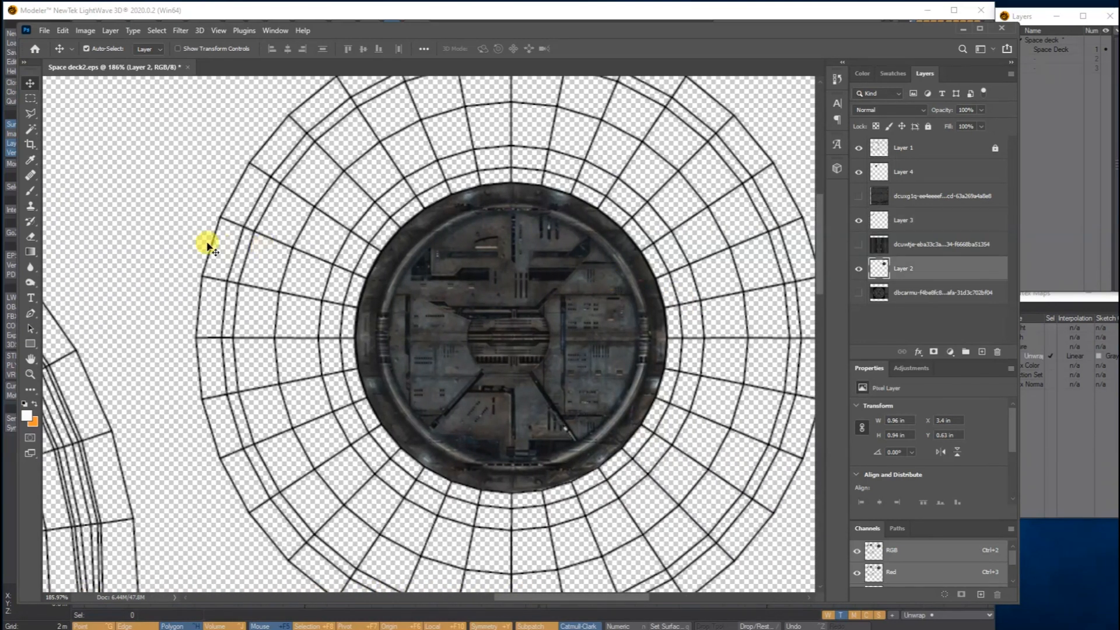
click(31, 282)
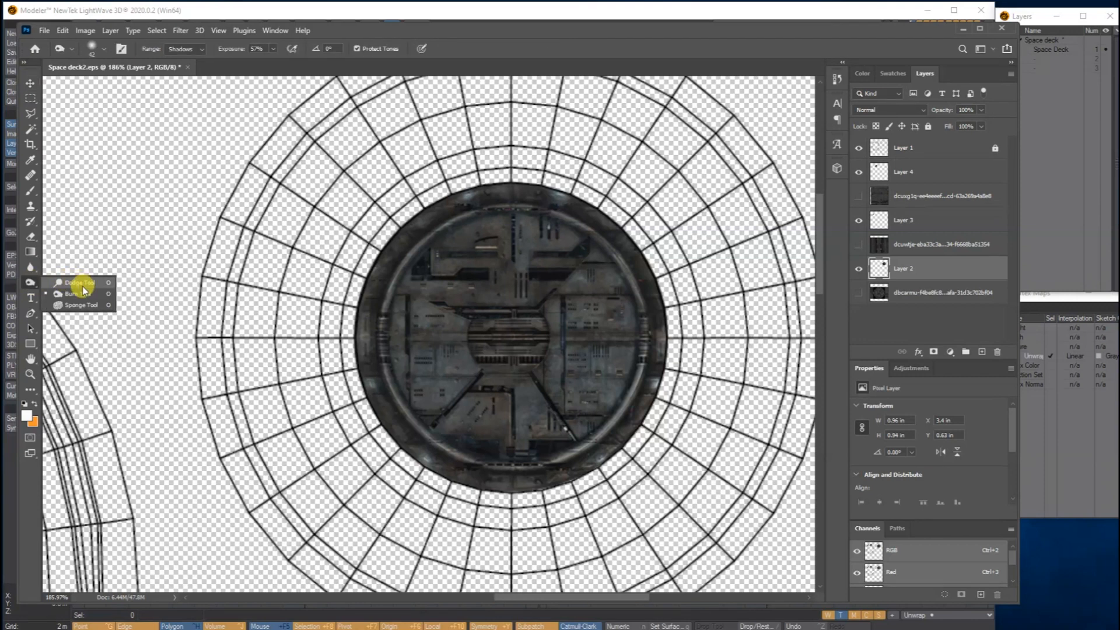
click(82, 285)
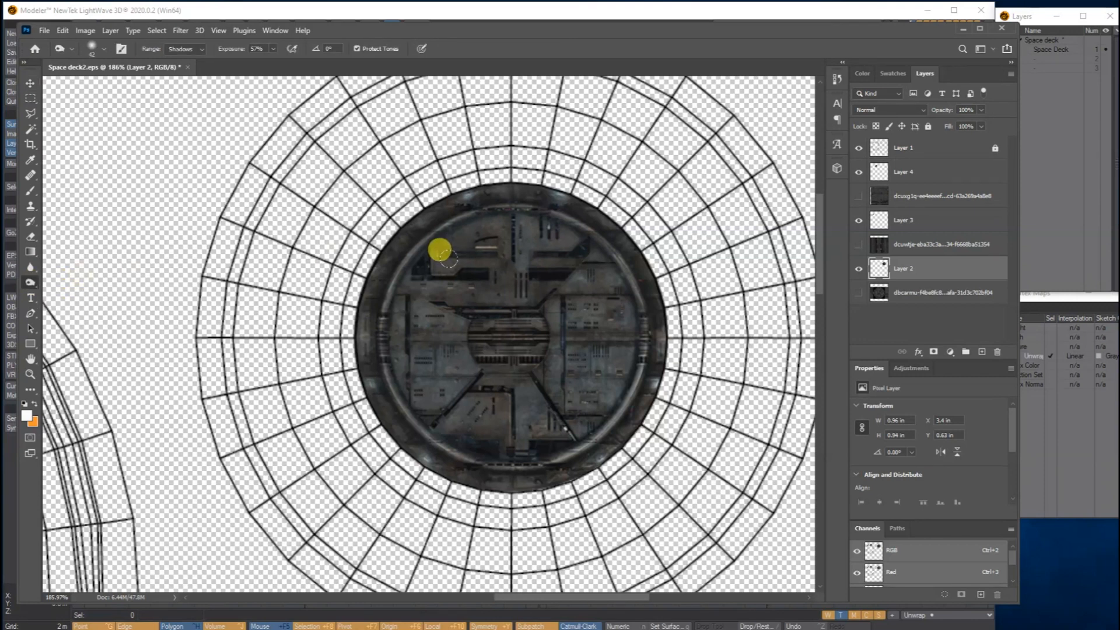
mouse_move(547, 269)
mouse_down()
mouse_move(627, 254)
mouse_move(584, 214)
mouse_move(502, 188)
mouse_move(387, 238)
mouse_move(378, 230)
mouse_move(333, 309)
mouse_move(397, 425)
mouse_move(470, 480)
mouse_move(505, 470)
mouse_move(456, 472)
mouse_move(580, 455)
mouse_move(647, 387)
mouse_move(630, 210)
mouse_move(563, 188)
mouse_up()
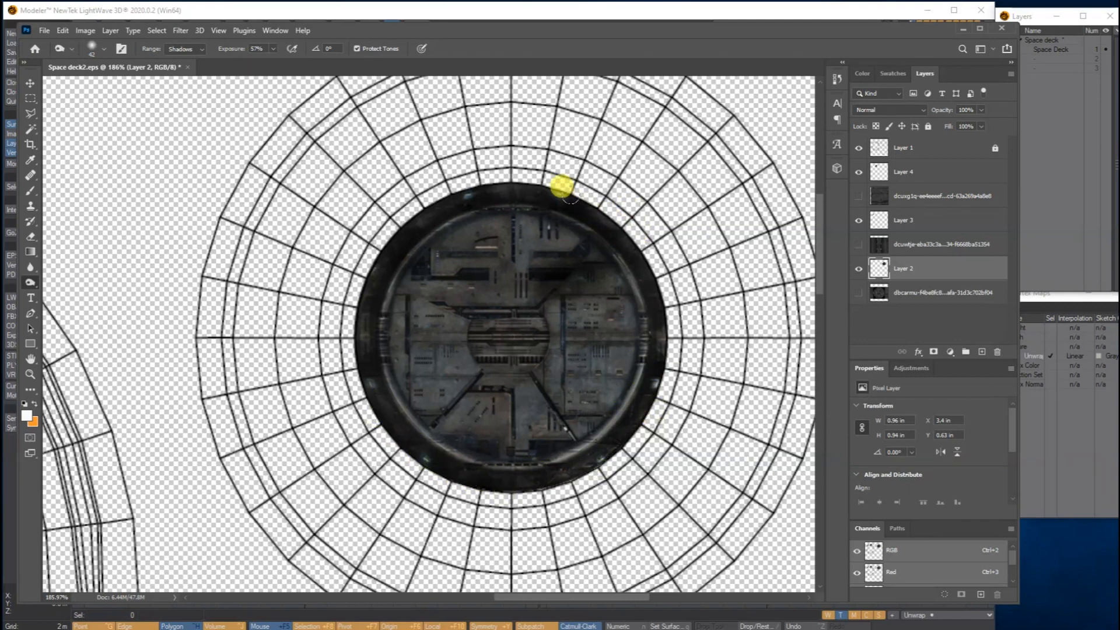
- Lighten the panels on both sides of the central disc with the Dodge tool
click(30, 283)
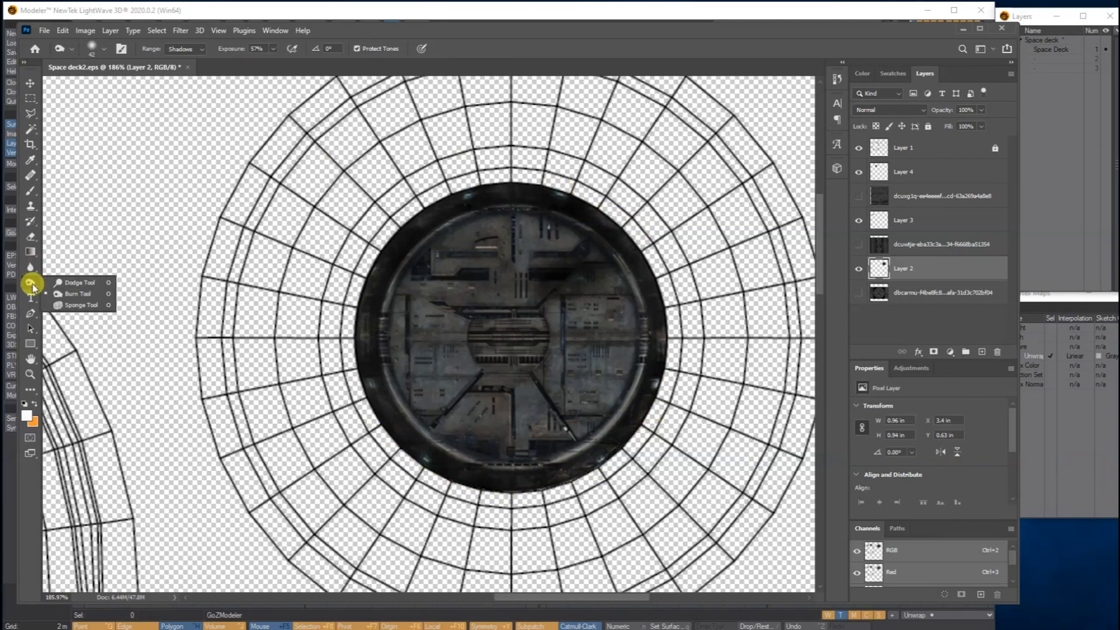
click(76, 283)
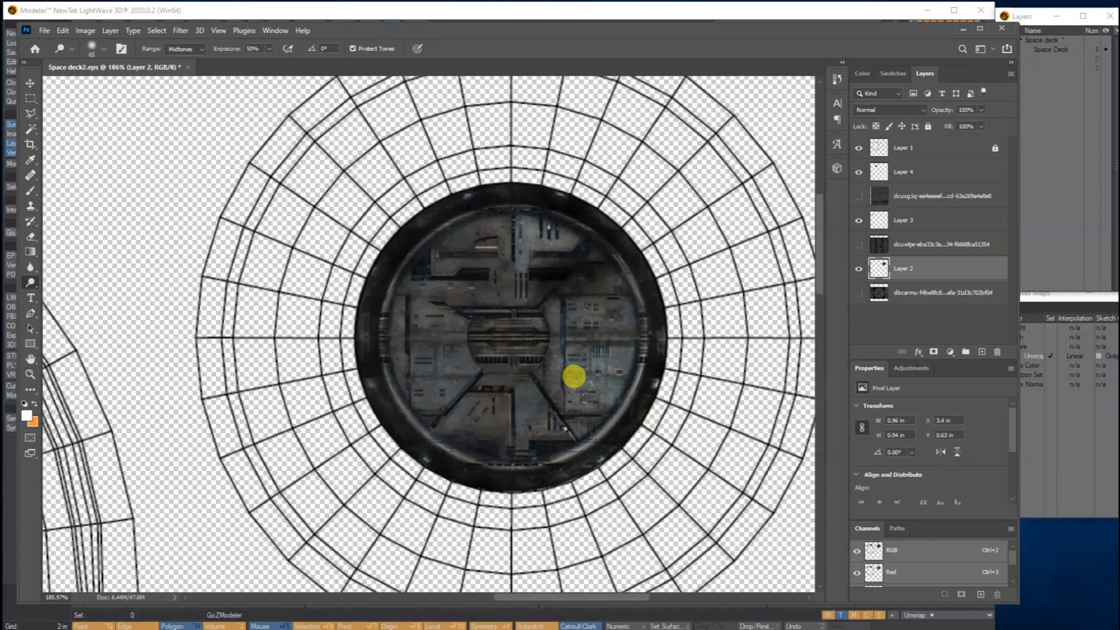
mouse_move(560, 350)
mouse_down()
mouse_move(547, 360)
mouse_move(572, 348)
mouse_up()
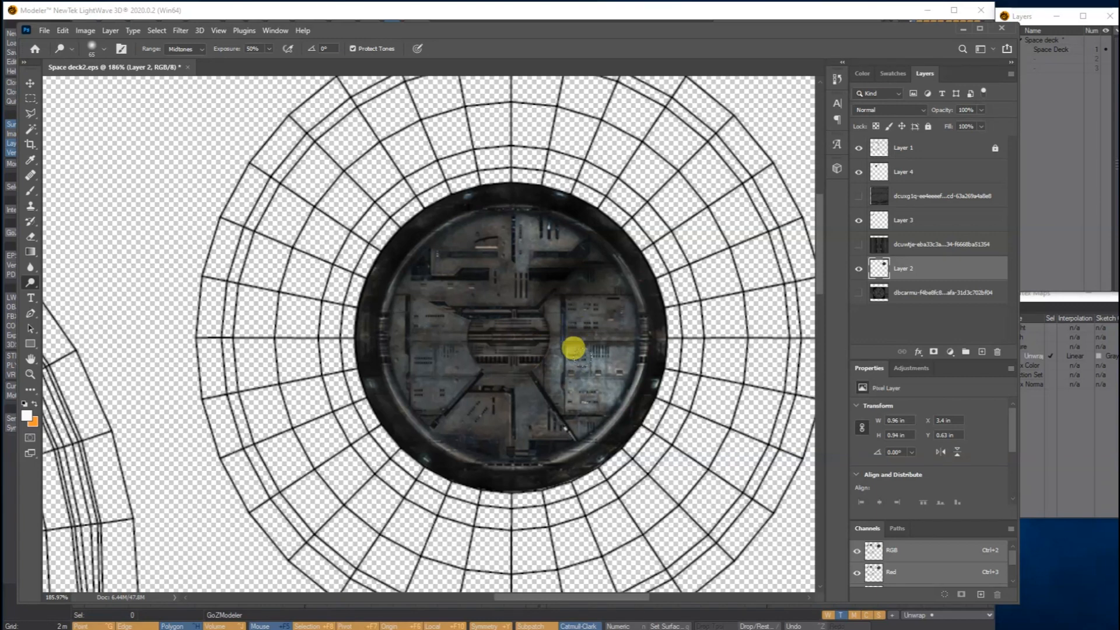
mouse_move(403, 349)
mouse_down()
mouse_move(412, 360)
mouse_move(432, 320)
mouse_move(403, 306)
mouse_move(400, 375)
mouse_move(395, 282)
mouse_up()
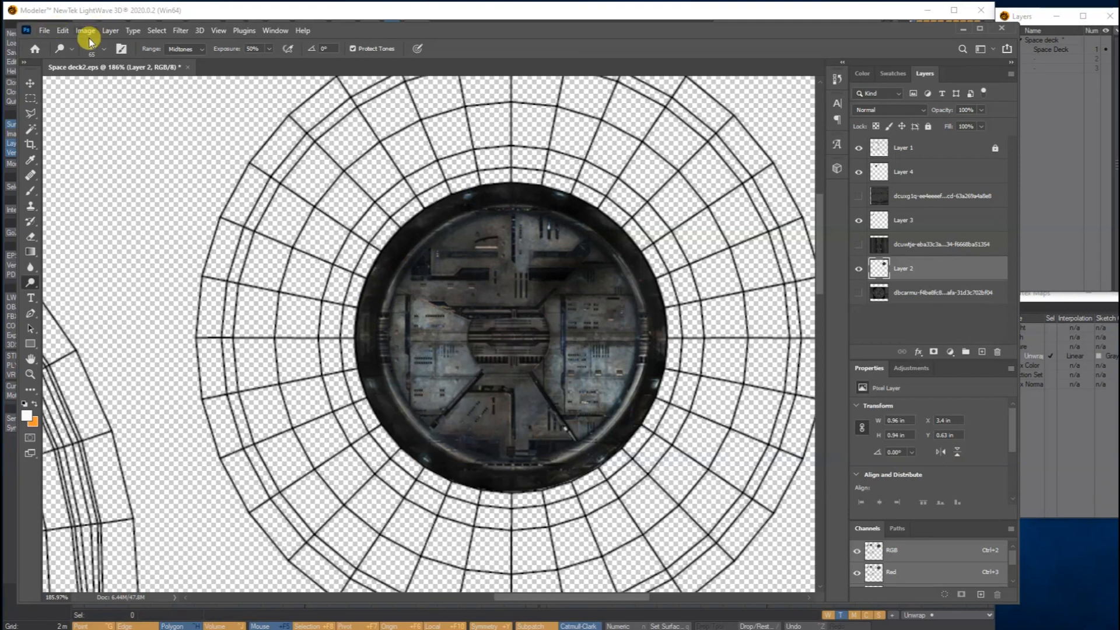
- Desaturate the brownish areas in the upper part of the central disc with the Sponge tool
right_click(30, 283)
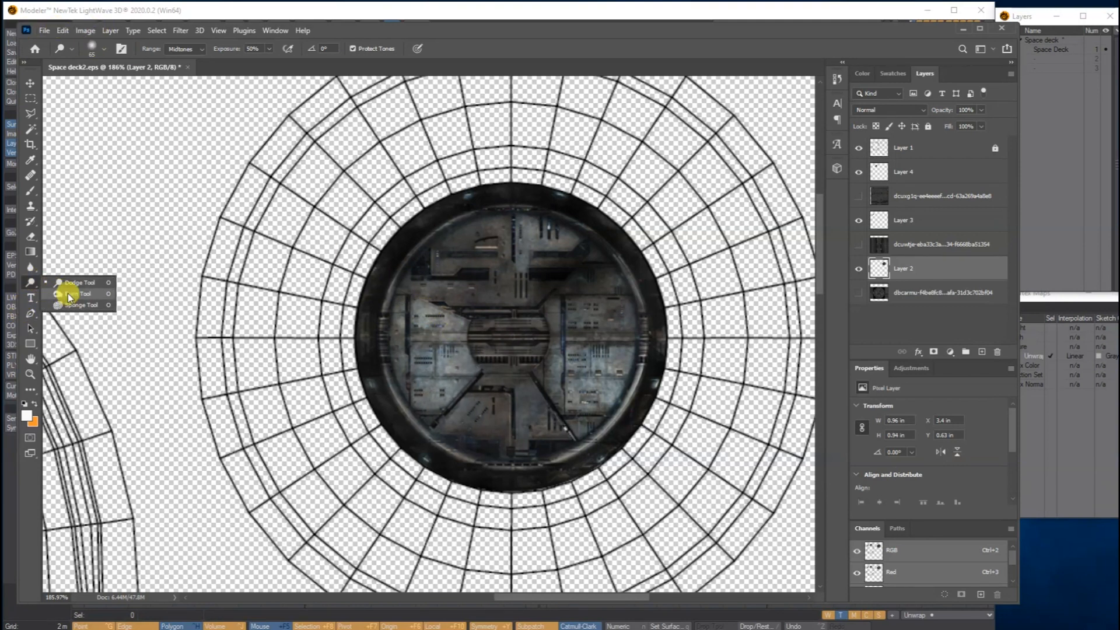
click(79, 304)
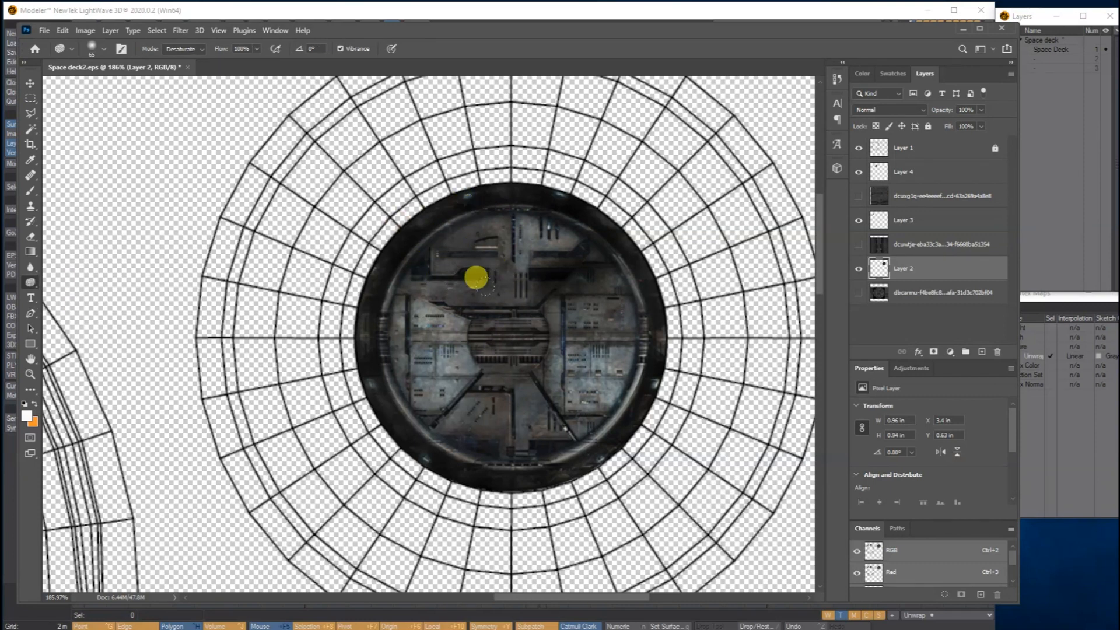
drag(518, 297, 426, 271)
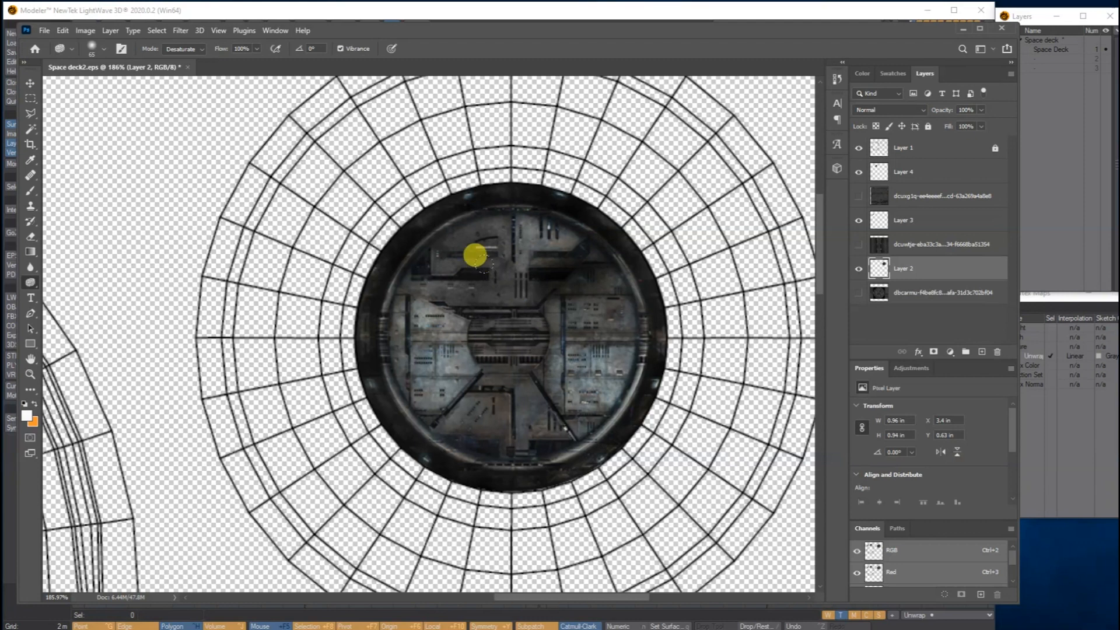
click(242, 49)
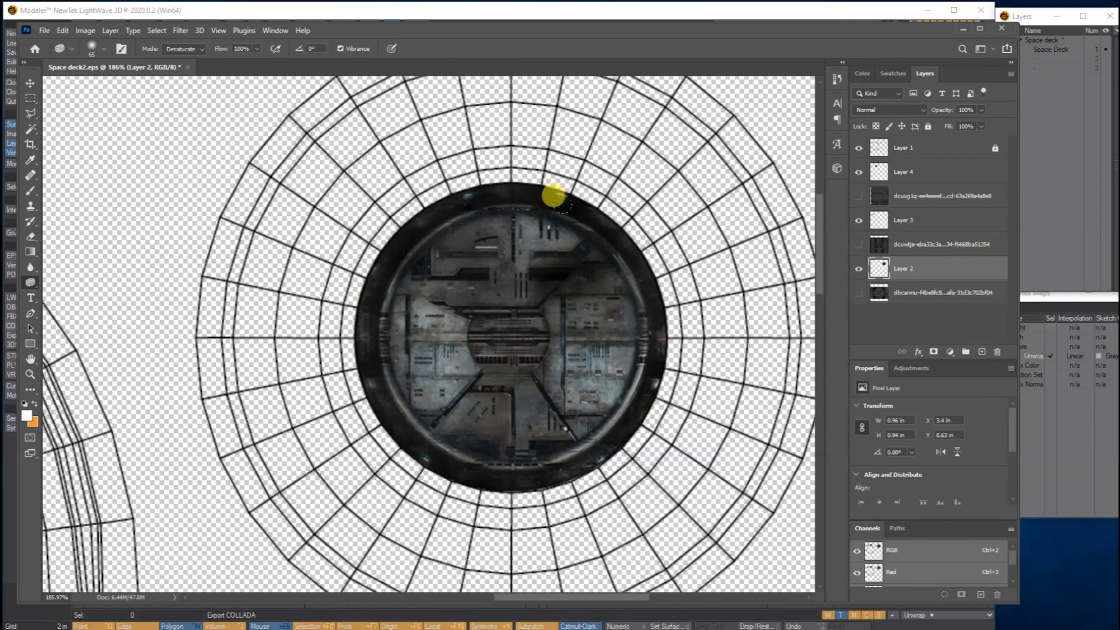
- Review the full UV layout, comparing the ring's textured and untextured sections with the circular deck shells
key(ctrl+minus)
key(ctrl+minus)
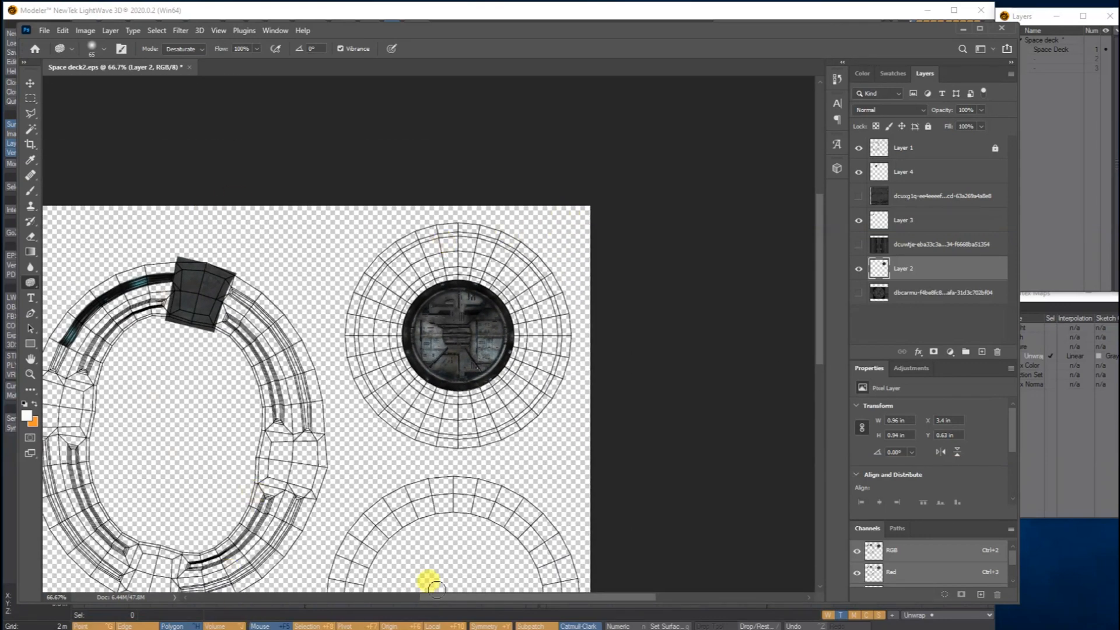
drag(434, 597, 385, 597)
scroll(437, 484, down, 2)
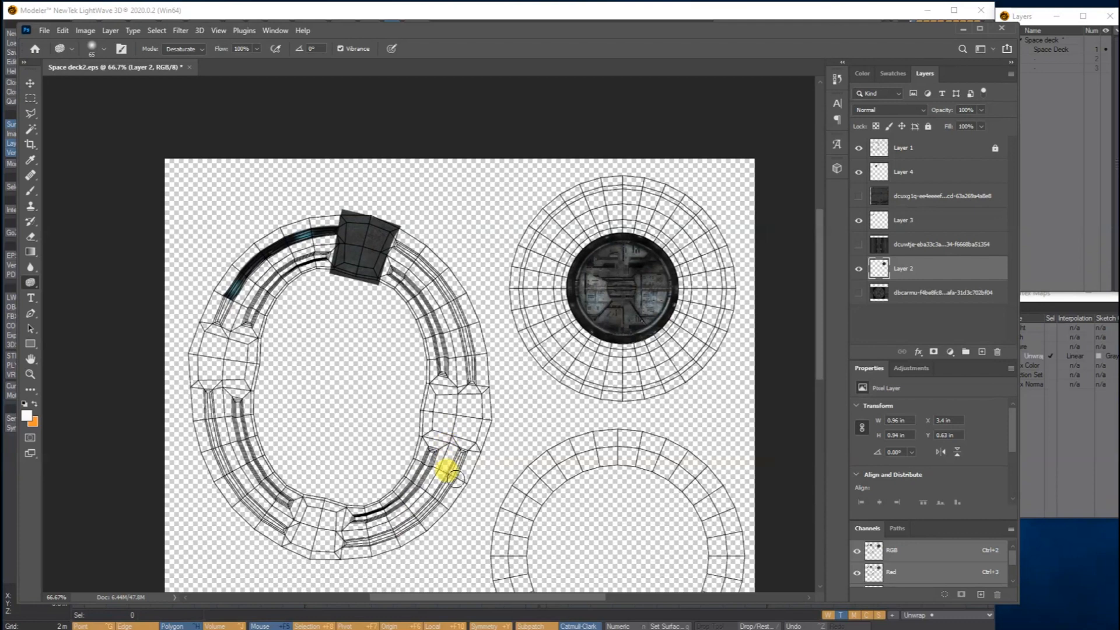
drag(386, 239, 277, 188)
mouse_move(203, 358)
mouse_down()
mouse_move(250, 464)
mouse_move(398, 468)
mouse_up()
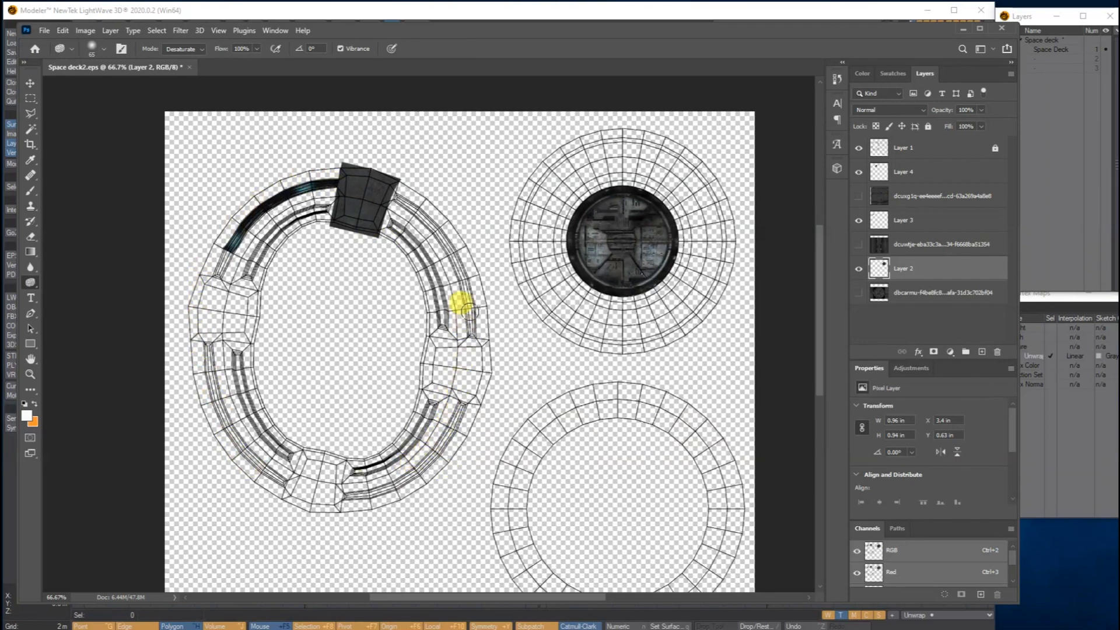
drag(416, 212, 257, 189)
mouse_move(607, 372)
mouse_down()
mouse_move(642, 208)
mouse_move(605, 162)
mouse_move(543, 186)
mouse_move(541, 302)
mouse_move(633, 329)
mouse_up()
drag(595, 160, 548, 204)
drag(644, 314, 671, 204)
mouse_move(496, 194)
mouse_down()
mouse_move(243, 220)
mouse_move(222, 249)
mouse_up()
mouse_move(510, 315)
mouse_down()
mouse_move(293, 197)
mouse_move(417, 467)
mouse_up()
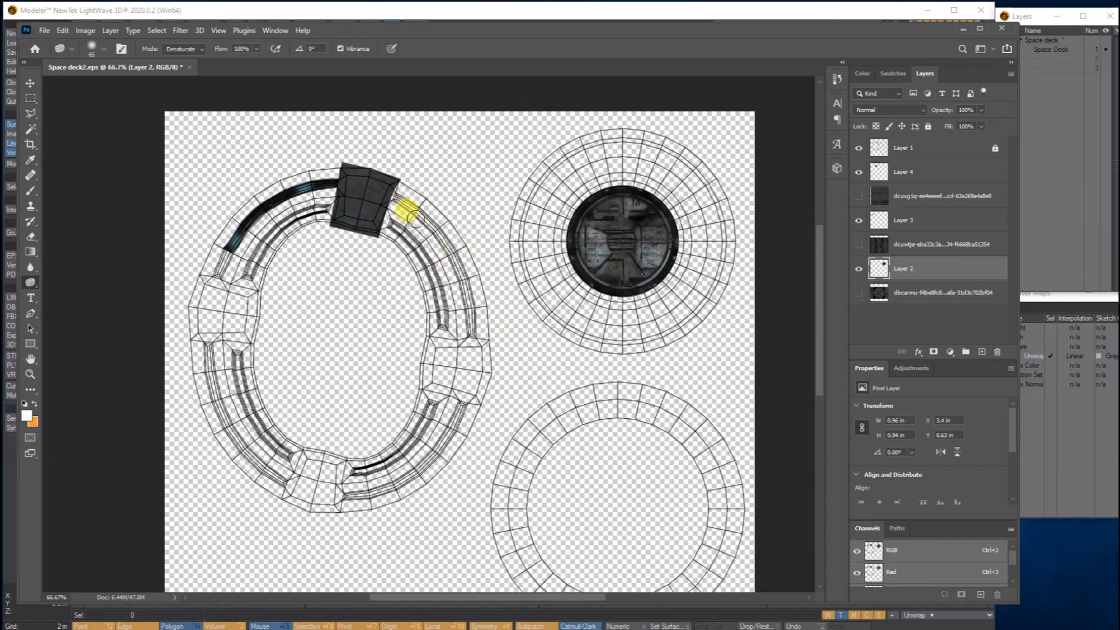
- Hide the UV wireframe layer and save the texture as JPEG over Space deck2.jpg in the Images folder
click(858, 148)
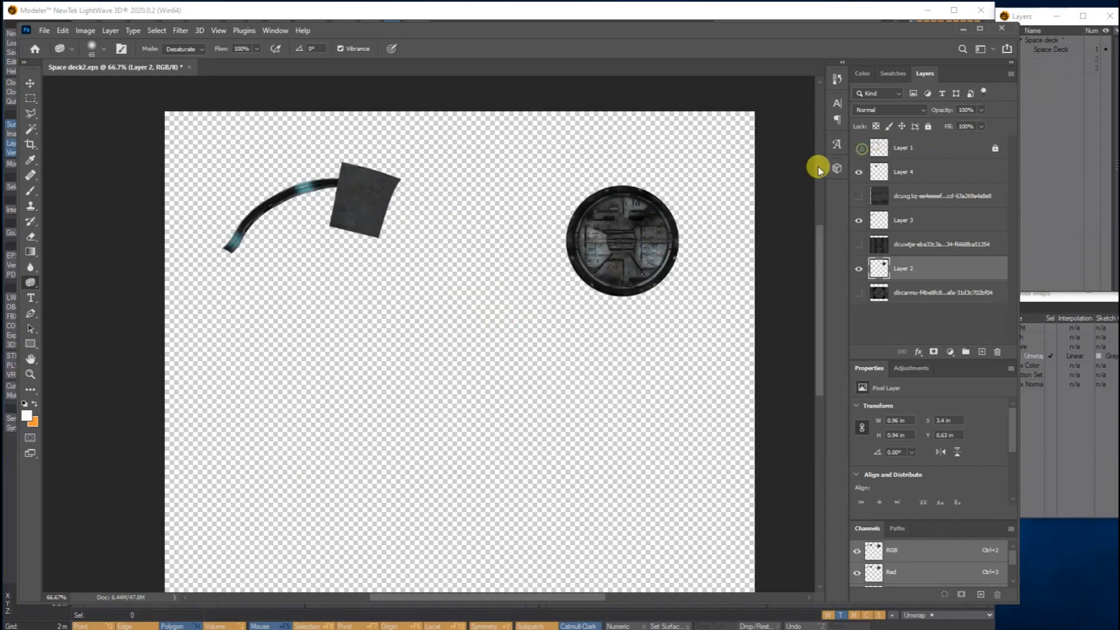
click(44, 30)
click(66, 173)
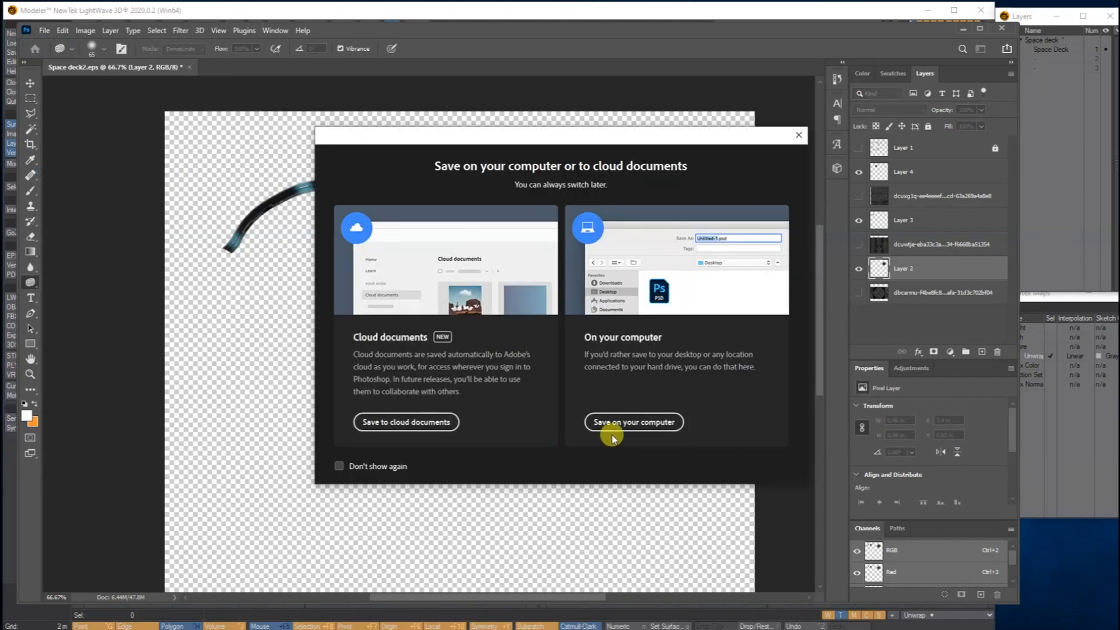
click(631, 422)
double_click(178, 120)
click(142, 294)
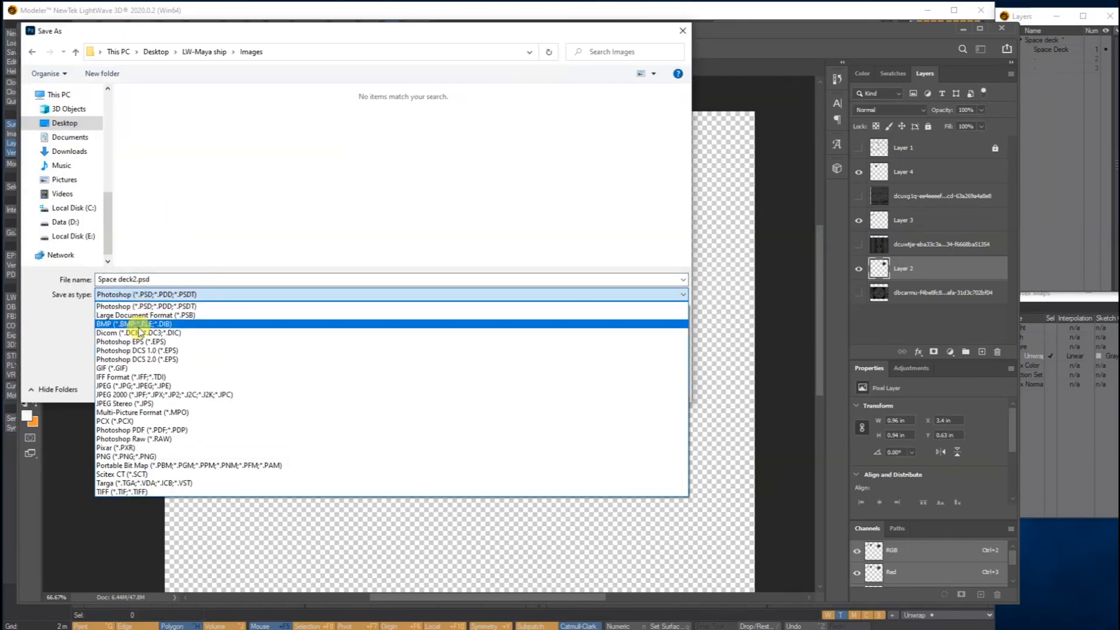
click(143, 386)
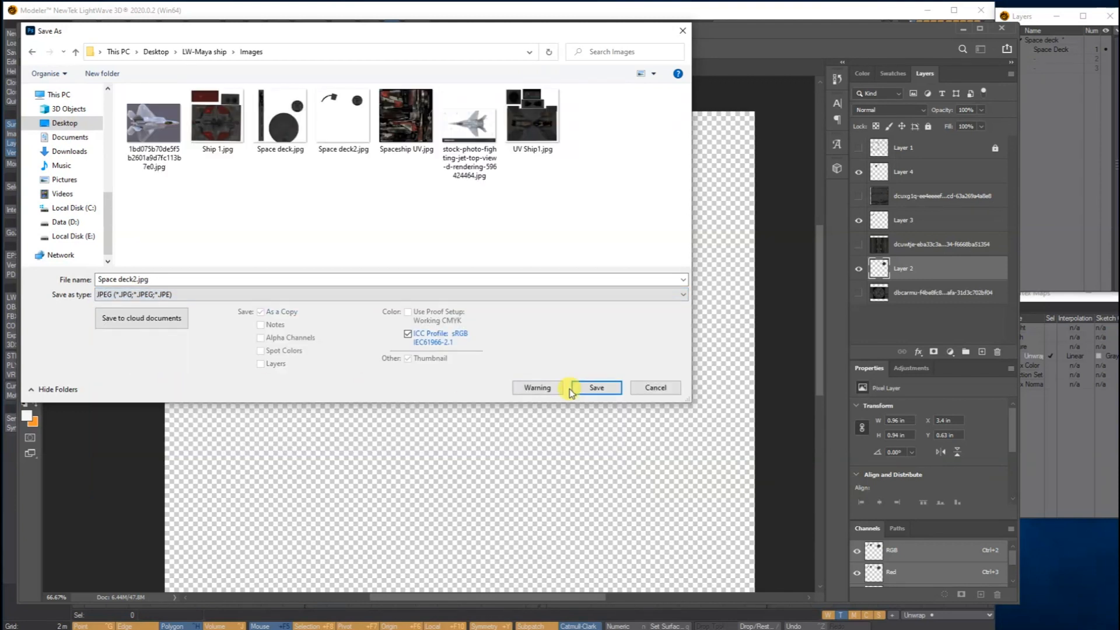
click(594, 387)
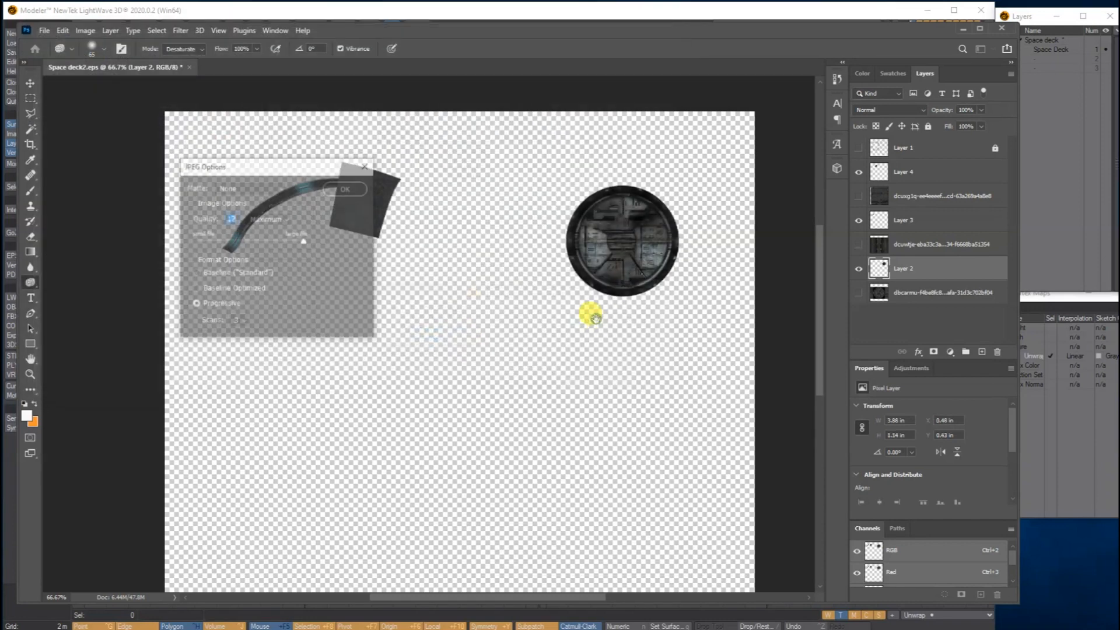
click(590, 320)
click(357, 188)
- Switch to LightWave Modeler and inspect the updated disc, patch and light strip on the deck in the perspective view
drag(320, 30, 301, 203)
click(344, 12)
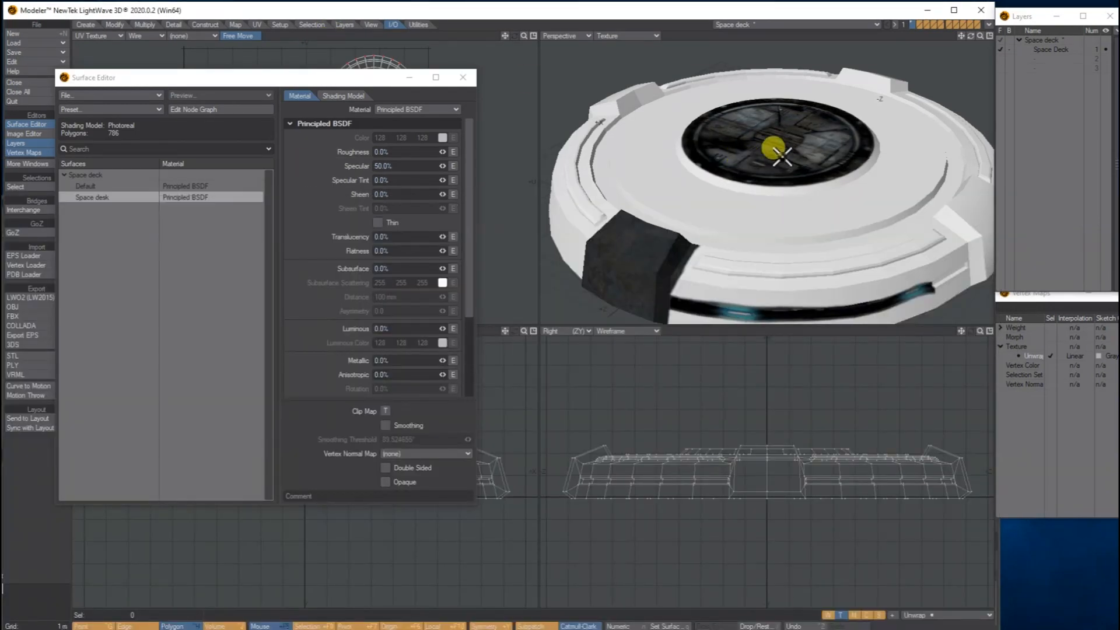
mouse_move(970, 35)
mouse_down()
mouse_move(928, 70)
mouse_move(858, 36)
mouse_move(956, 45)
mouse_up()
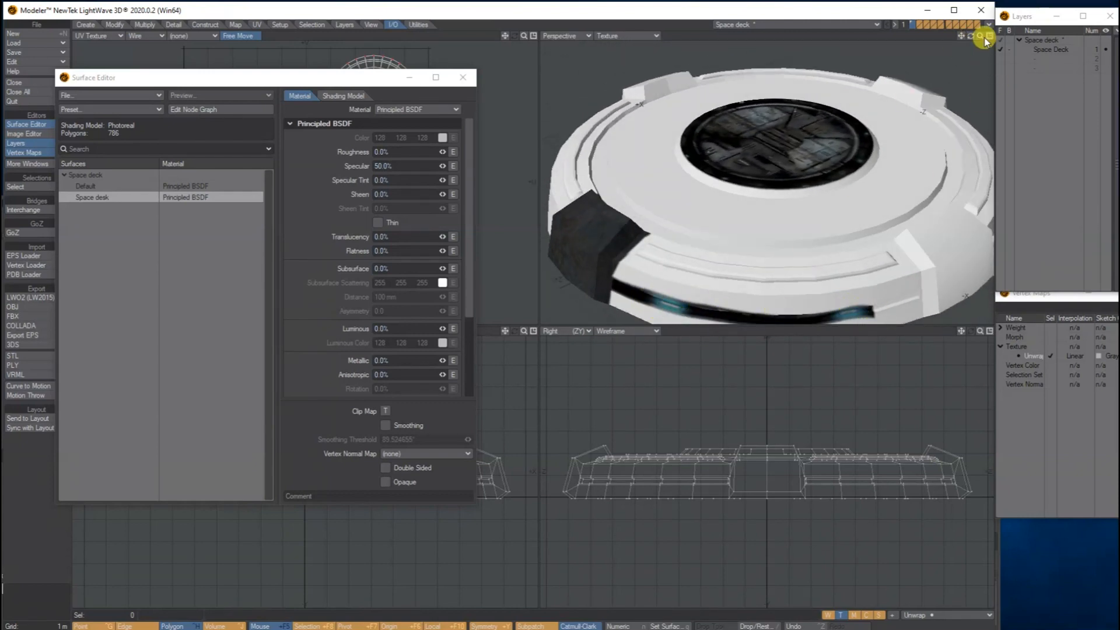
drag(979, 35, 983, 29)
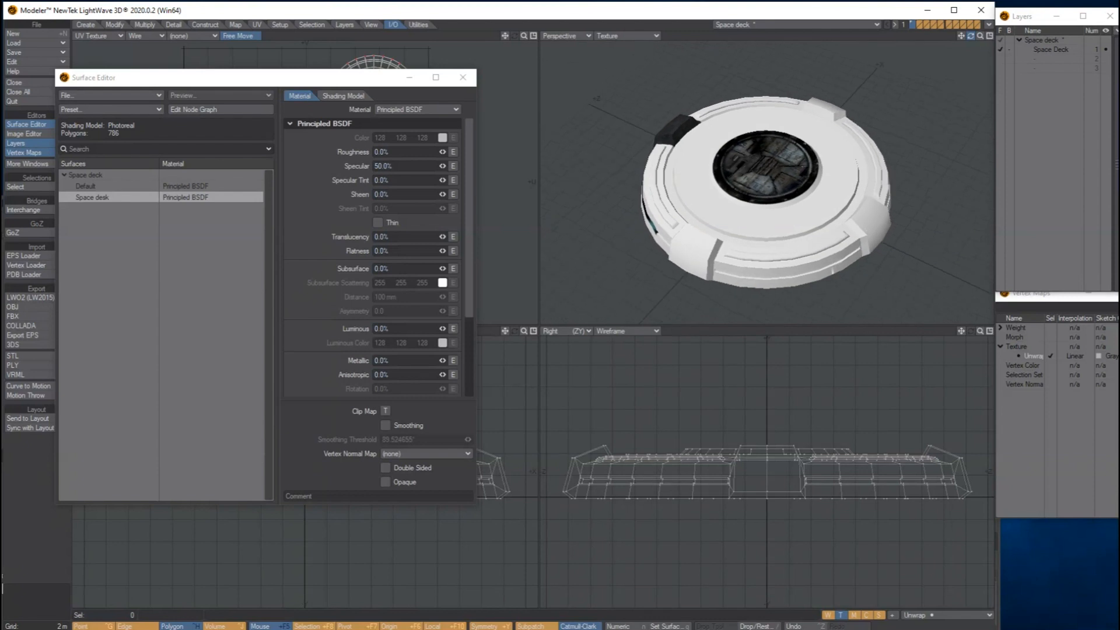
drag(979, 39, 546, 39)
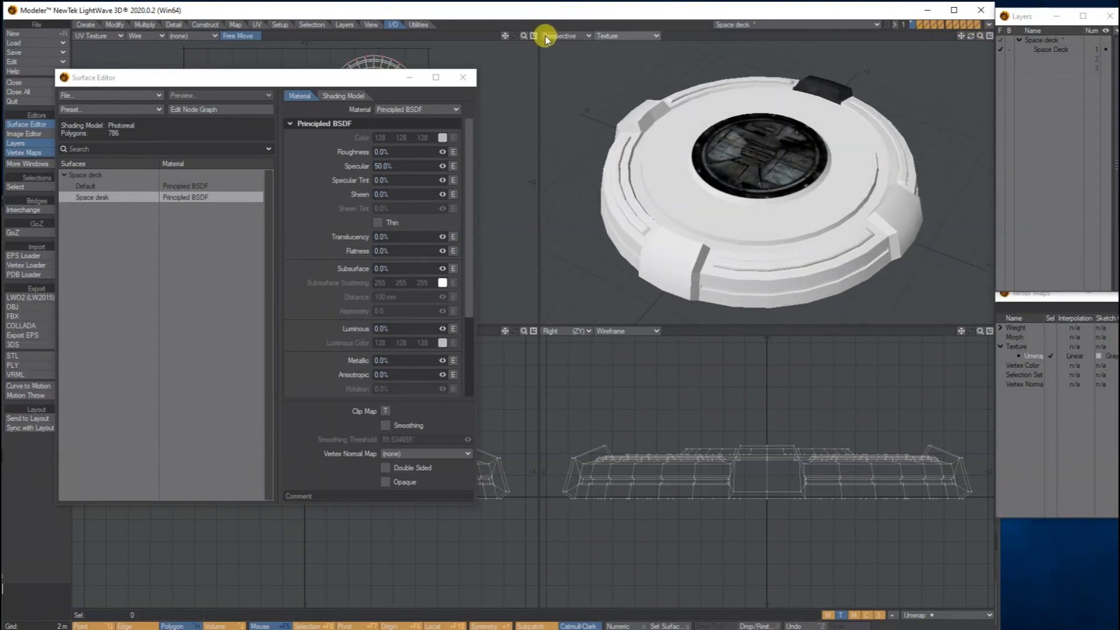